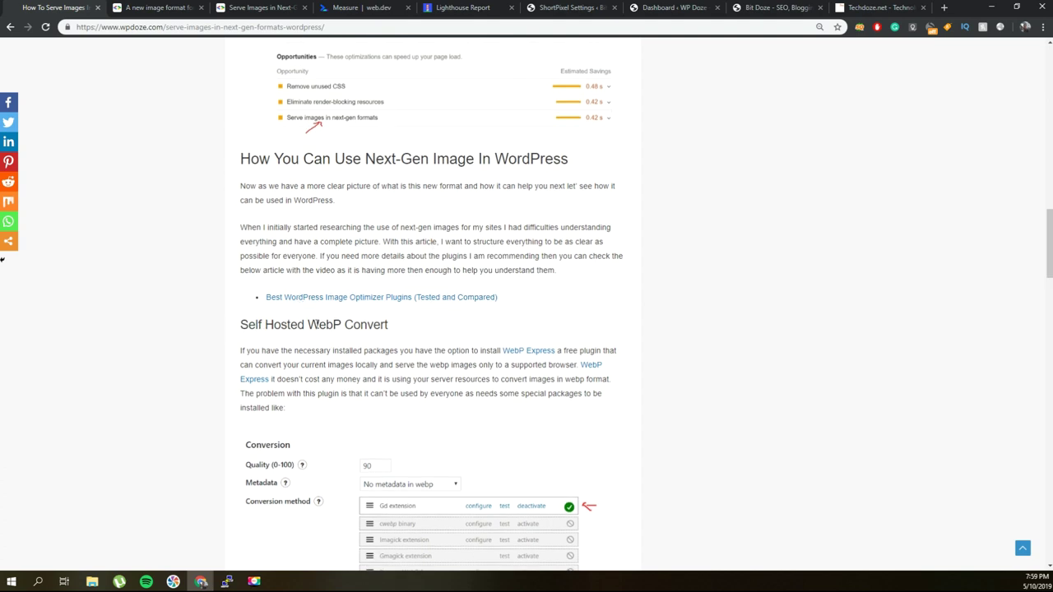
Step: Open the WebP Express plugin page linked in the article's Self Hosted WebP Convert section in a new tab and switch to it
scroll(378, 314, "down", 1)
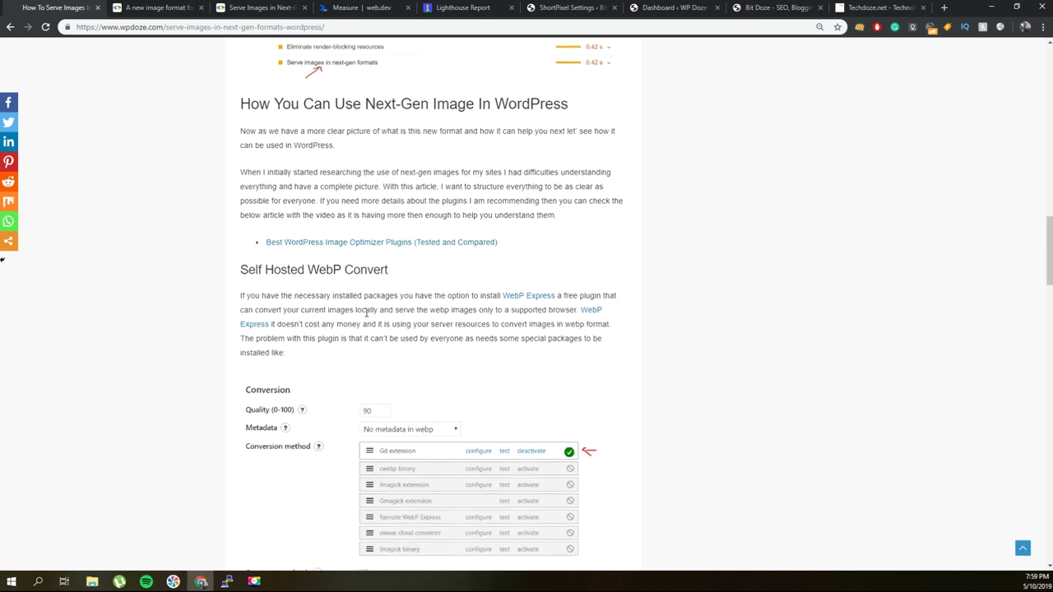
right_click(524, 298)
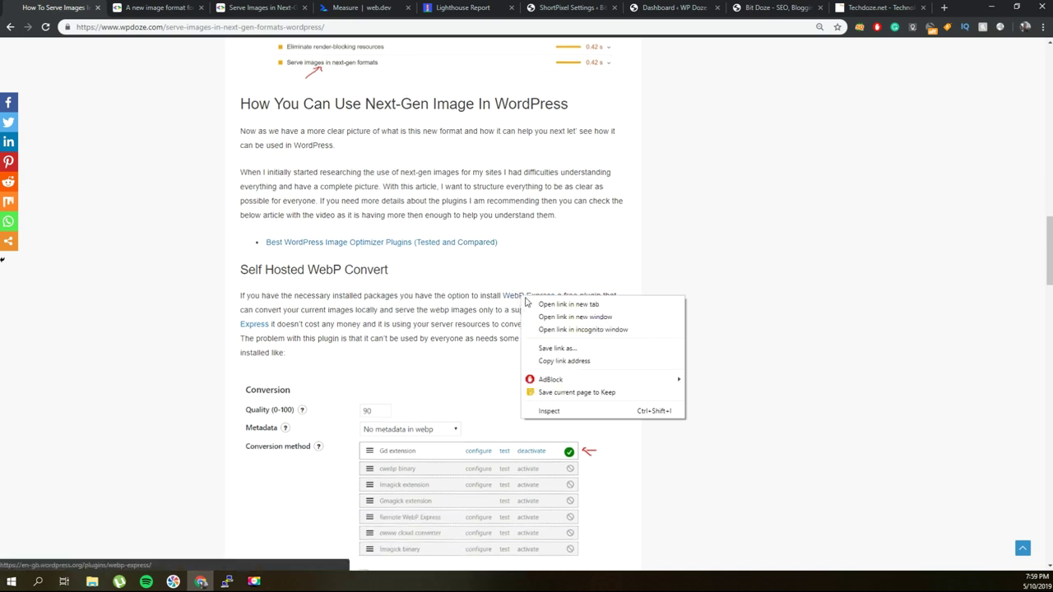
left_click(531, 304)
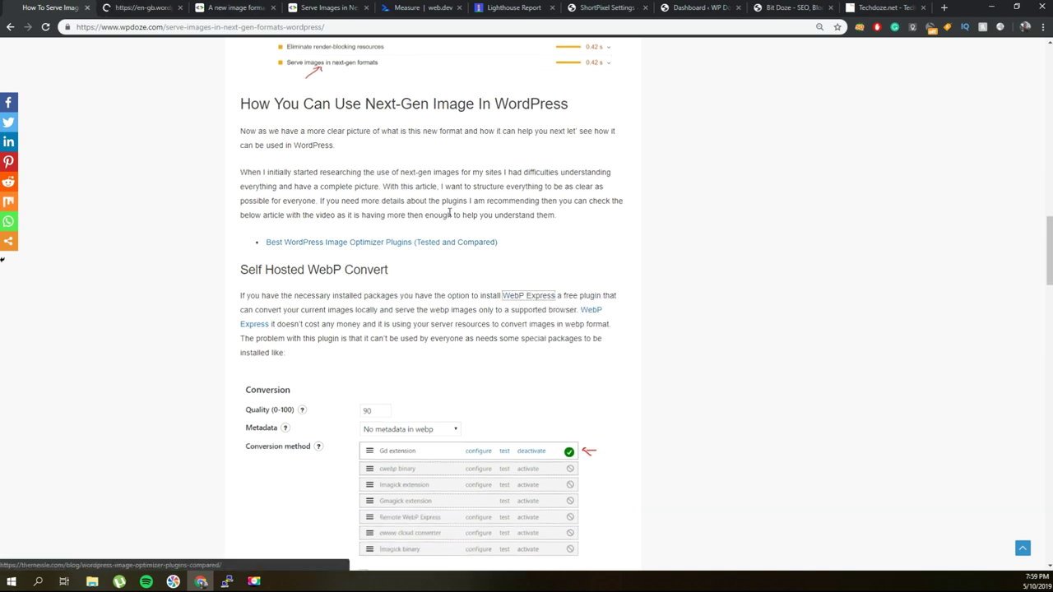
left_click(144, 9)
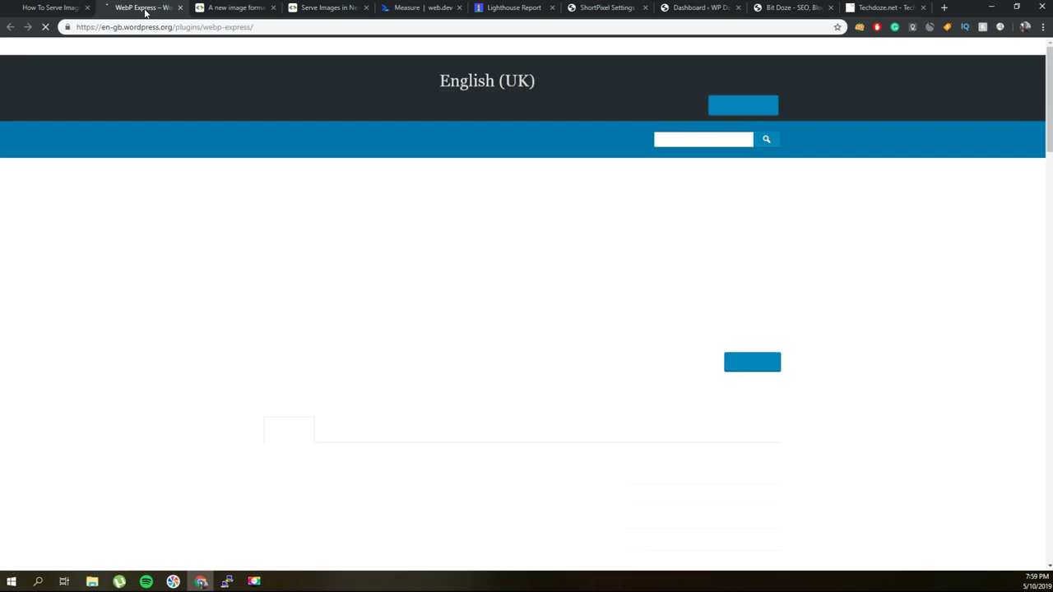
Step: Review the WebP Express plugin page for its description, image conversion methods and ways of delivering WebP images
scroll(554, 278, "down", 4)
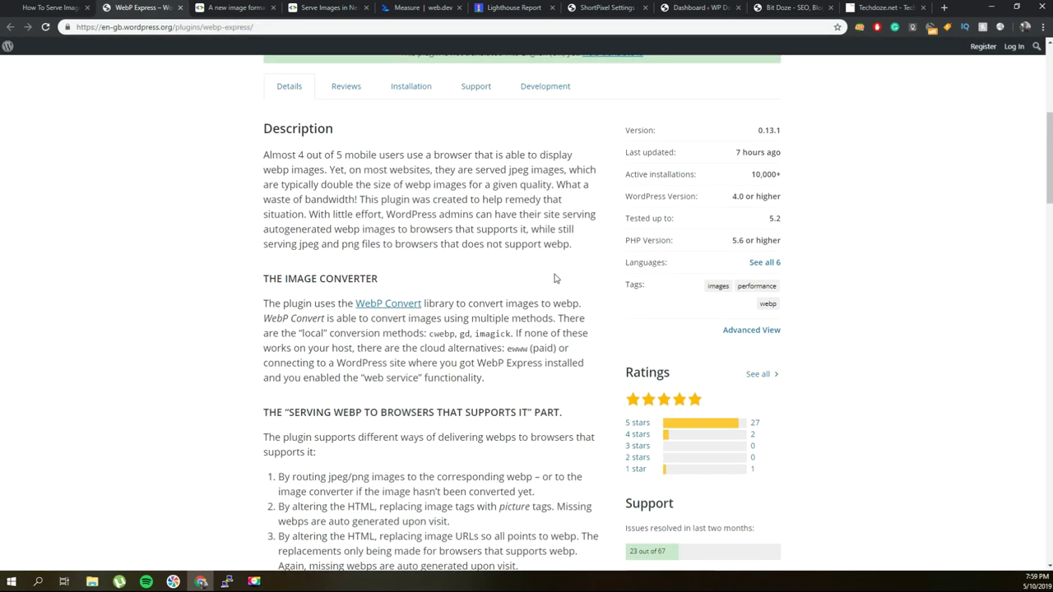
scroll(554, 278, "down", 3)
scroll(555, 274, "down", 1)
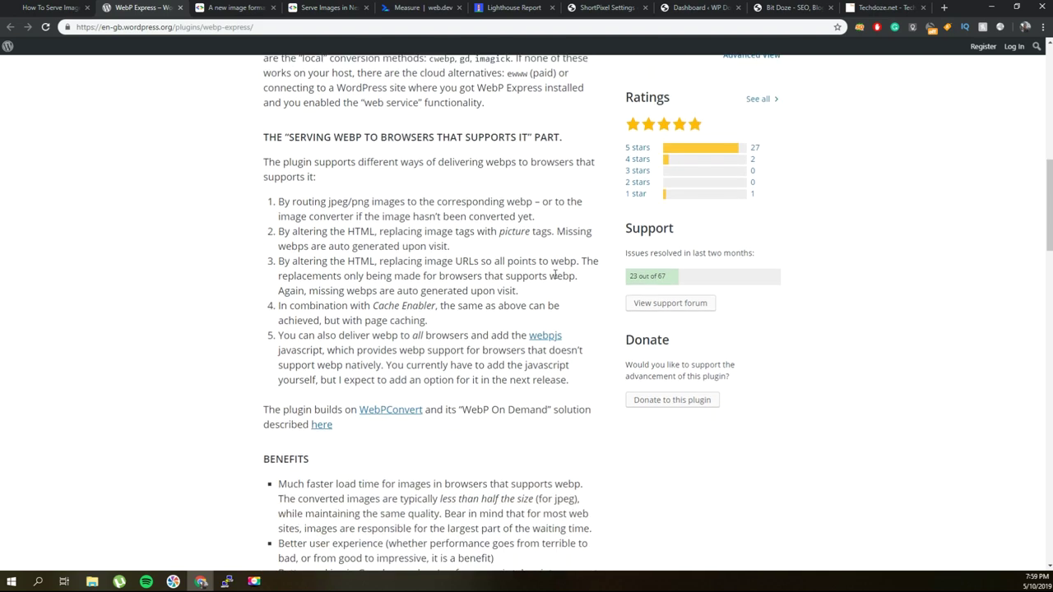
scroll(555, 276, "up", 5)
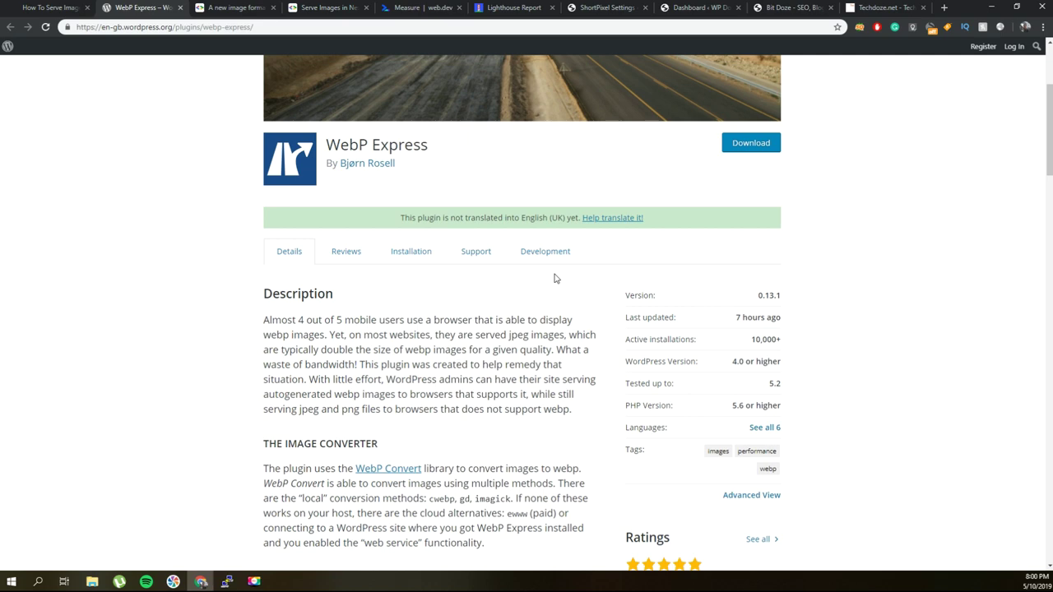
scroll(554, 278, "down", 1)
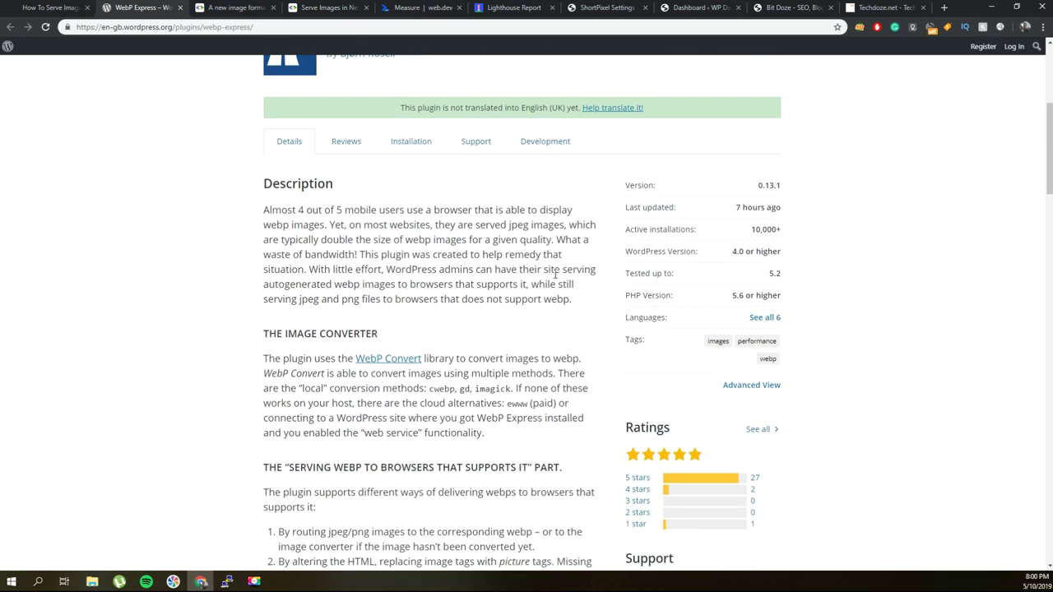
scroll(555, 278, "down", 2)
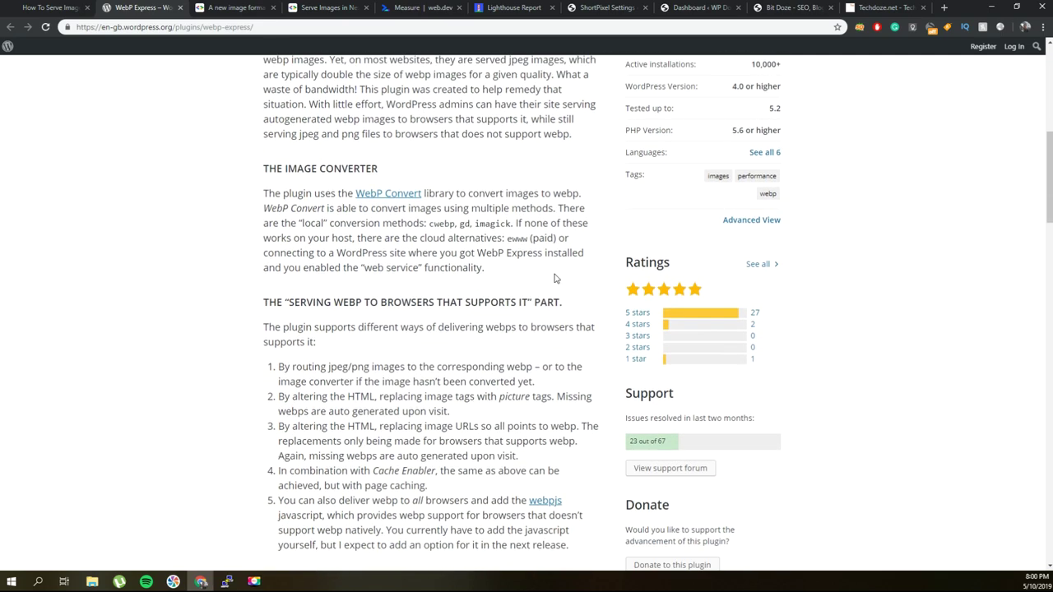
scroll(468, 265, "down", 1)
scroll(468, 265, "up", 4)
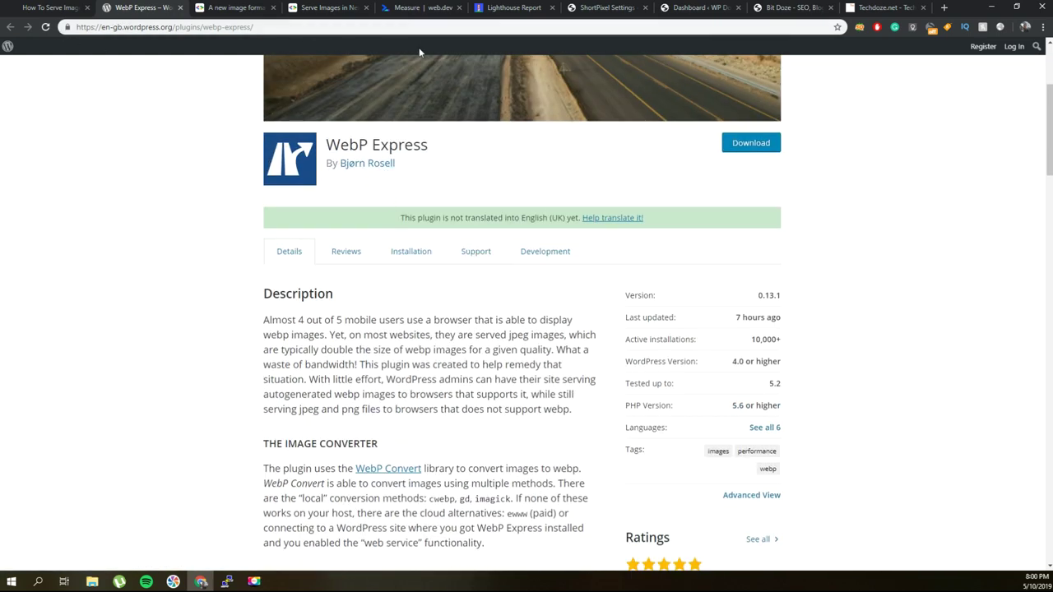
Step: Open the WebP Express settings from the WP Doze dashboard in a new tab and switch to it
left_click(685, 9)
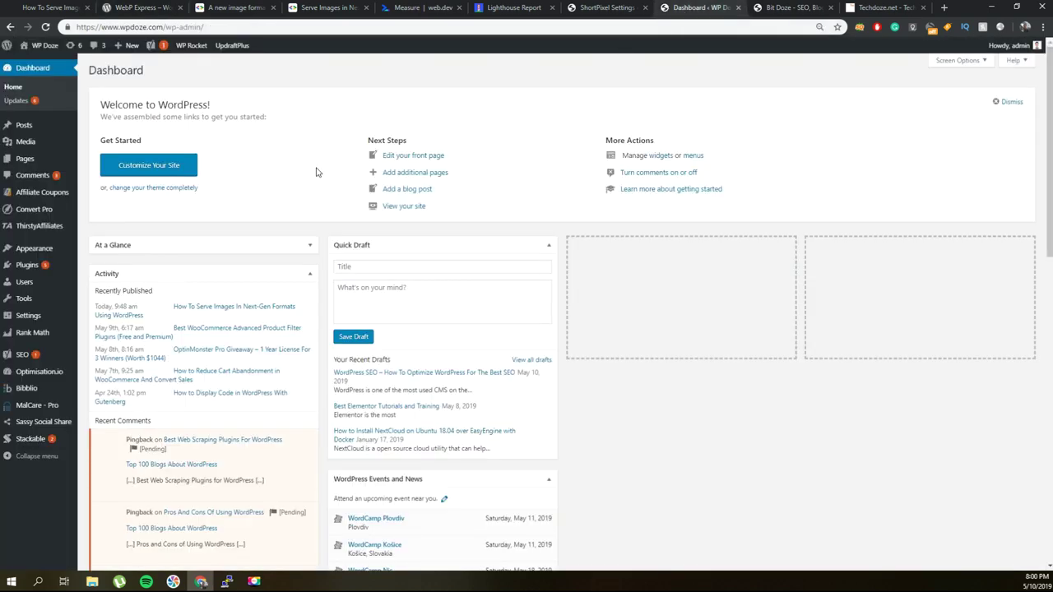
scroll(304, 172, "down", 1)
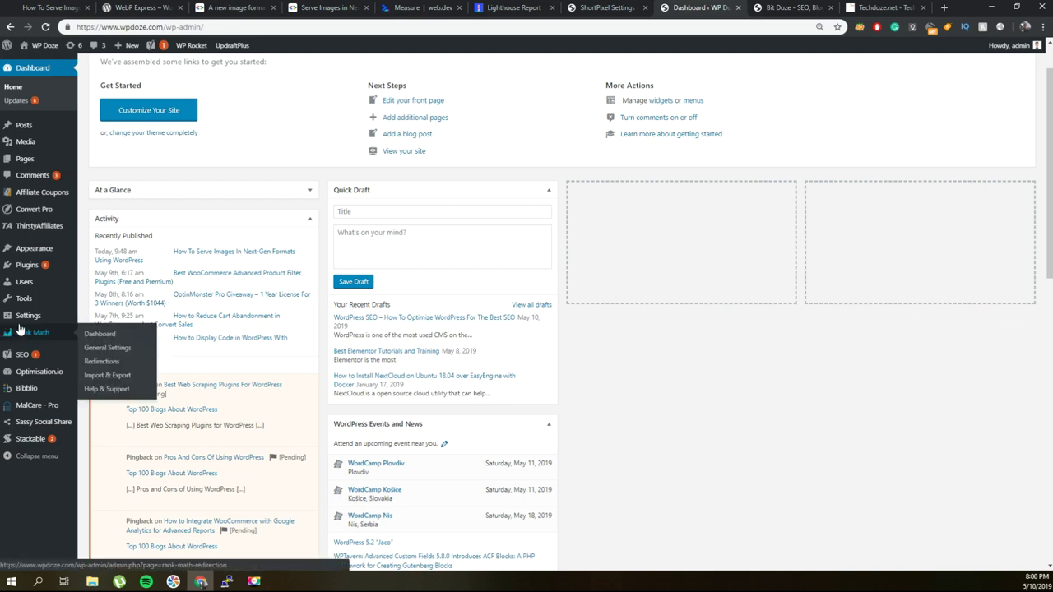
mouse_move(36, 277)
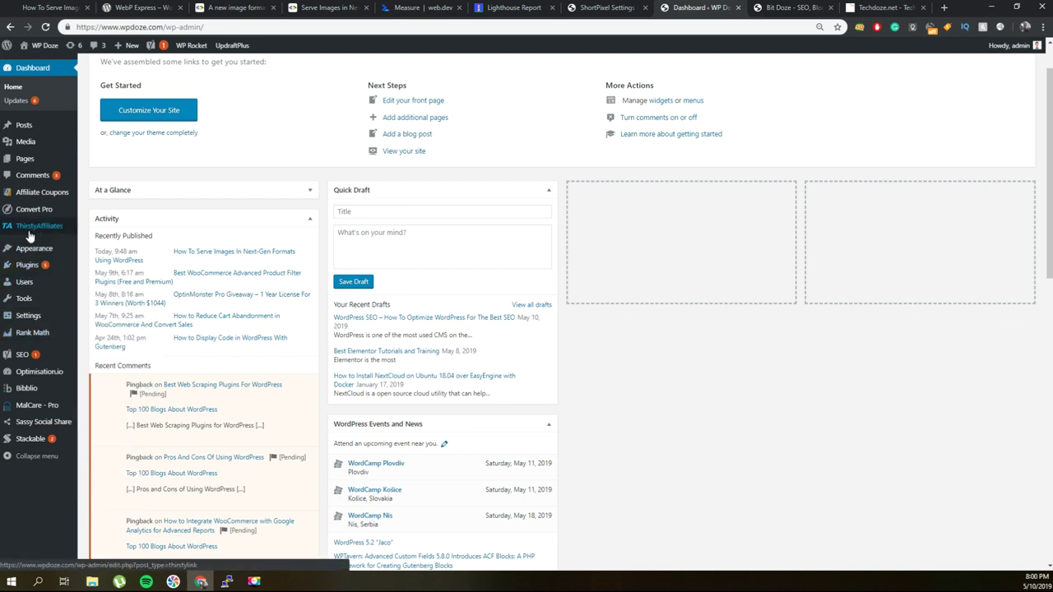
mouse_move(46, 224)
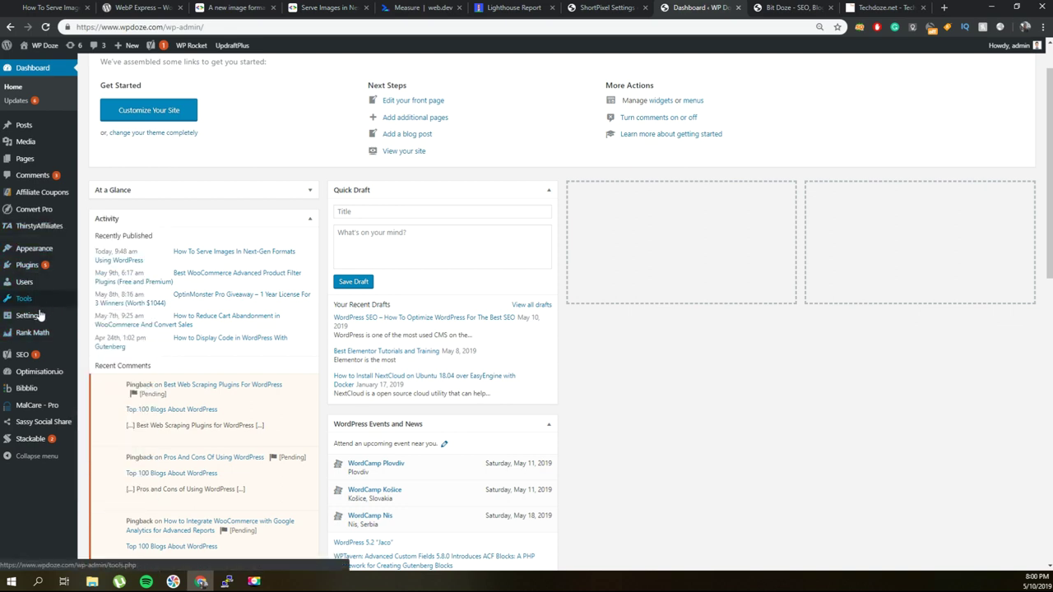
mouse_move(37, 316)
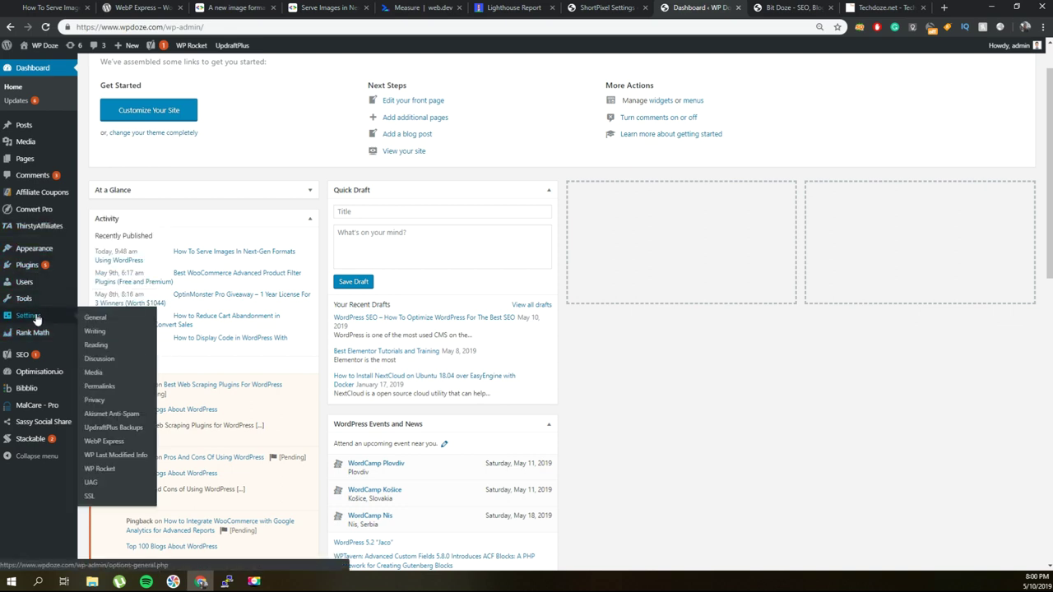
right_click(105, 442)
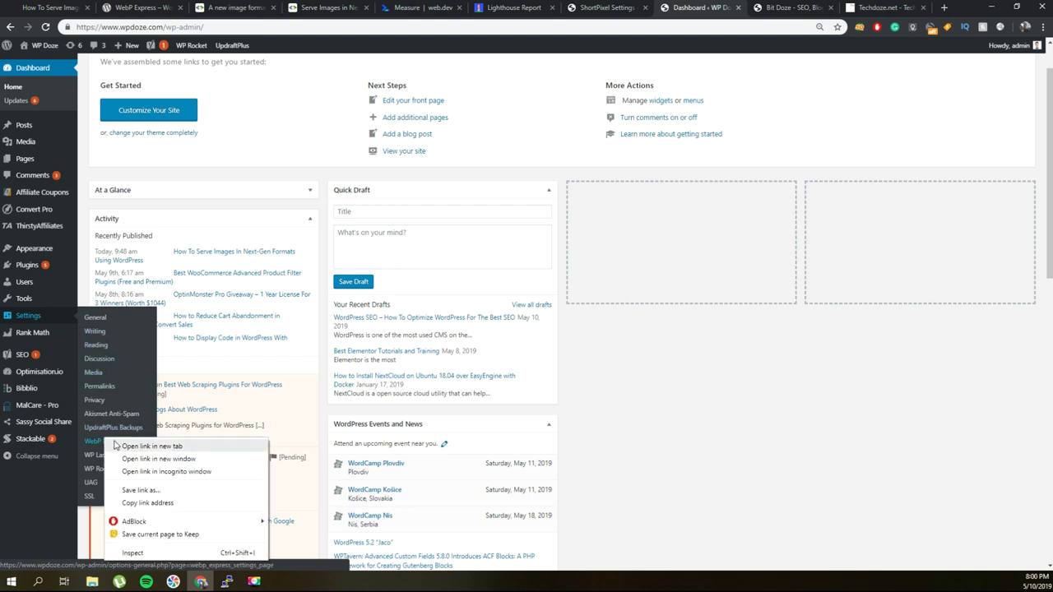
left_click(116, 445)
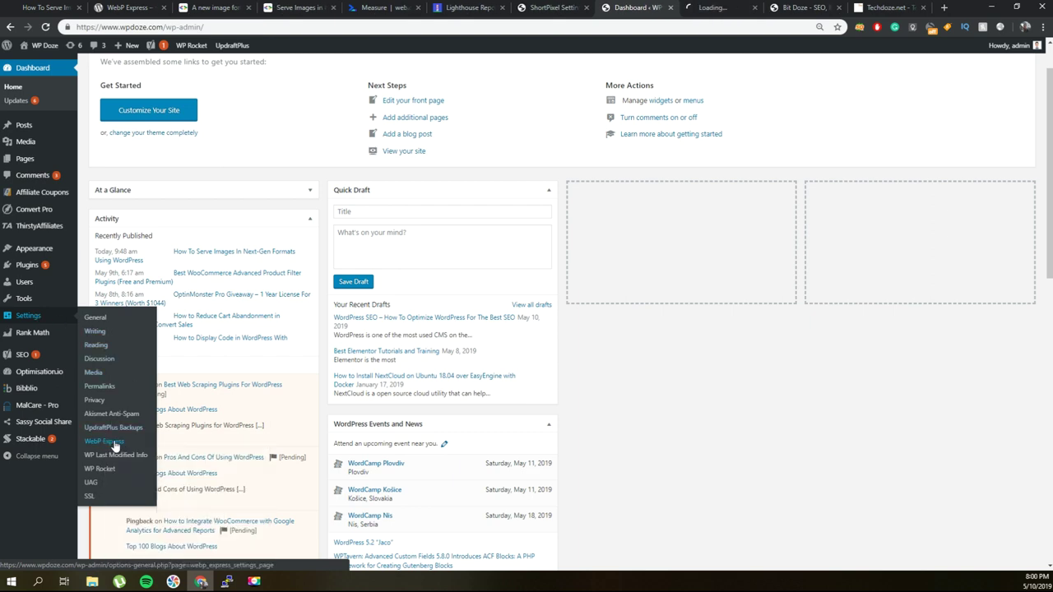
left_click(722, 8)
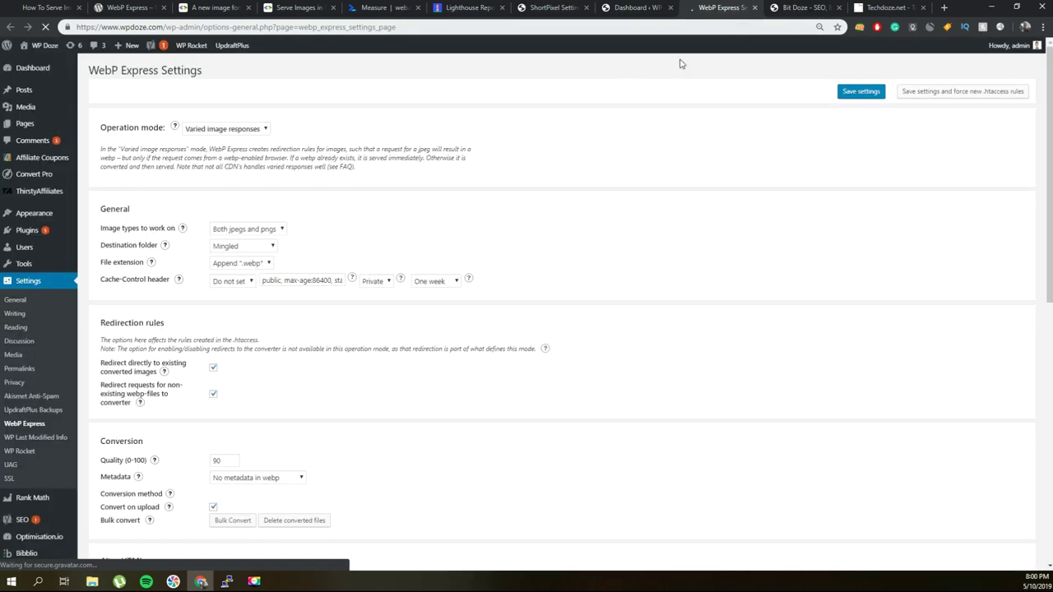
Step: Look over the WebP Express operation mode, general options and redirection rules
scroll(625, 94, "down", 2)
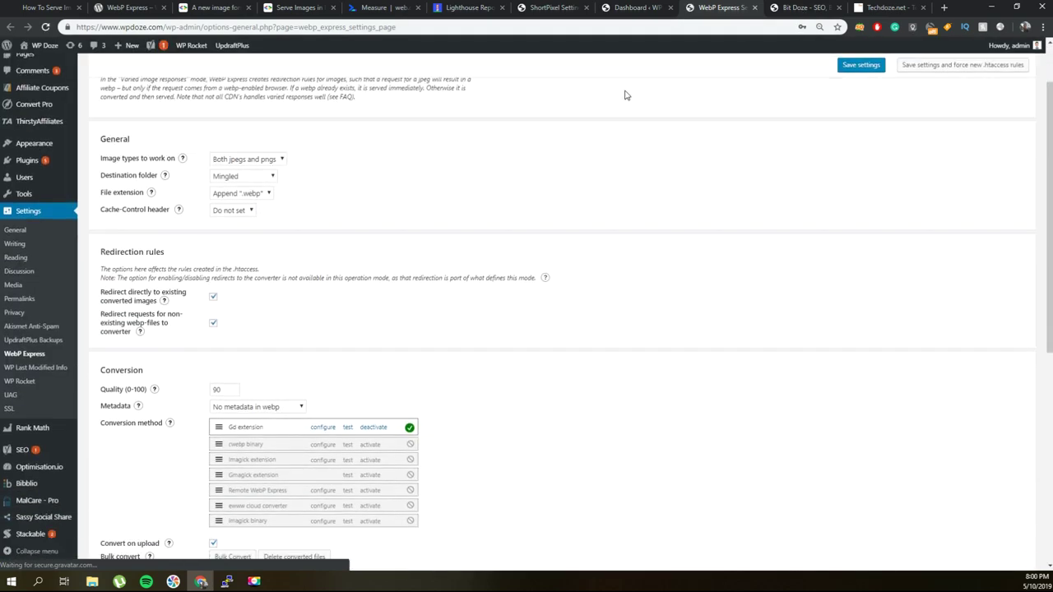
scroll(625, 94, "down", 1)
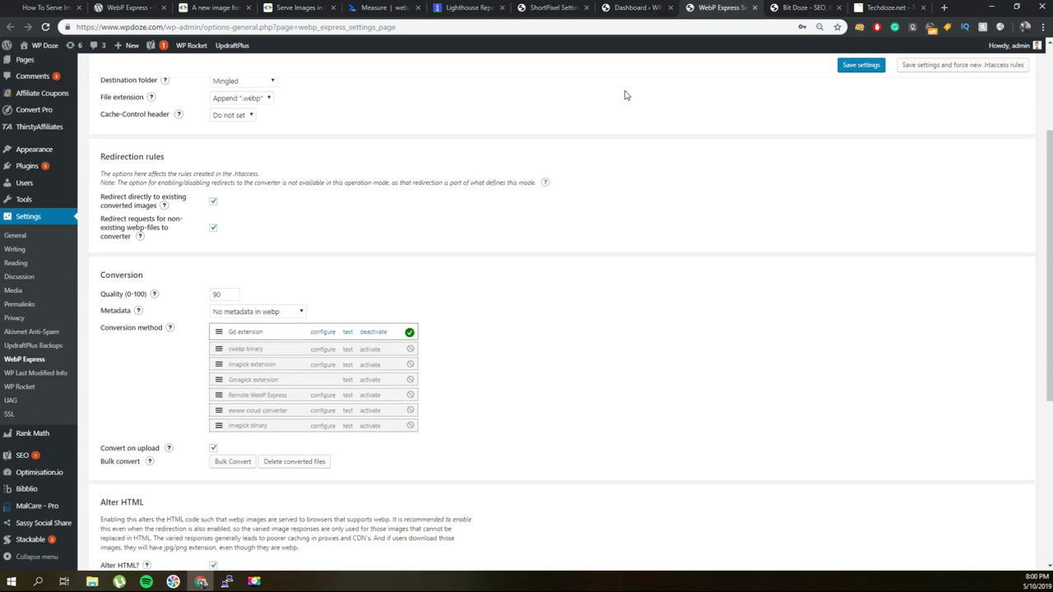
scroll(625, 94, "up", 2)
scroll(625, 95, "down", 1)
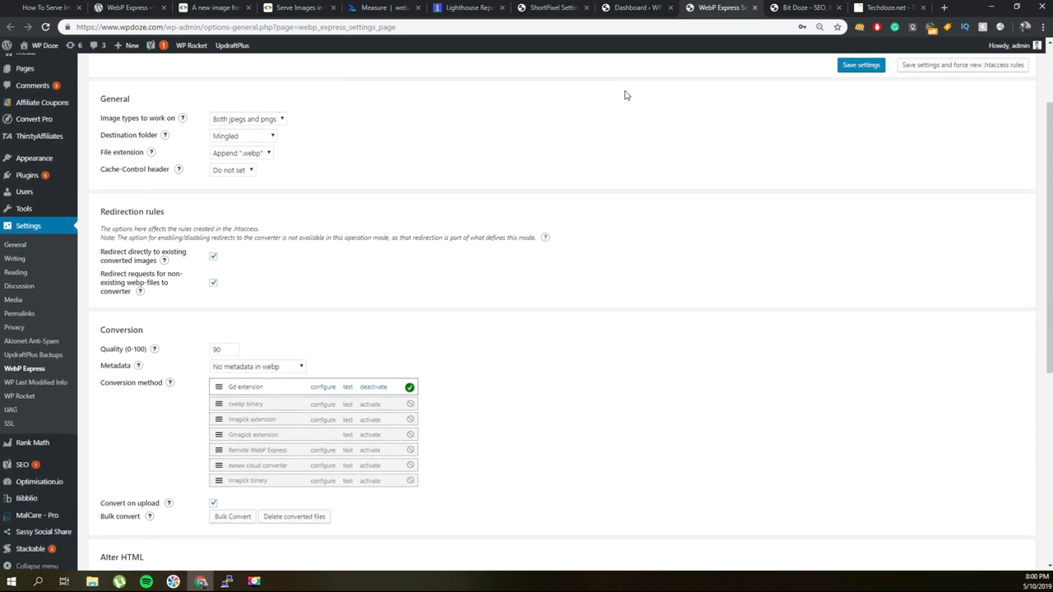
scroll(626, 95, "down", 1)
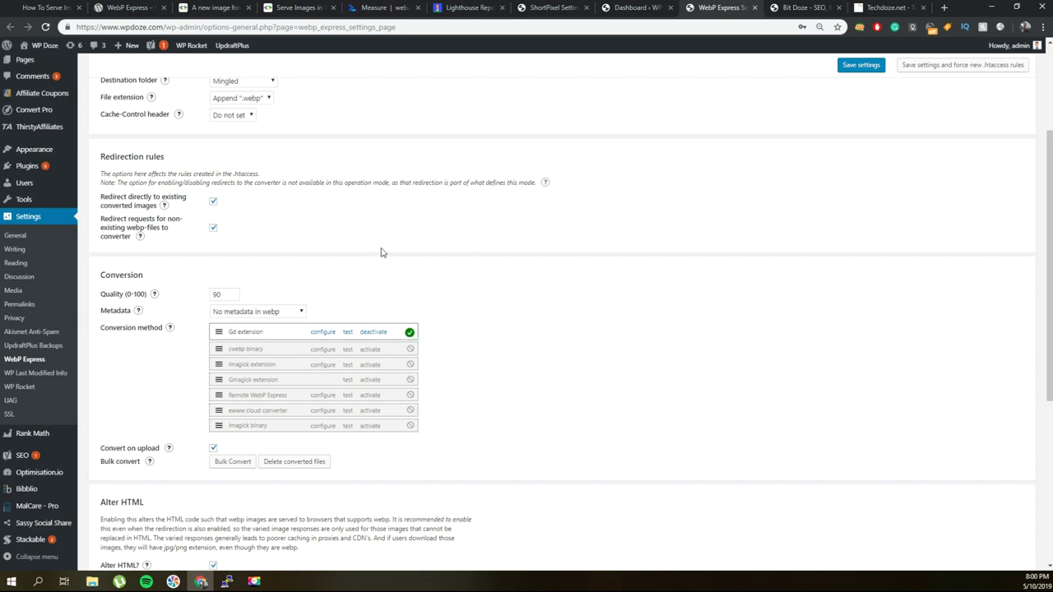
scroll(381, 253, "up", 2)
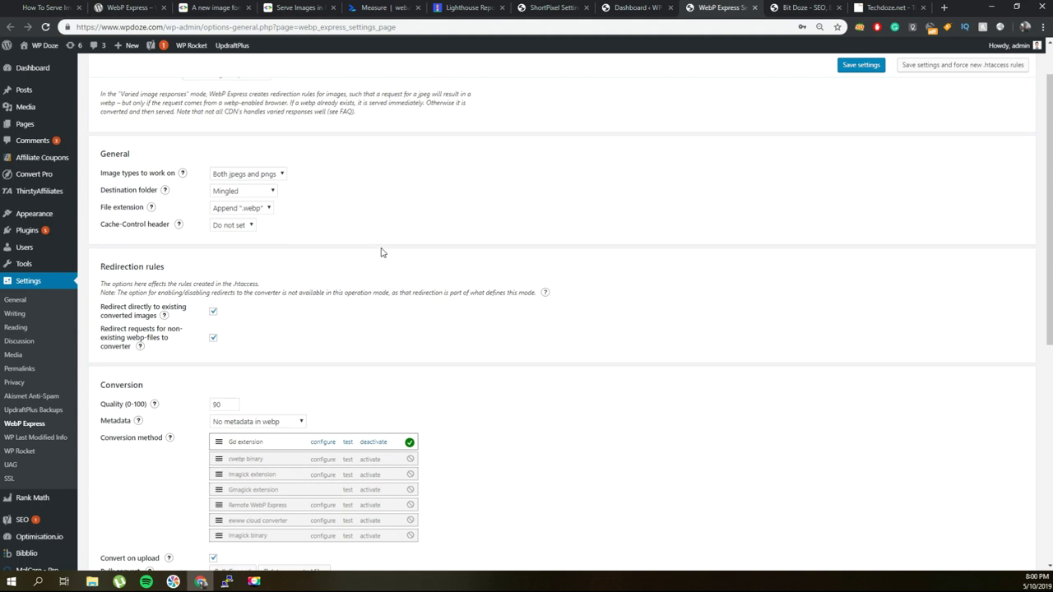
scroll(381, 252, "down", 3)
scroll(381, 253, "down", 1)
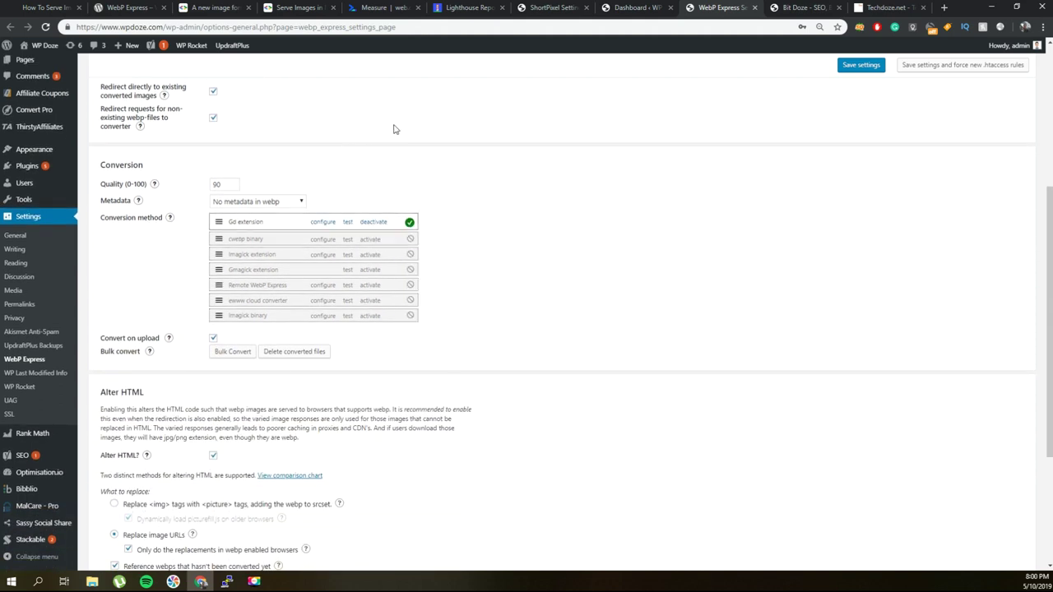
scroll(518, 165, "up", 4)
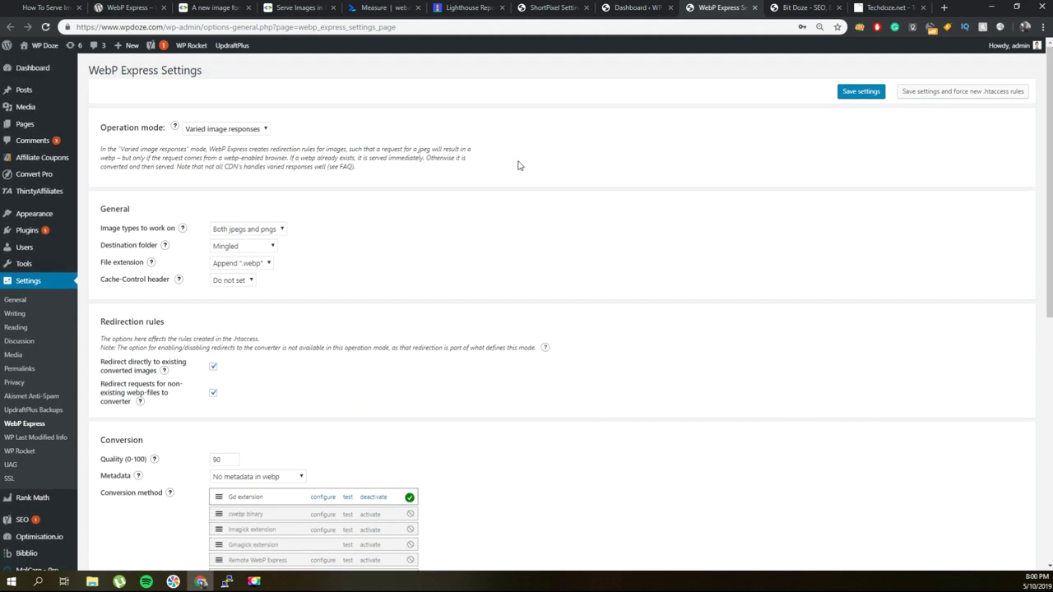
scroll(518, 165, "down", 3)
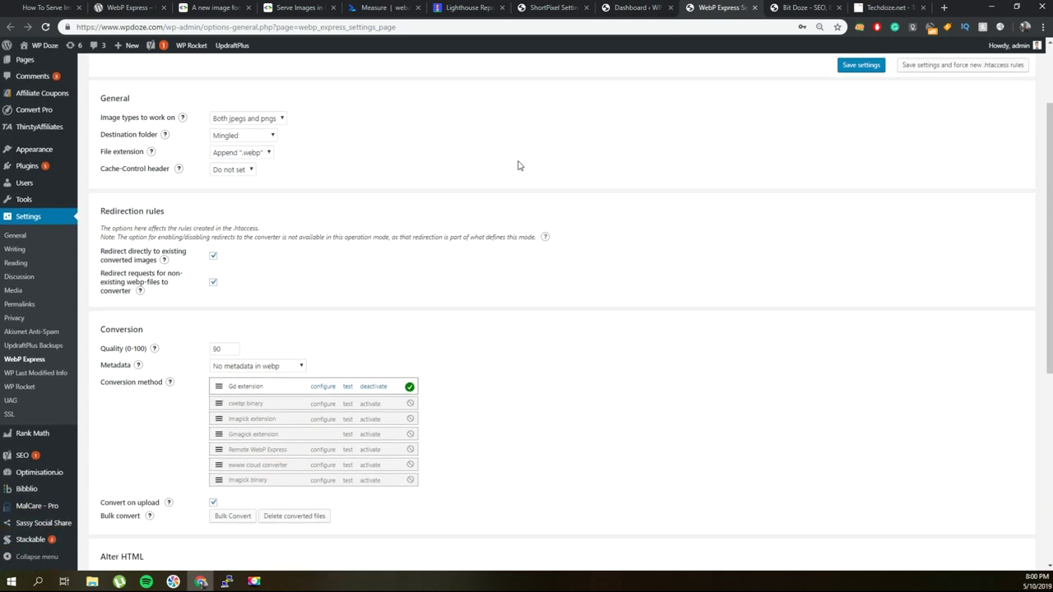
scroll(518, 165, "up", 1)
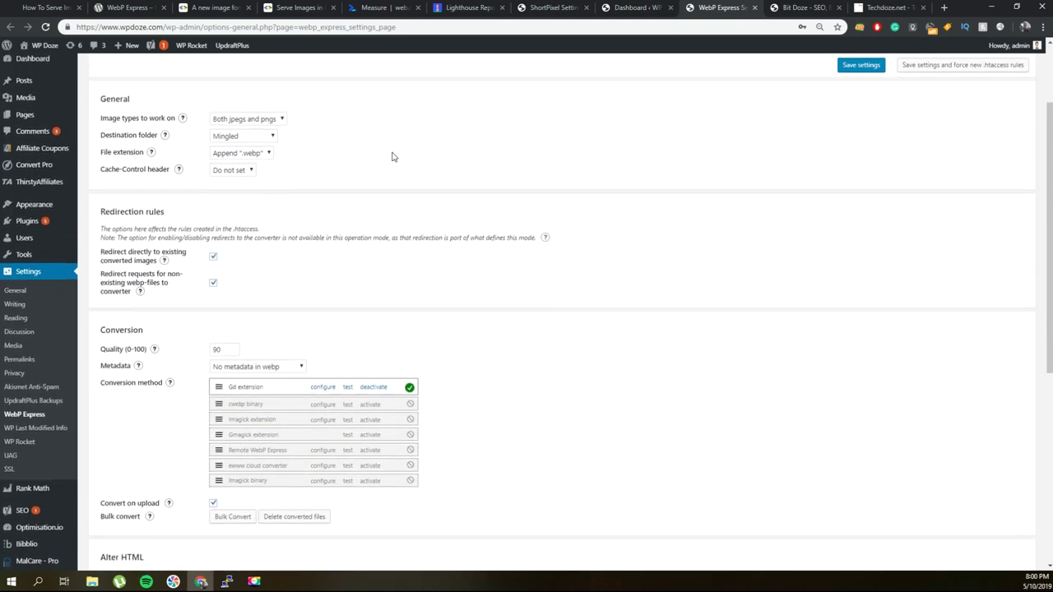
Step: Examine the WebP Express conversion methods, convert-on-upload and bulk convert options, and the Alter HTML settings
mouse_move(310, 170)
scroll(339, 200, "down", 1)
scroll(533, 249, "down", 1)
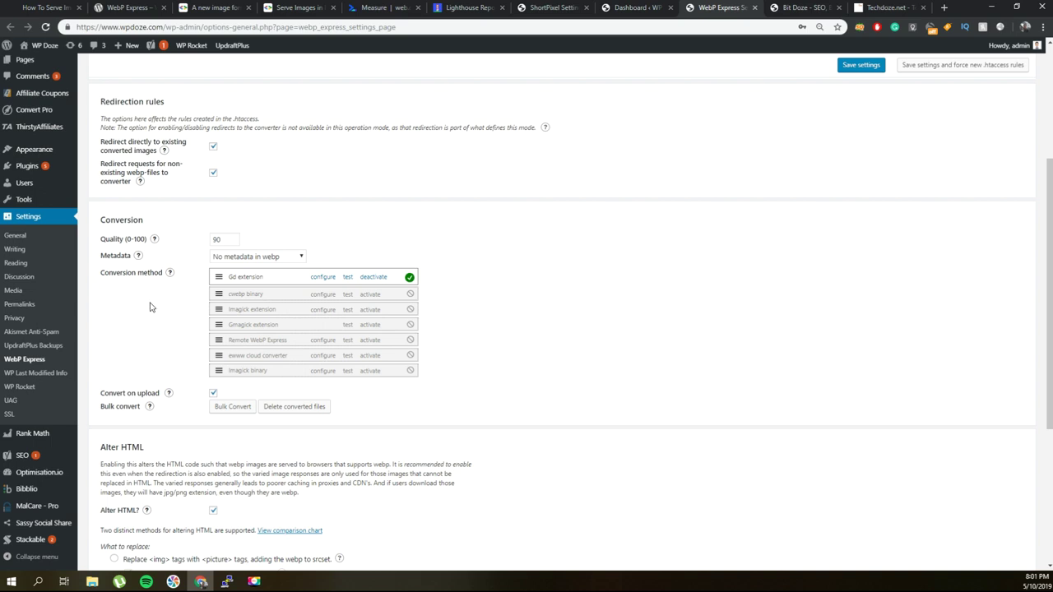
scroll(148, 305, "down", 1)
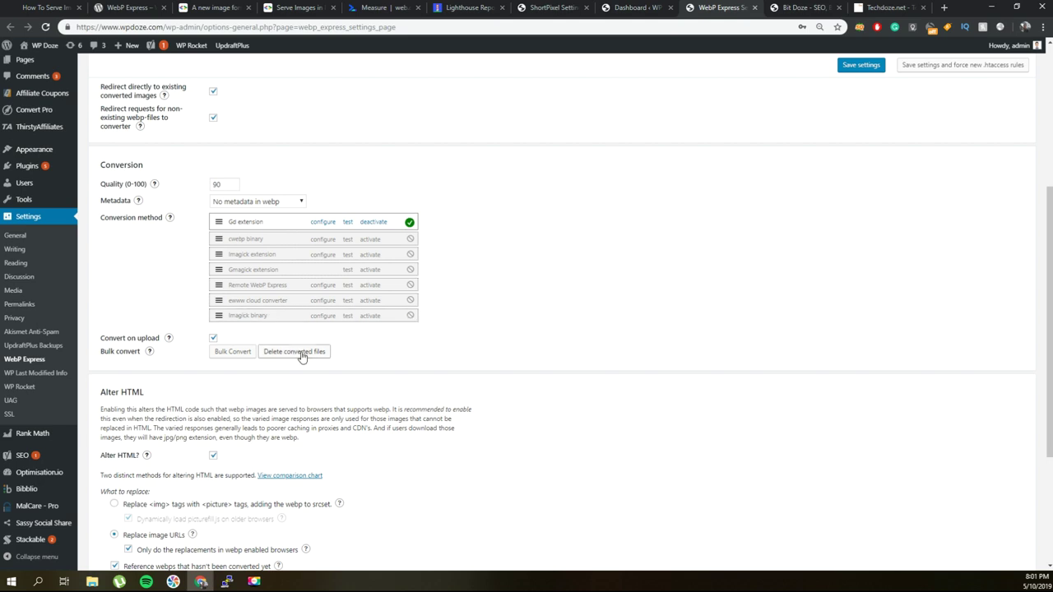
scroll(302, 356, "down", 1)
scroll(303, 356, "down", 1)
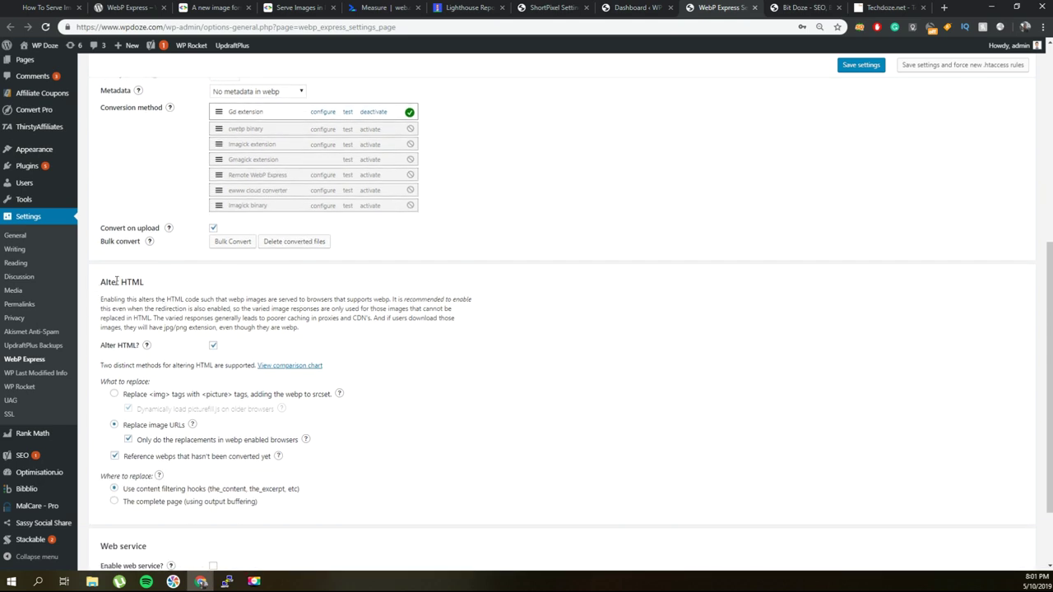
scroll(116, 281, "down", 2)
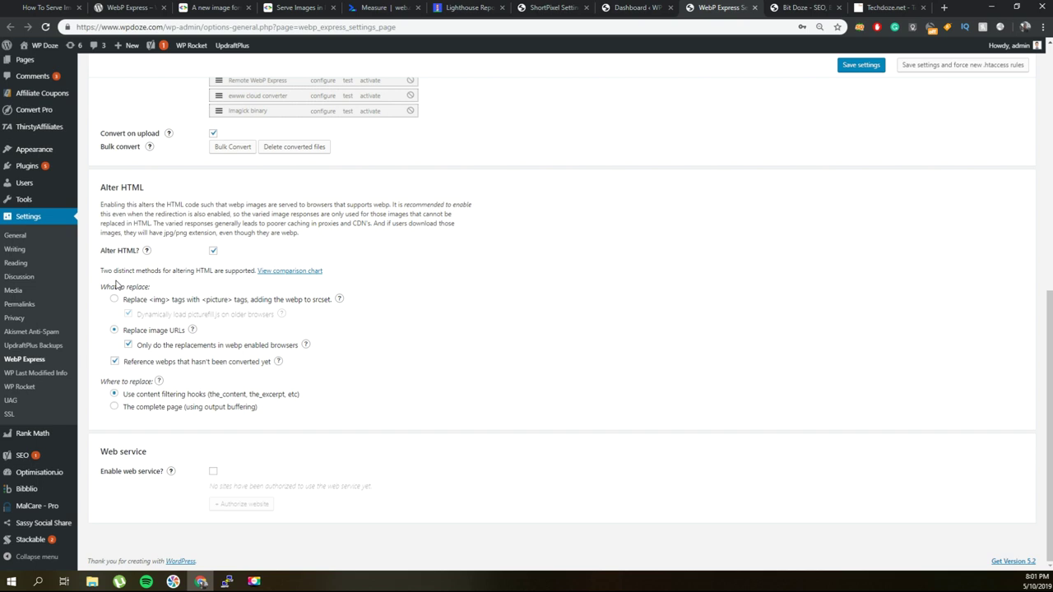
scroll(116, 284, "up", 1)
scroll(116, 280, "up", 5)
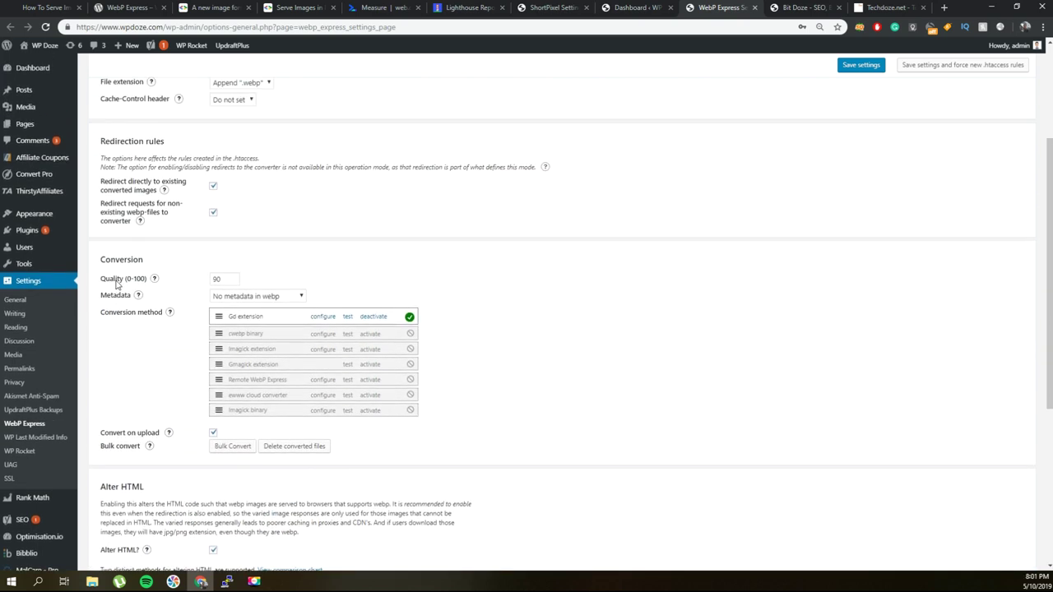
scroll(116, 283, "up", 1)
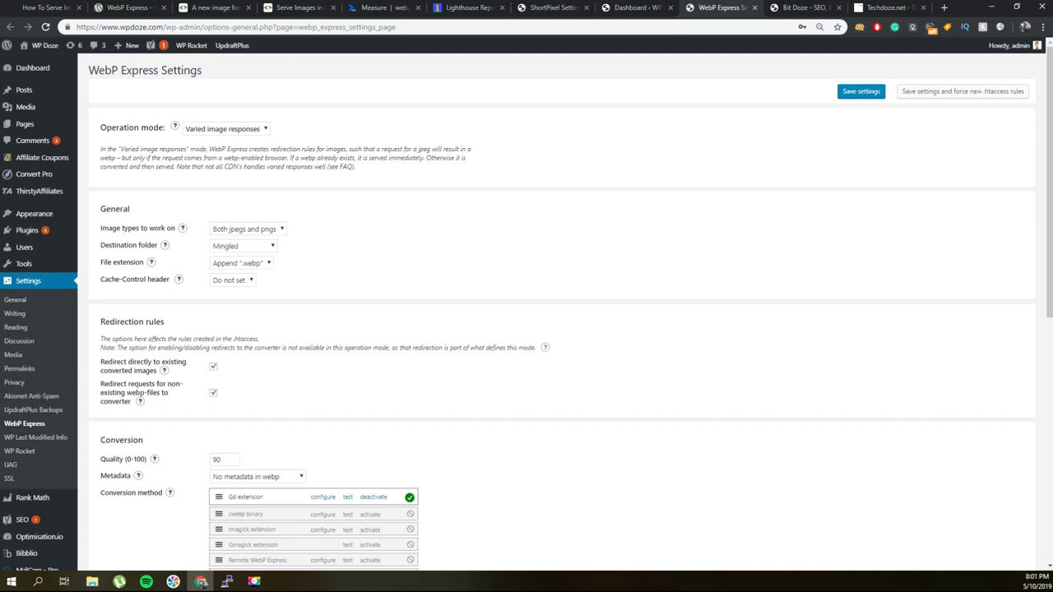
Step: Switch to the PuTTY terminal session in the wp-content/uploads/2019/05 folder and maximize its window
left_click(227, 582)
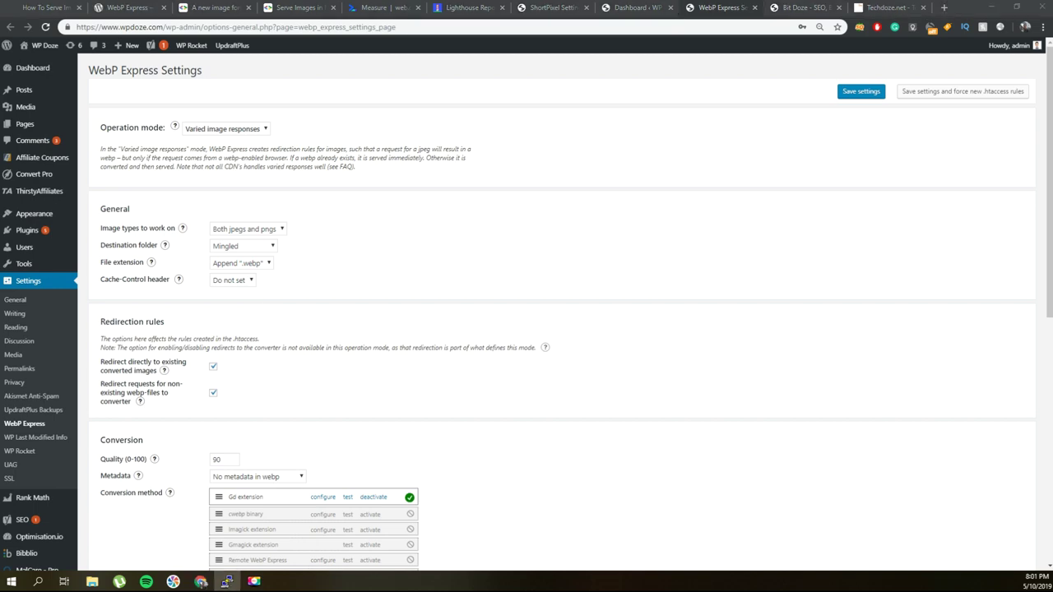
double_click(496, 166)
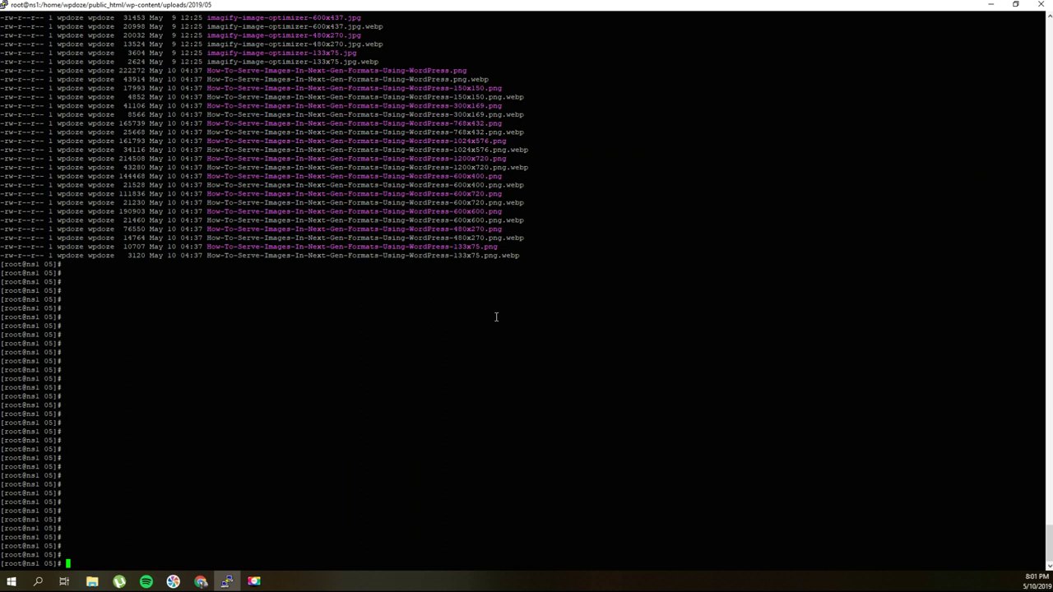
Step: Print the current working directory path in the terminal with pwd
key("Return")
key("Return")
key("Return")
type("pwd")
key("Return")
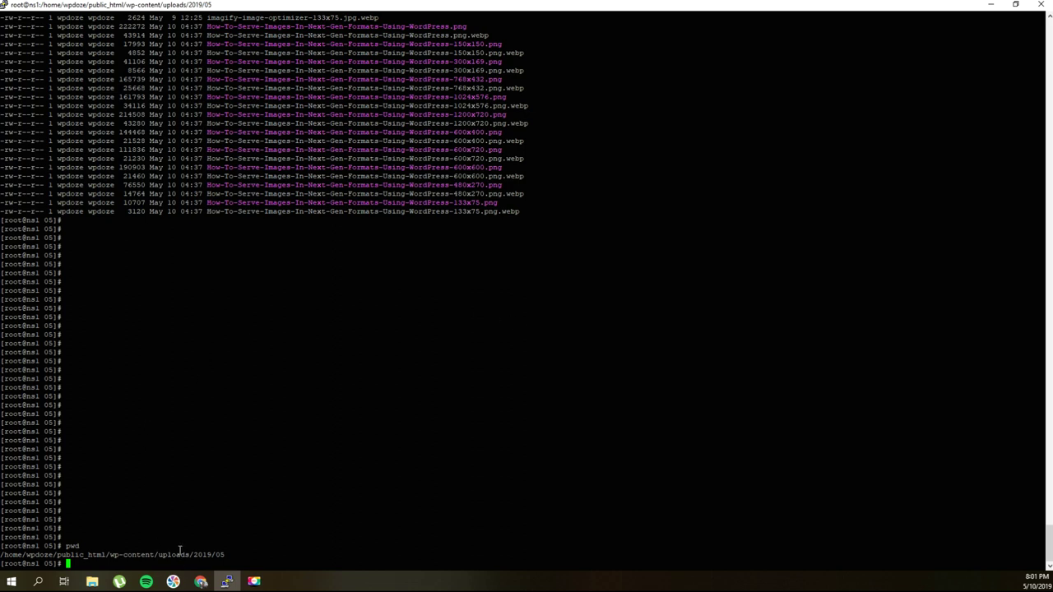
Step: List the uploads folder's files in long format with human-readable sizes, oldest first, using ls -ltrh
type("l -ltrh")
key("Return")
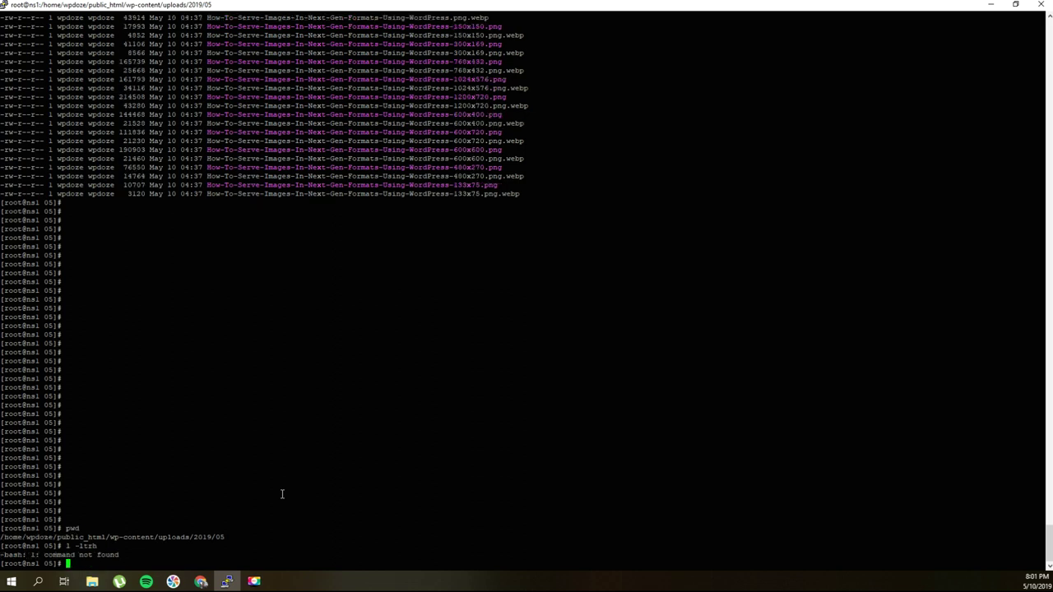
type("ls -ltrh")
key("Return")
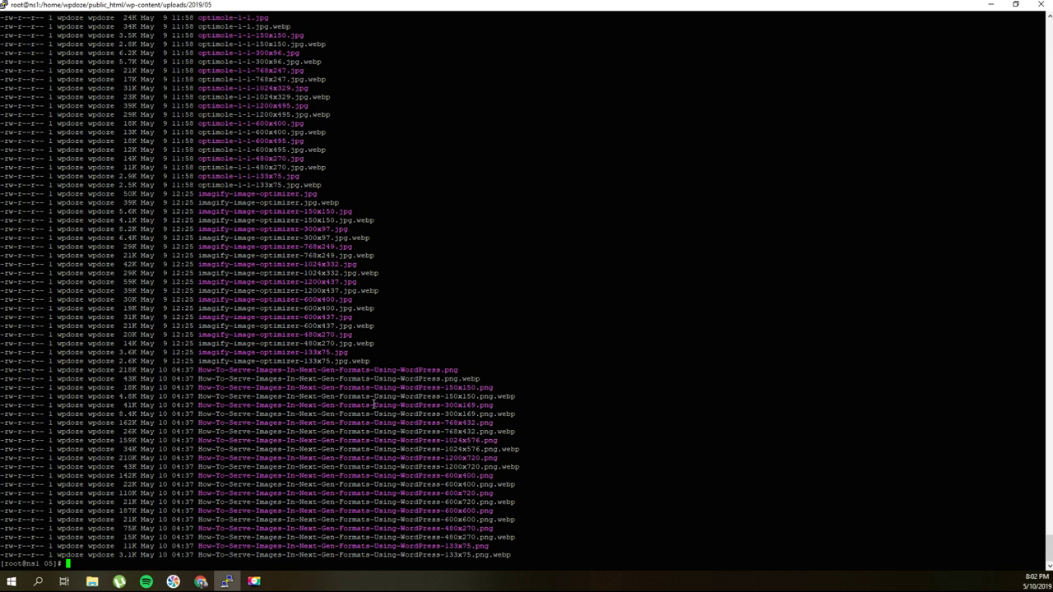
Step: Compare the sizes of the 150x150 PNG of the How-To-Serve-Images picture and its .webp copy in the listing
left_click_drag(492, 397, 513, 397)
left_click(129, 388)
left_click_drag(128, 387, 495, 387)
left_click(130, 412)
left_click_drag(120, 396, 136, 397)
Step: Minimize the terminal, open a new Chrome tab and switch to the next-gen images article at its web.dev Opportunities image
left_click(987, 6)
left_click(946, 8)
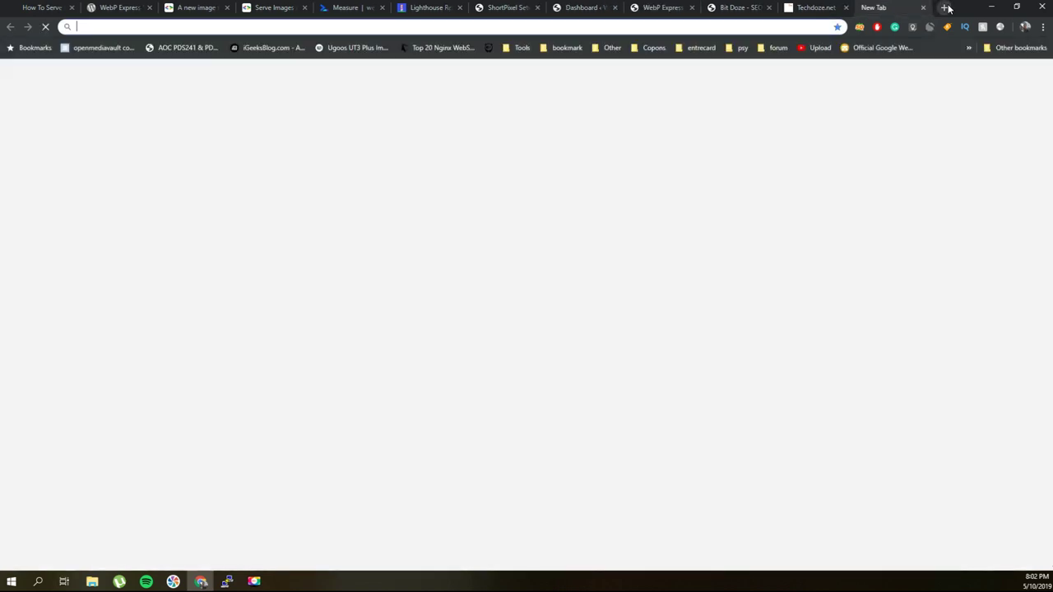
left_click(46, 9)
scroll(415, 220, "up", 5)
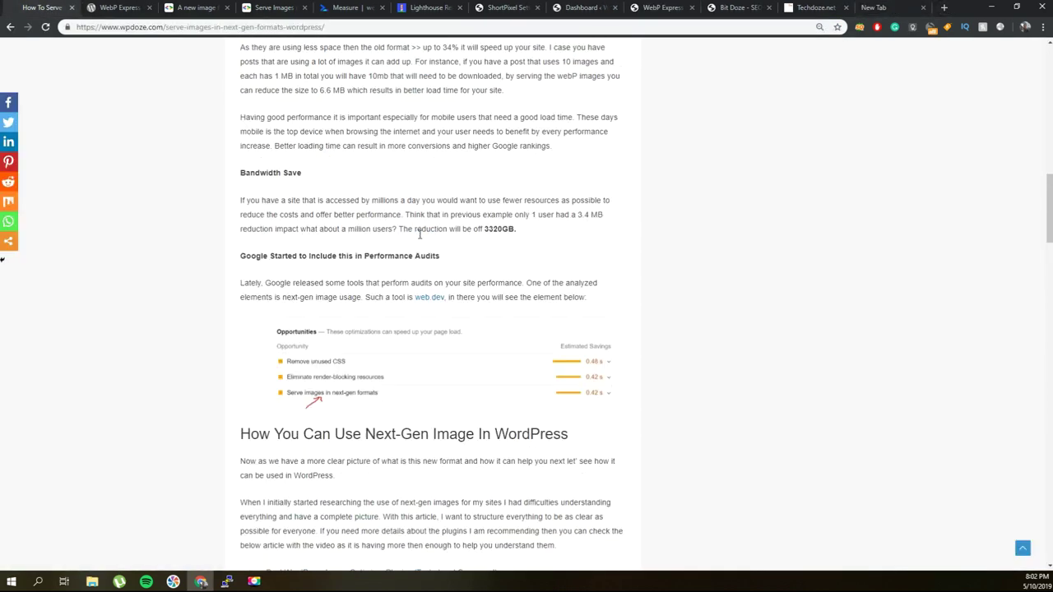
scroll(400, 301, "down", 3)
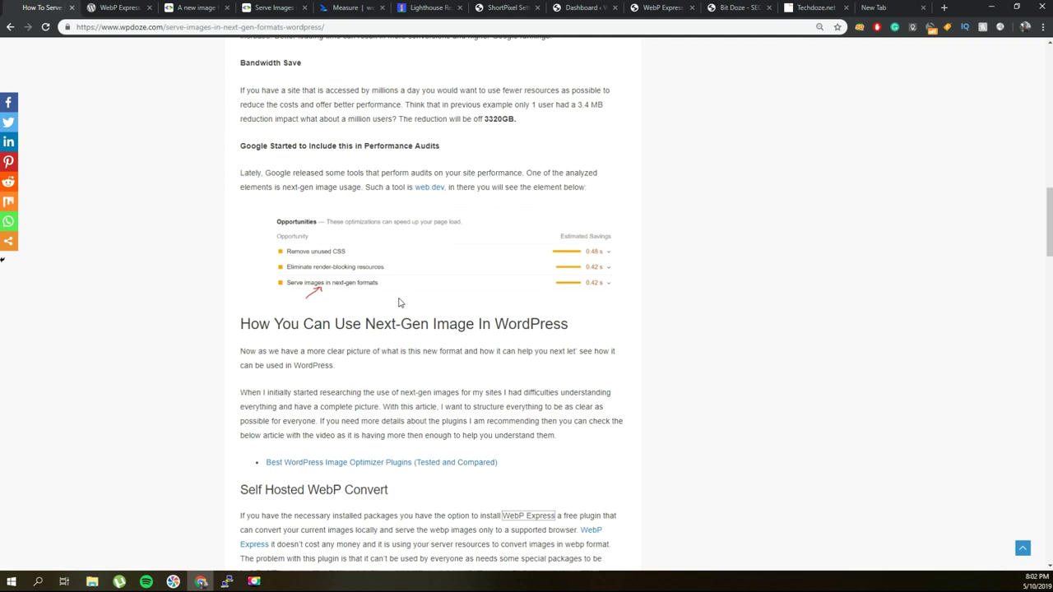
Step: Inspect the article's Opportunities image and examine the source URLs in its img element
left_click(389, 256)
right_click(390, 256)
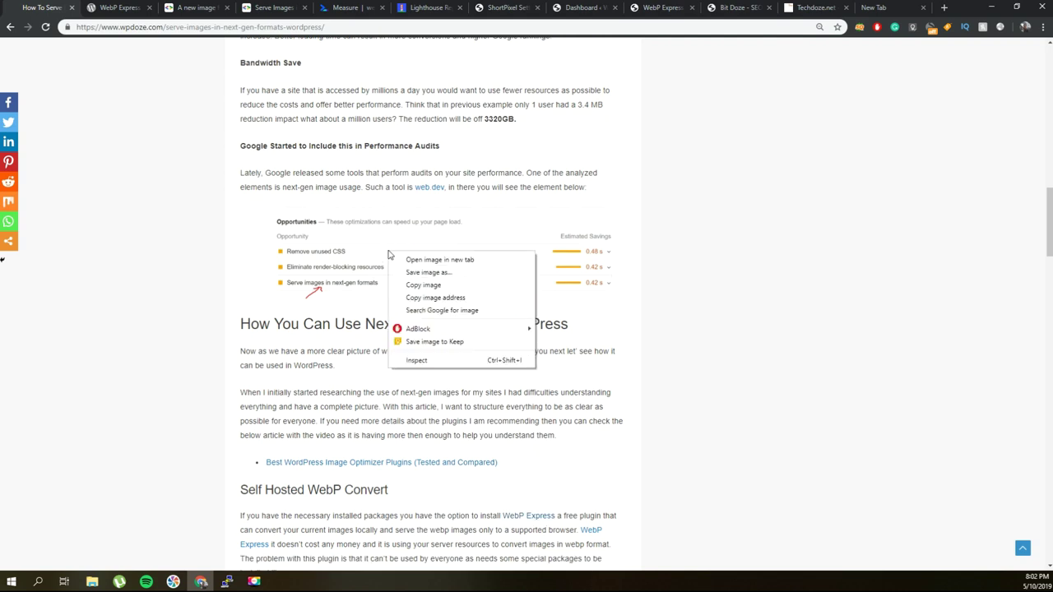
left_click(429, 363)
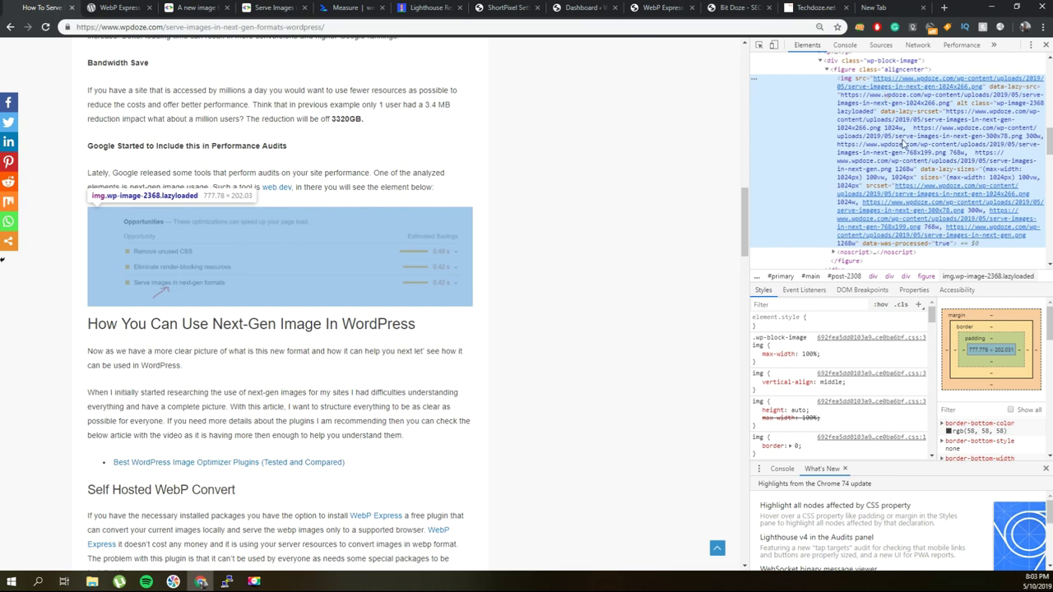
scroll(903, 144, "up", 2)
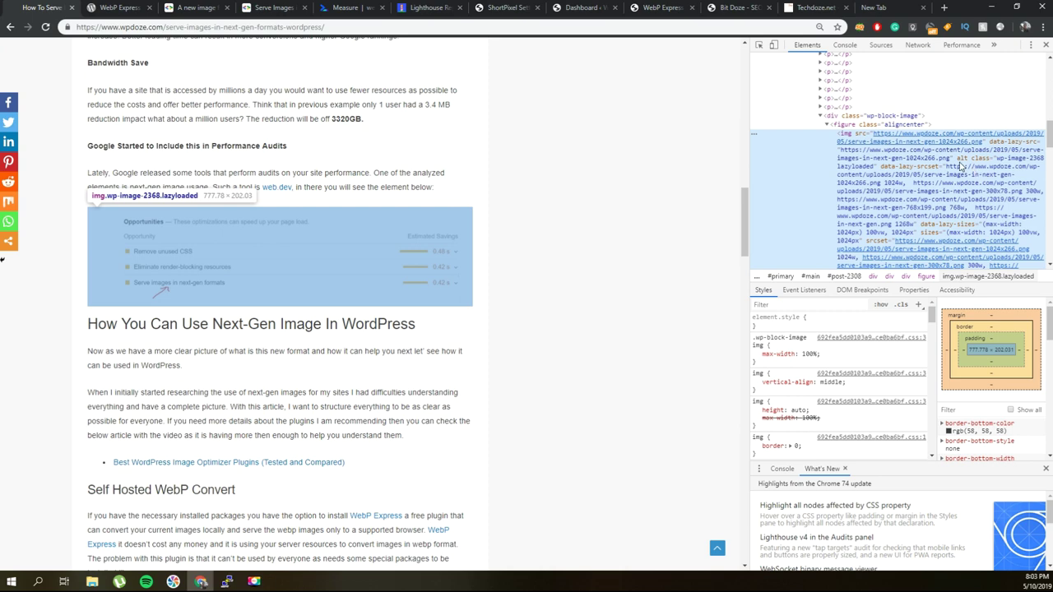
scroll(959, 166, "down", 2)
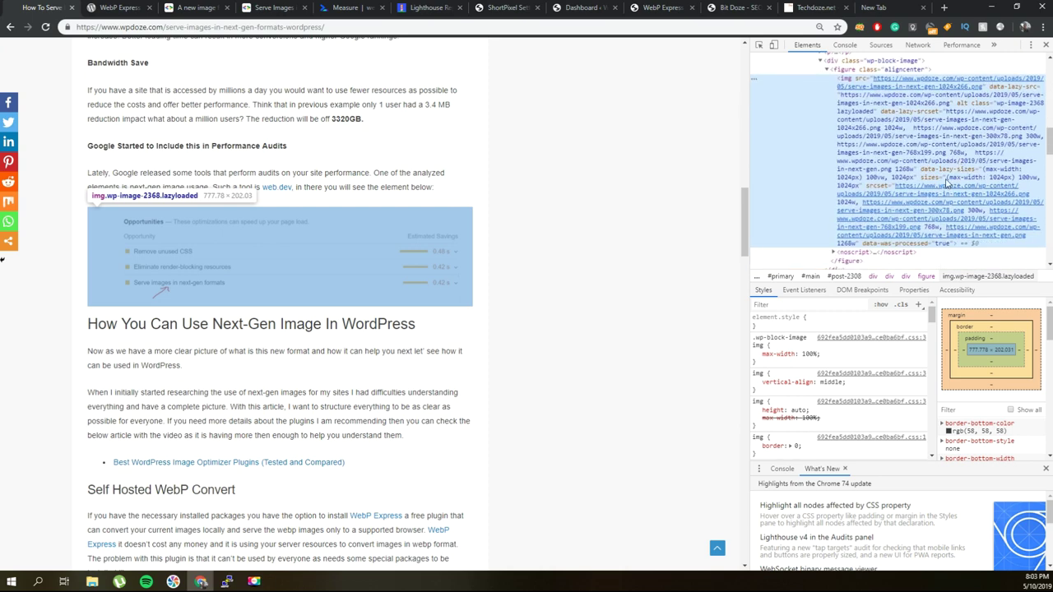
Step: Check the file type offered when saving the Opportunities image, and dismiss the save dialog
right_click(314, 241)
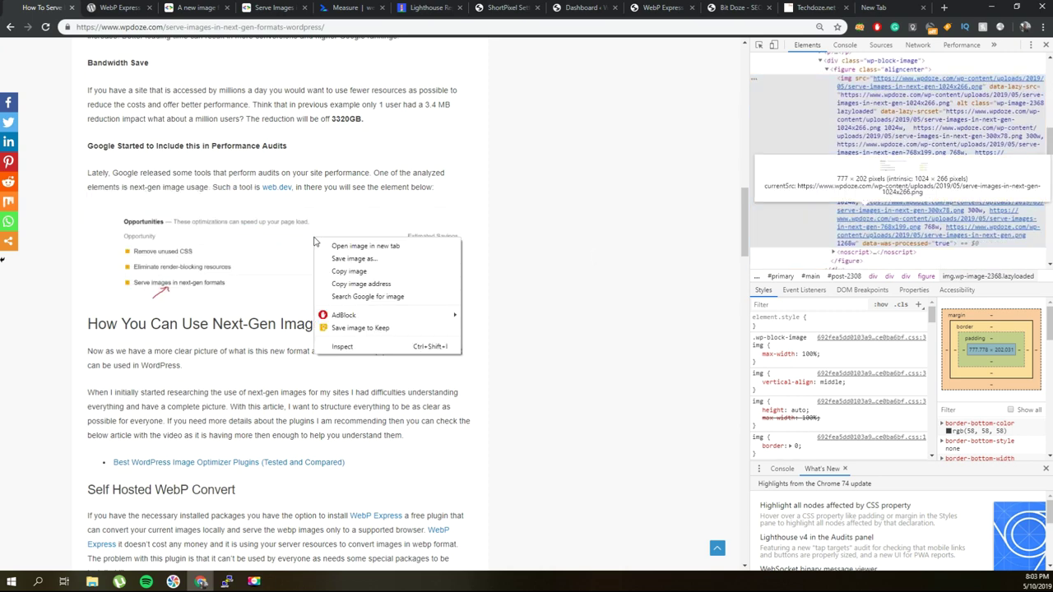
left_click(374, 259)
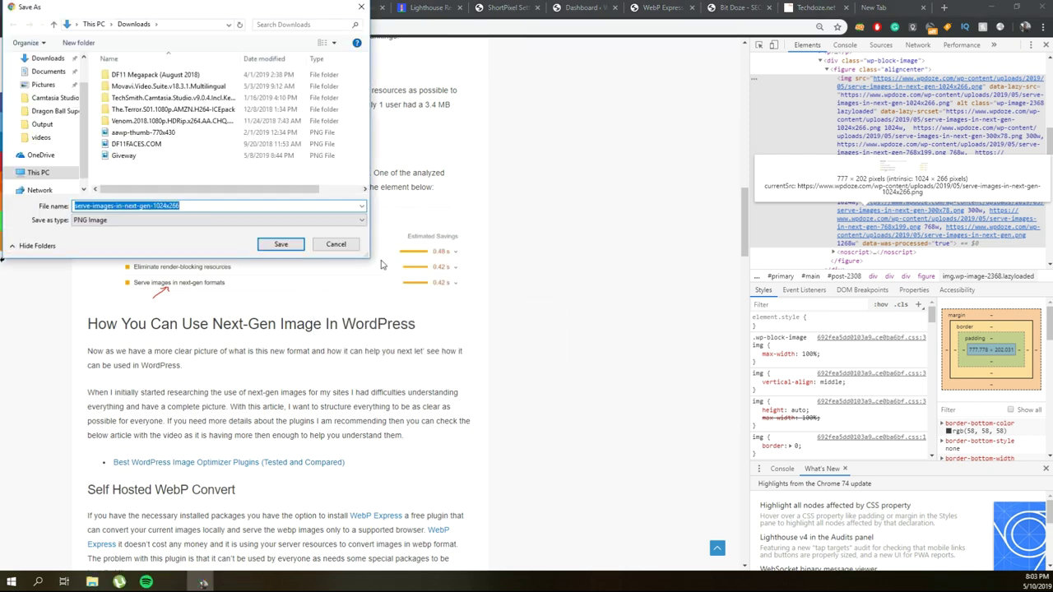
key("Return")
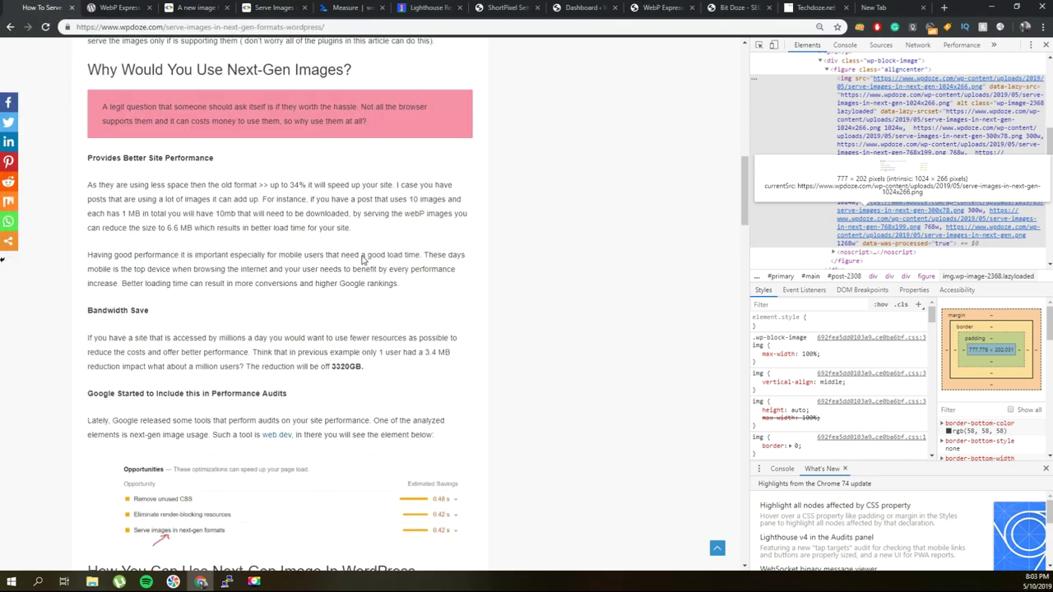
Step: Close the developer tools and open the WP Doze homepage at its Latest Post section
scroll(362, 255, "up", 15)
left_click(1046, 44)
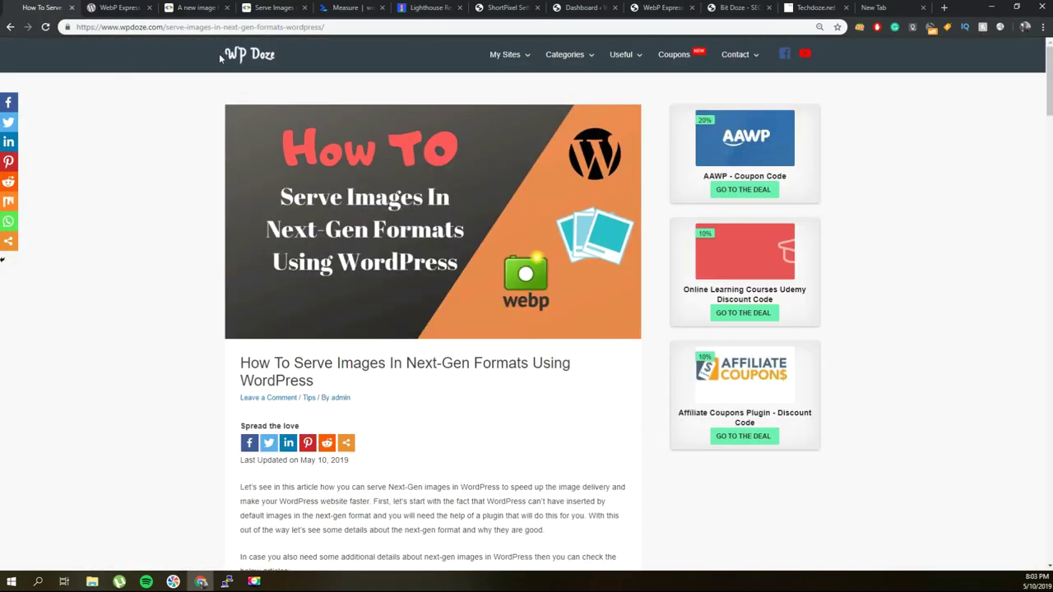
left_click(239, 58)
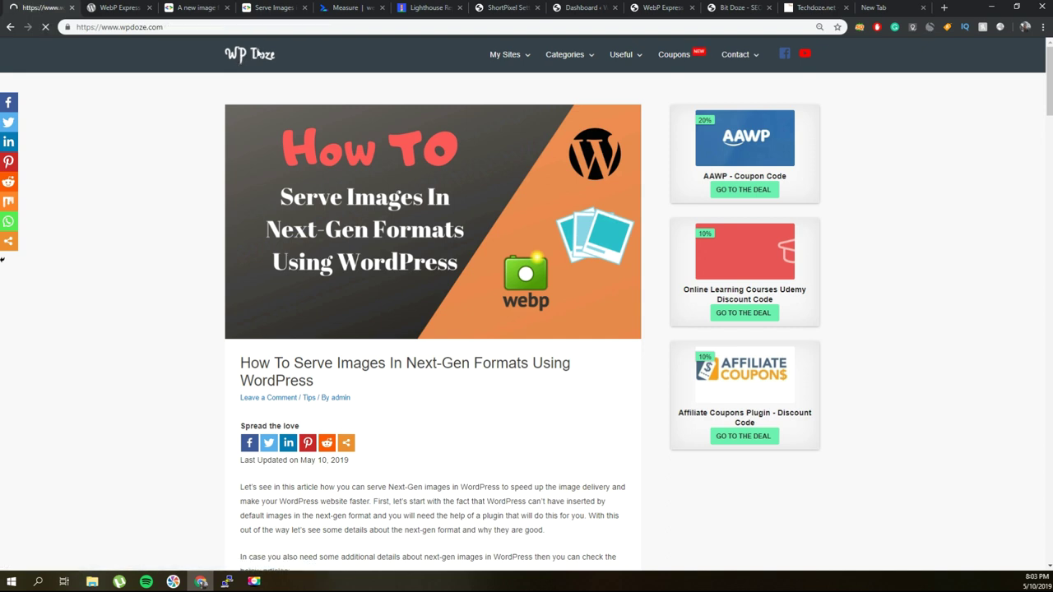
scroll(397, 141, "down", 15)
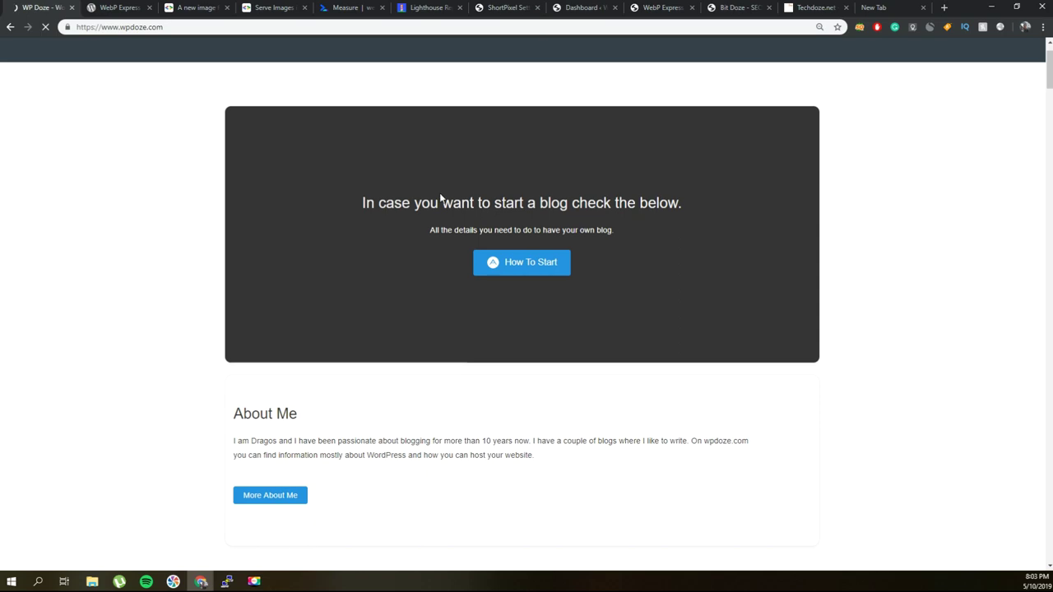
scroll(440, 198, "down", 3)
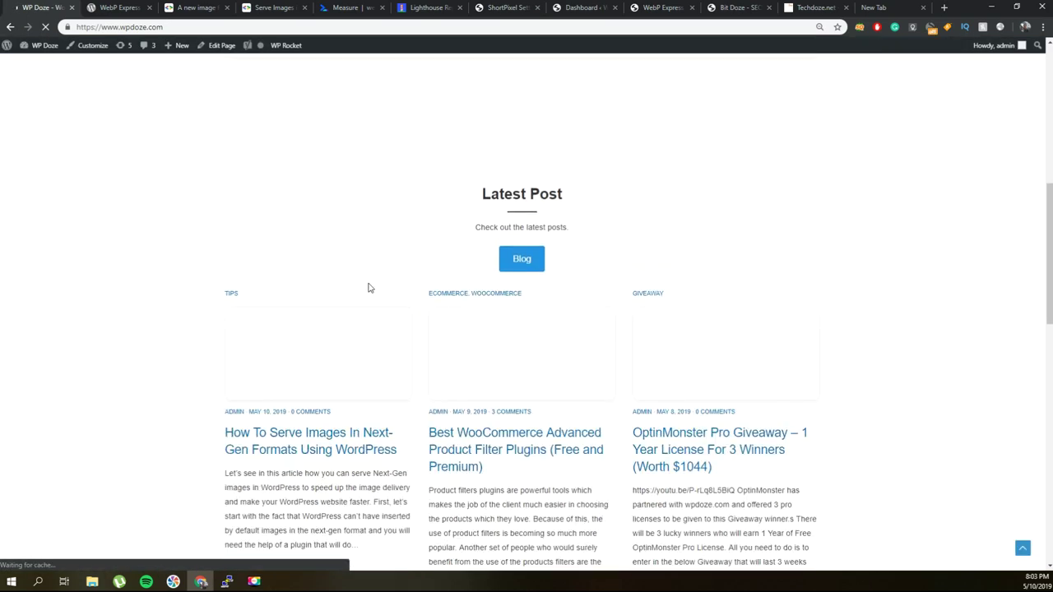
Step: Inspect the thumbnail of the How To Serve Images post and examine the source URL in its img element
right_click(331, 346)
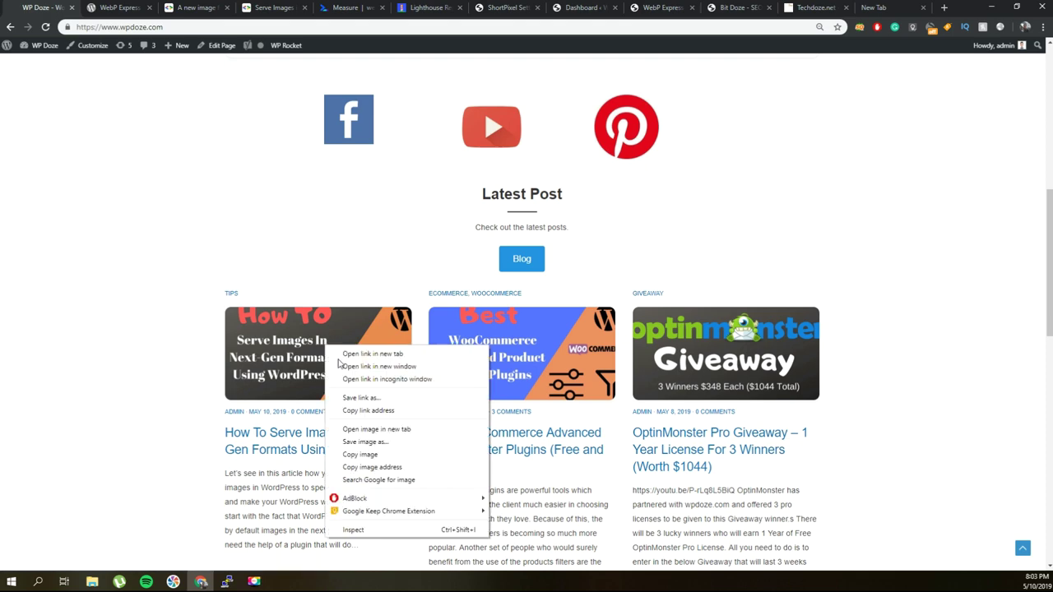
key("Escape")
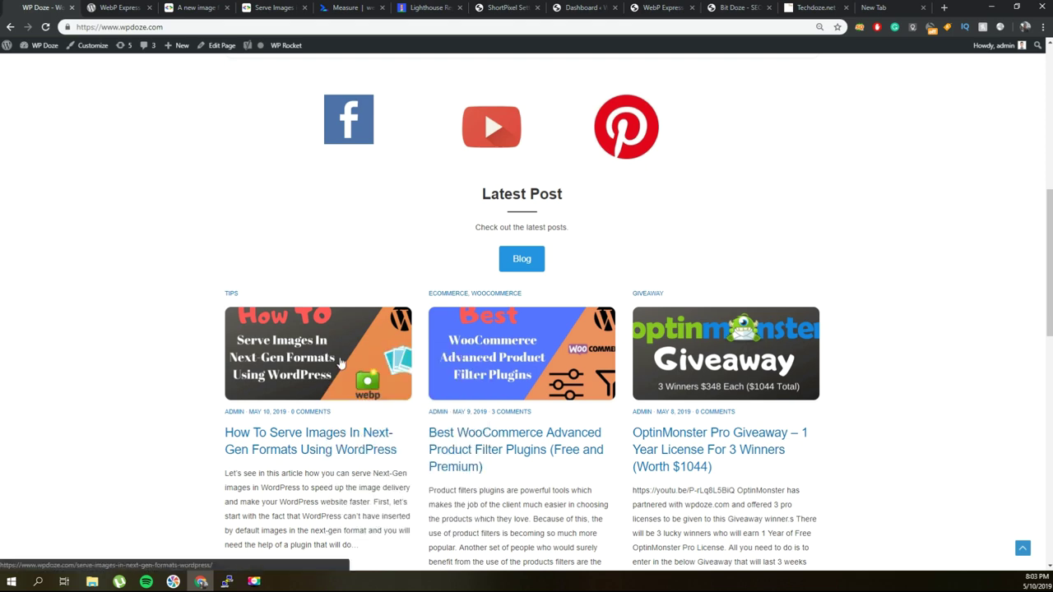
key("ctrl+shift+i")
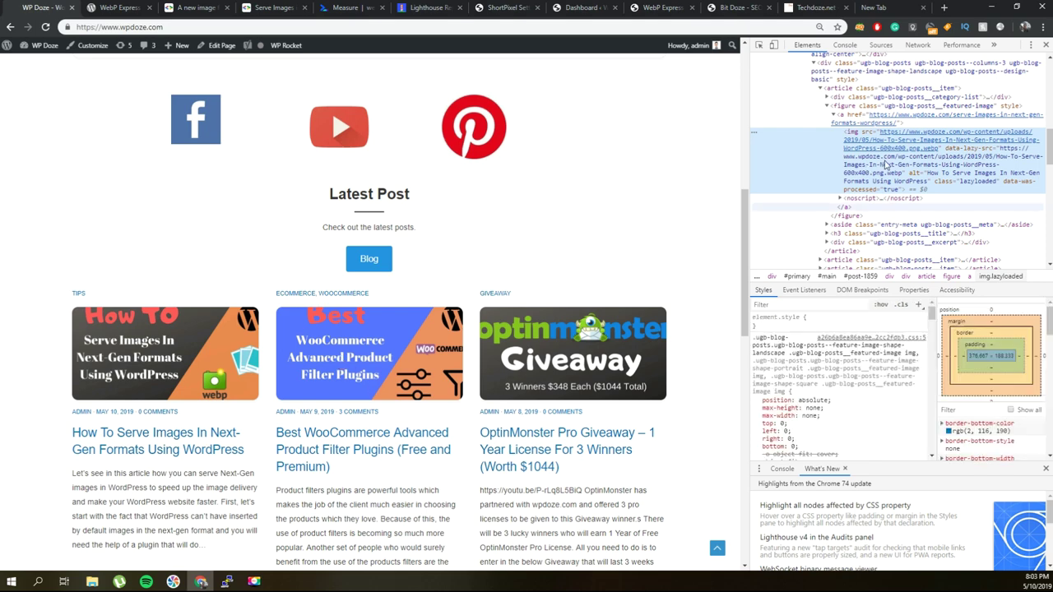
mouse_move(911, 148)
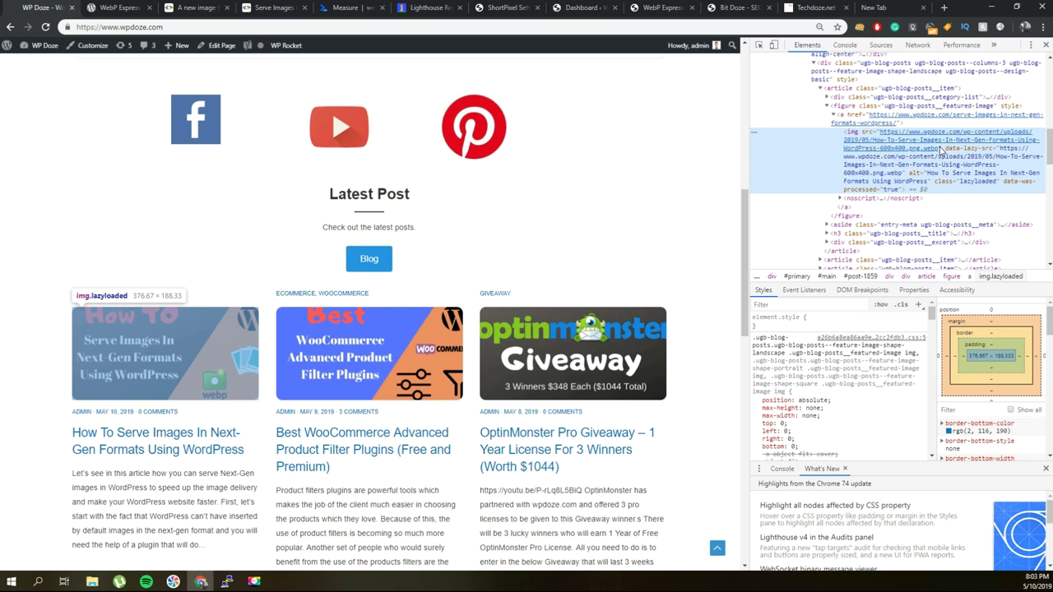
Step: Check the file type offered when saving the How To Serve Images thumbnail, and cancel the save
right_click(130, 349)
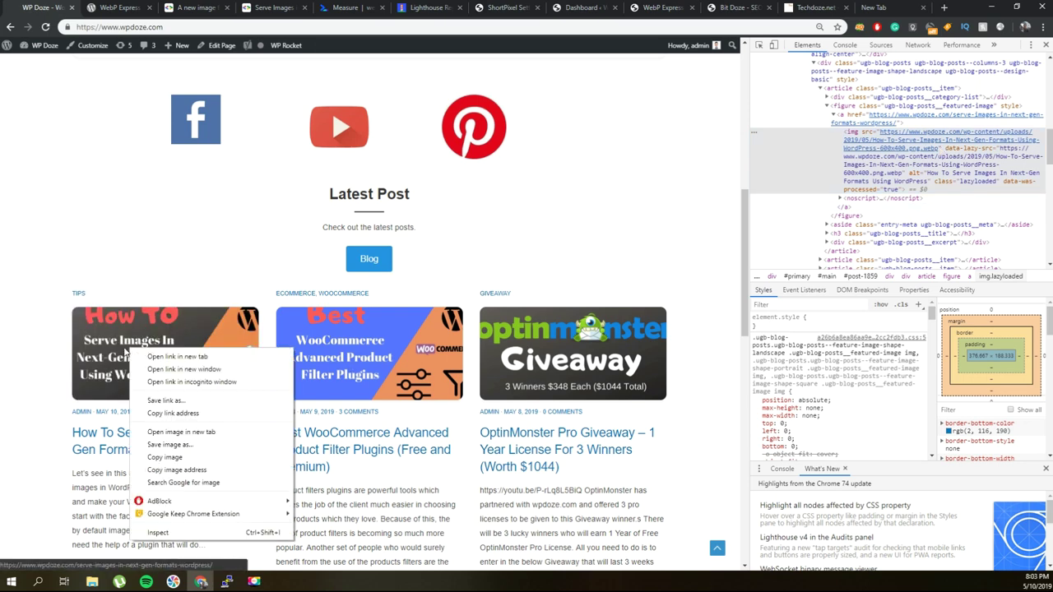
left_click(222, 251)
right_click(164, 347)
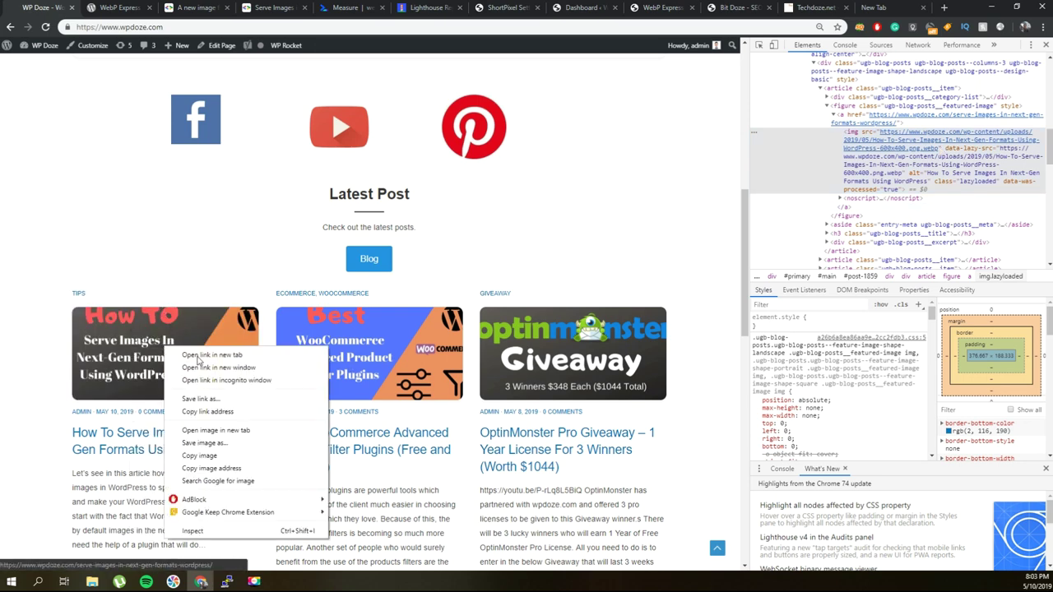
left_click(260, 443)
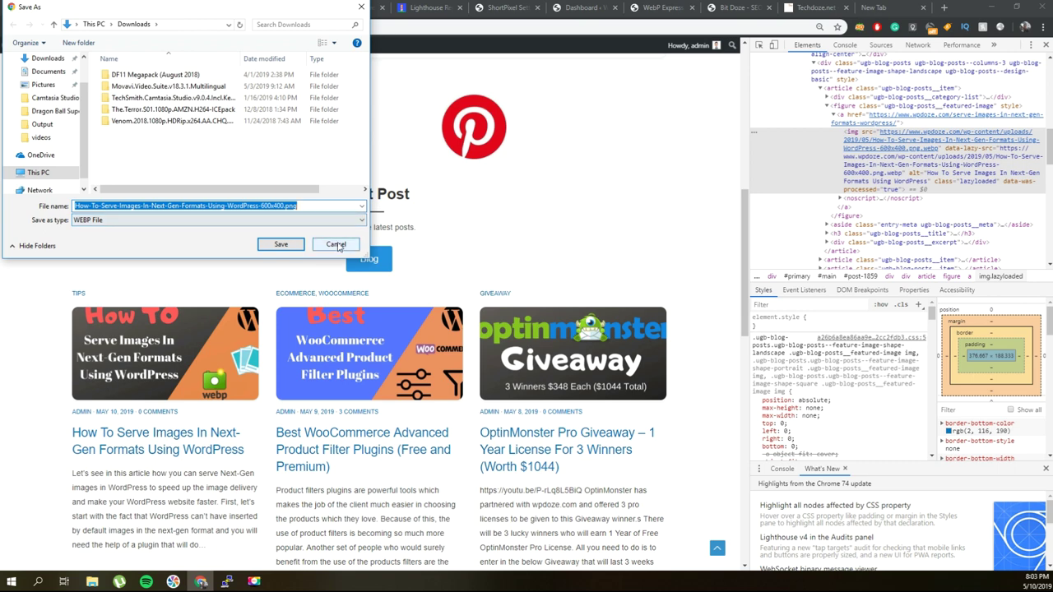
left_click(337, 245)
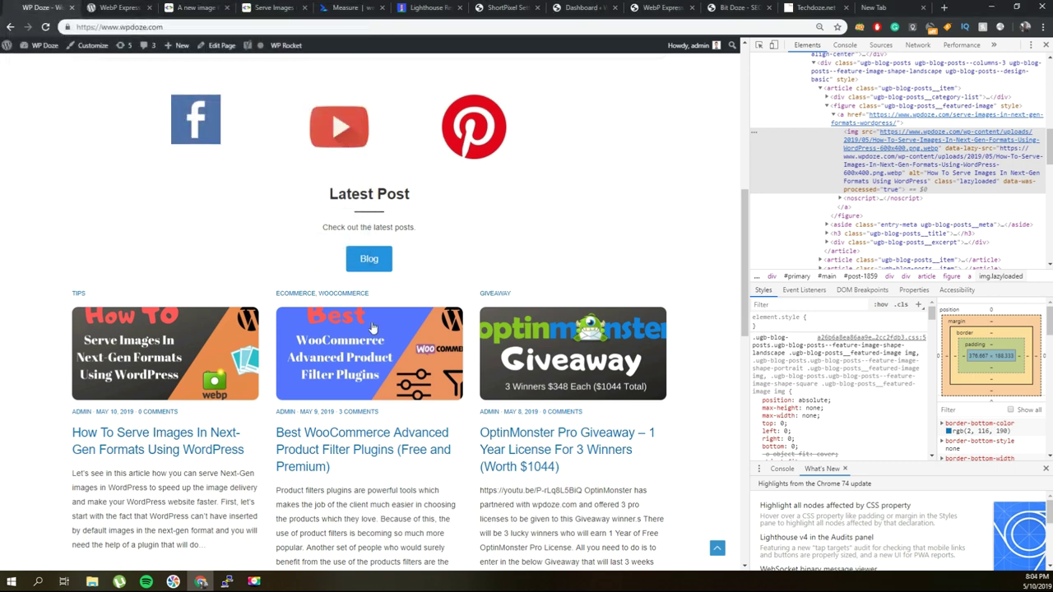
Step: Open the How To Serve Images In Next-Gen Formats Using WordPress post from the homepage's latest posts
scroll(371, 327, "up", 1)
scroll(371, 328, "up", 3)
scroll(371, 327, "down", 4)
scroll(371, 328, "down", 1)
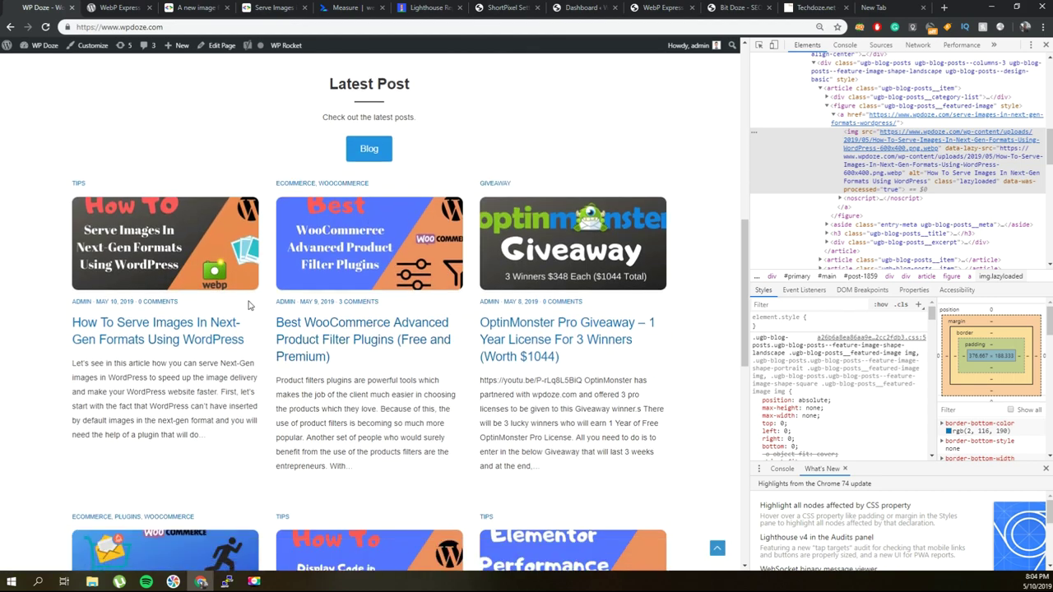
scroll(249, 306, "up", 1)
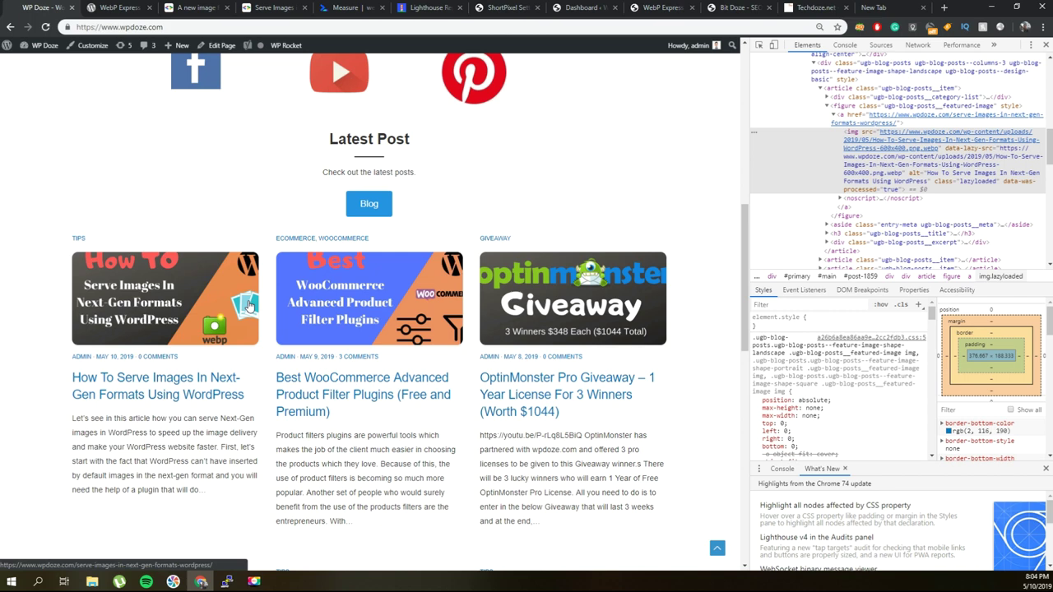
scroll(249, 306, "up", 3)
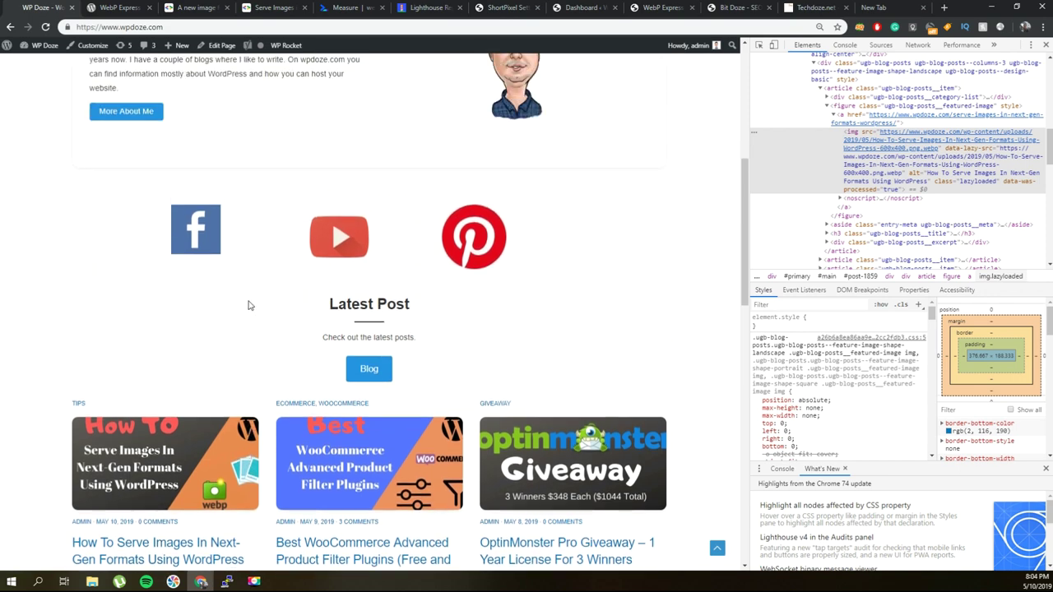
scroll(250, 306, "down", 3)
left_click(188, 389)
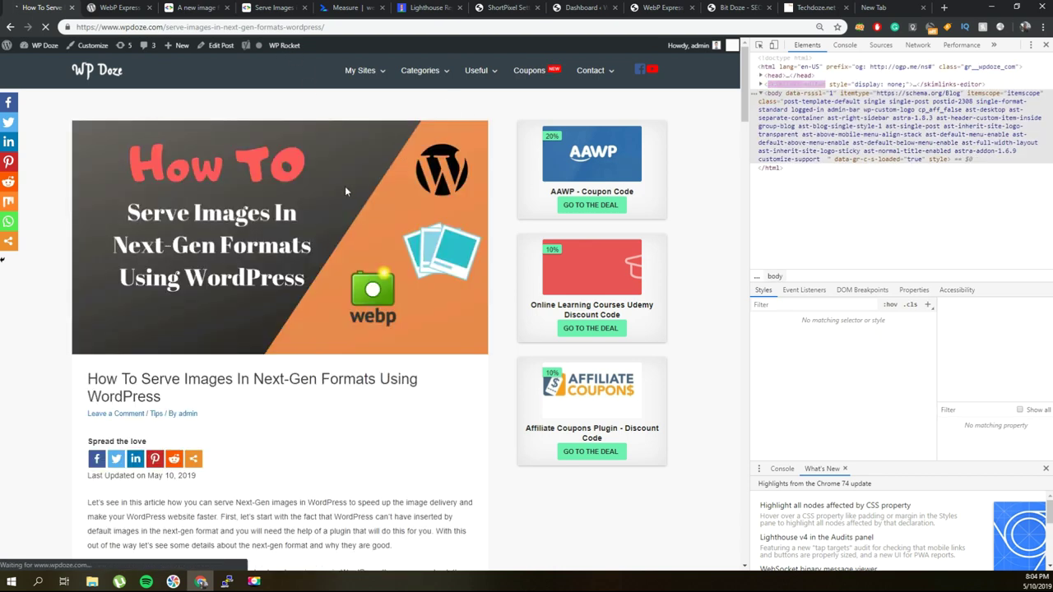
Step: Inspect the post's featured image and preview the image URL in its srcset
right_click(345, 187)
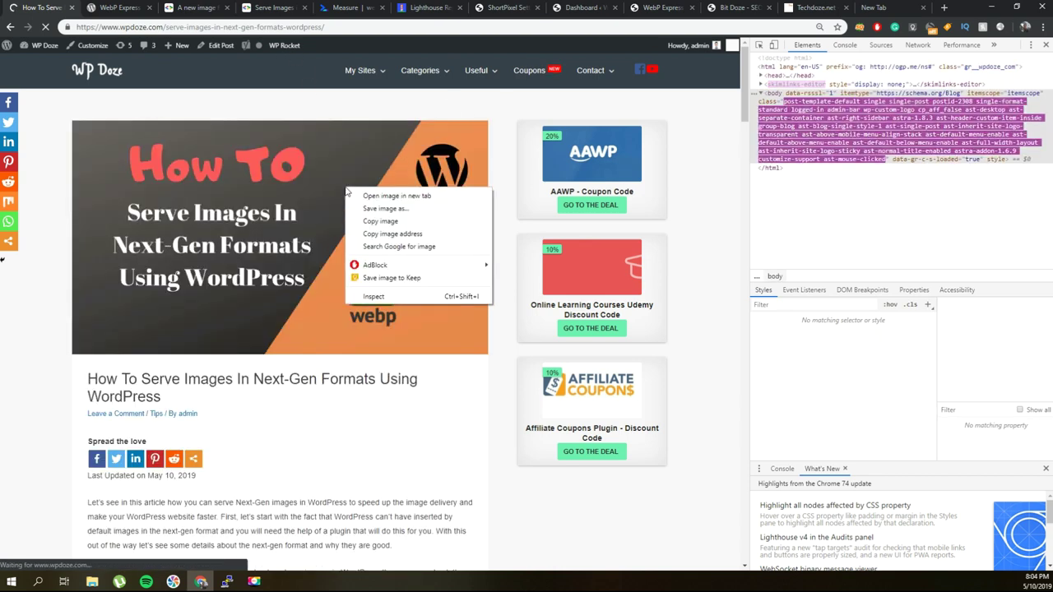
left_click(375, 297)
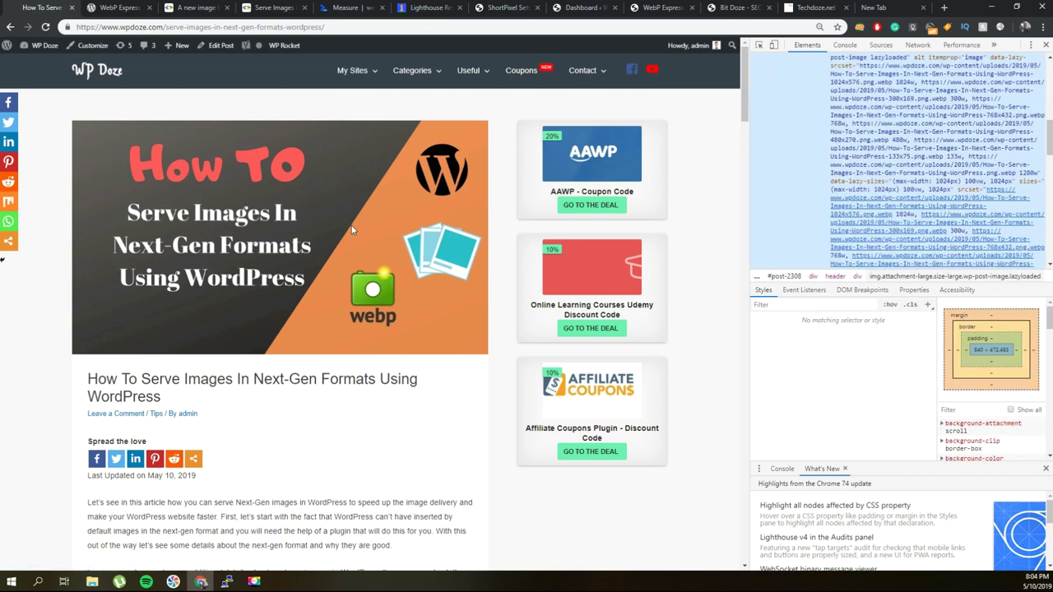
mouse_move(879, 205)
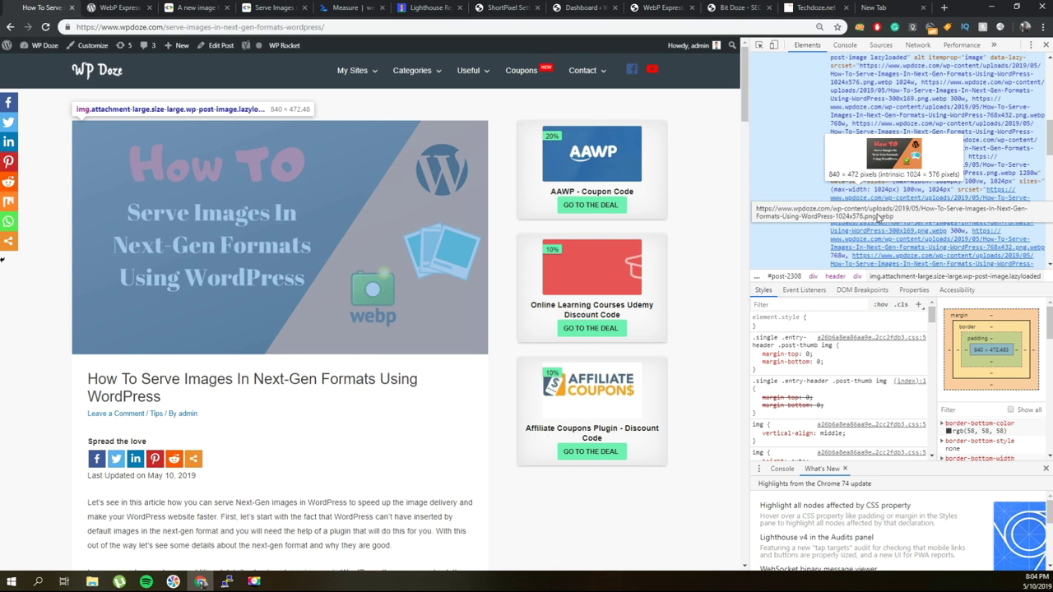
Step: Close the developer tools and go to the article's section on using next-gen images in WordPress
left_click(1046, 44)
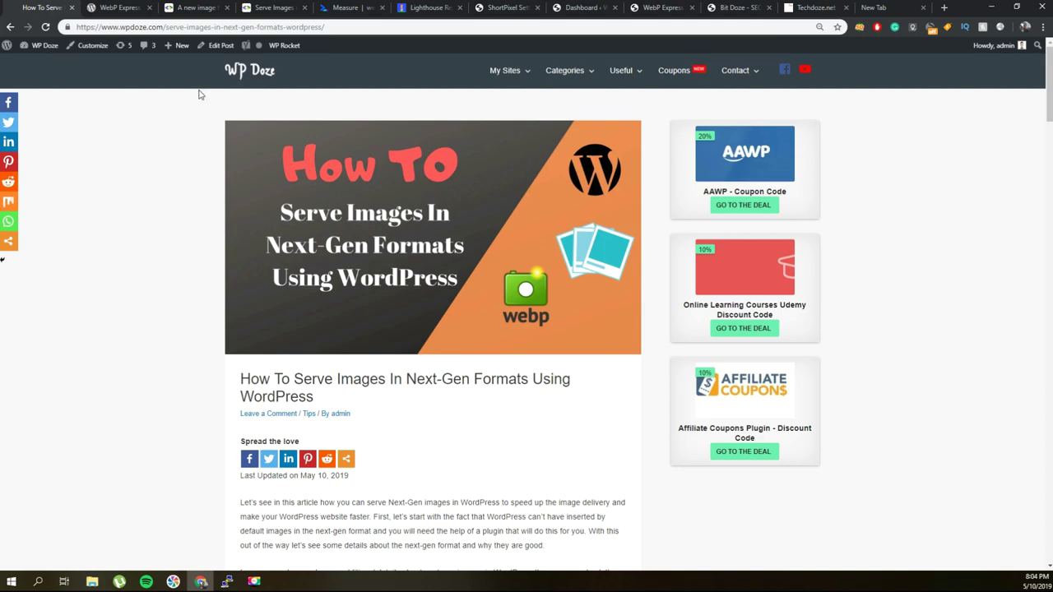
scroll(352, 236, "down", 8)
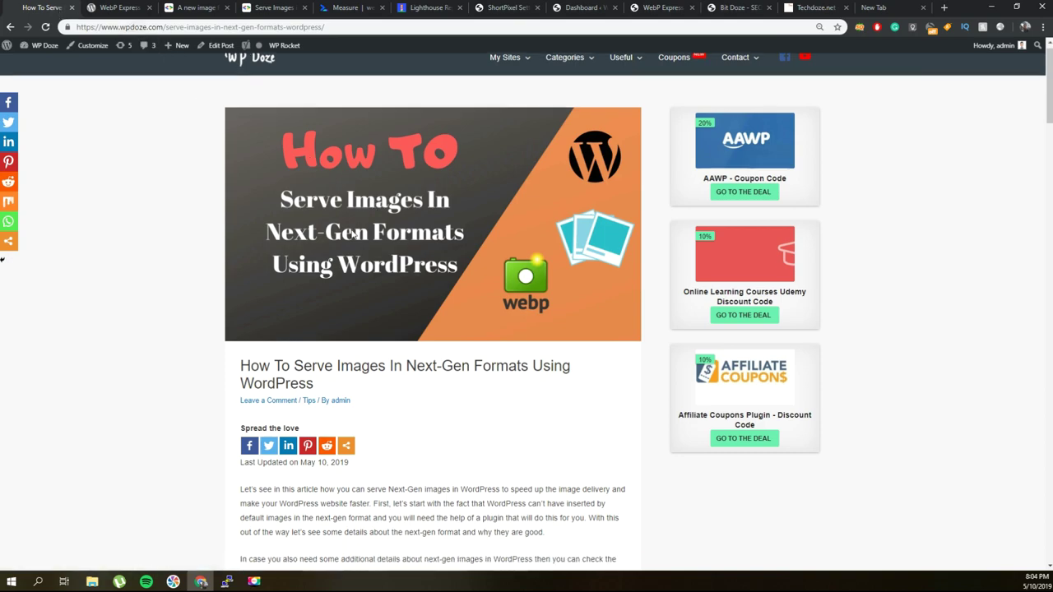
scroll(352, 236, "down", 10)
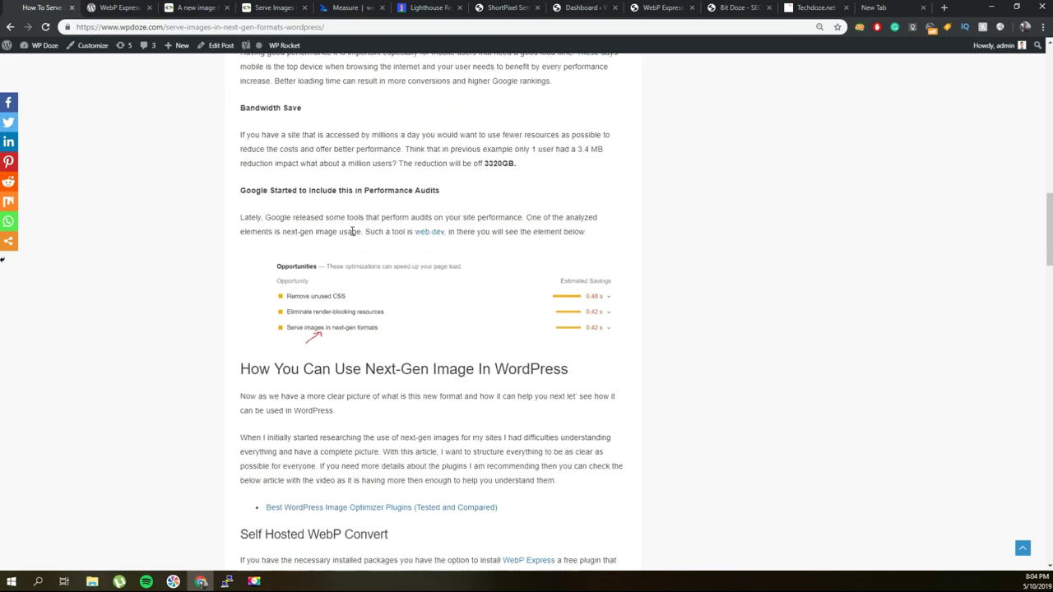
Step: Open the EWWW Image Optimizer Cloud link from the article's 3PP Conversion Plugins for WebP section in a new tab and switch to it
scroll(352, 236, "down", 14)
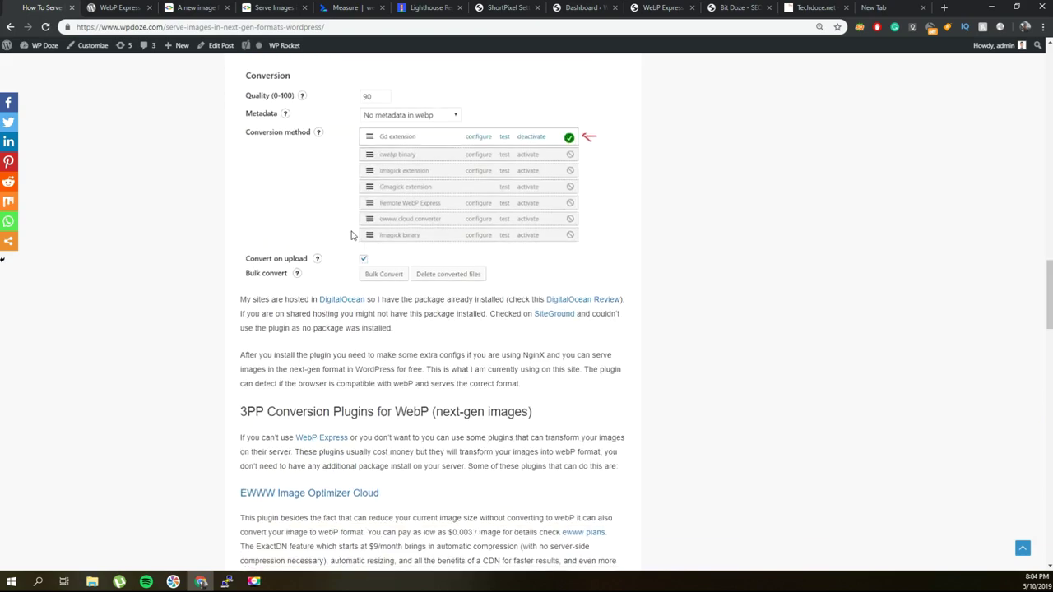
scroll(352, 236, "up", 5)
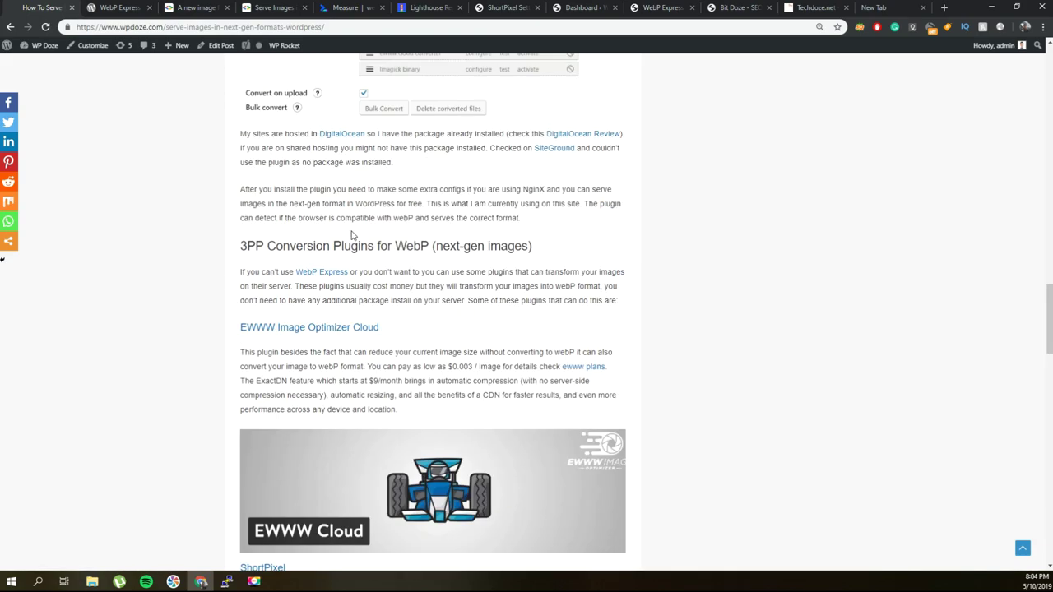
scroll(351, 236, "up", 3)
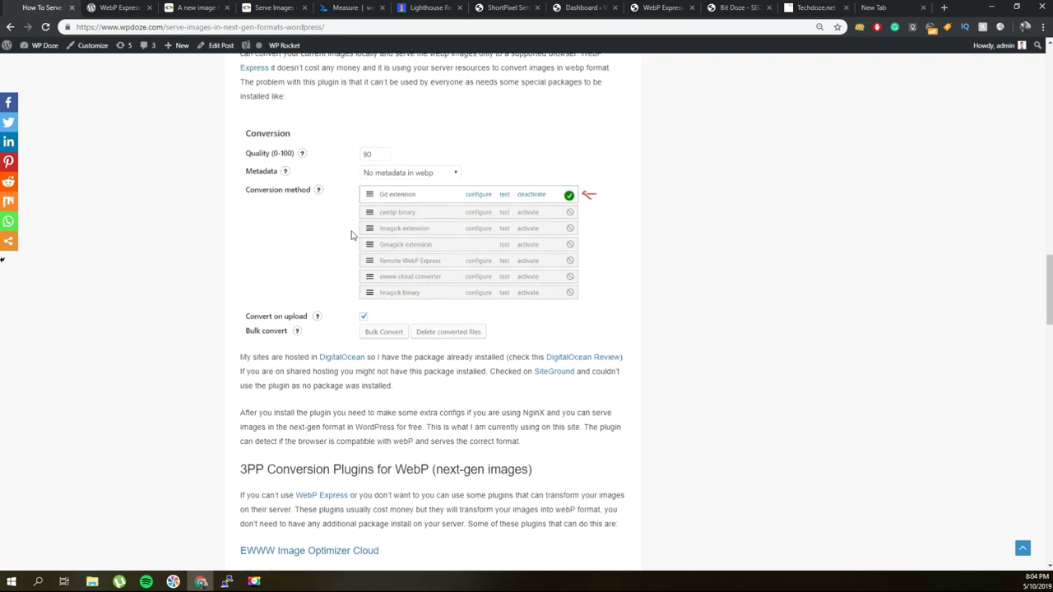
scroll(351, 236, "down", 4)
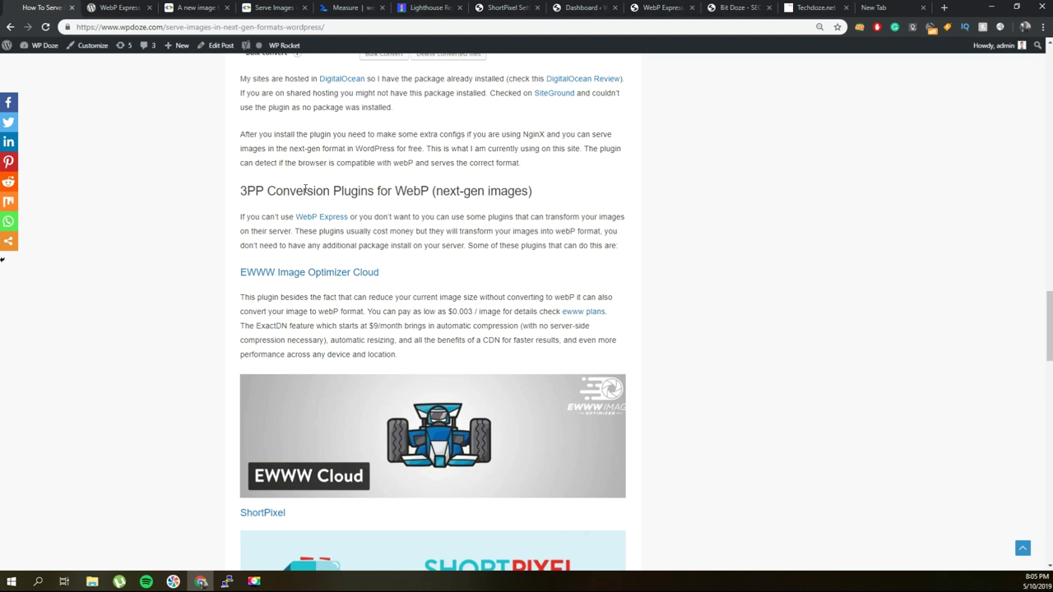
scroll(317, 209, "down", 1)
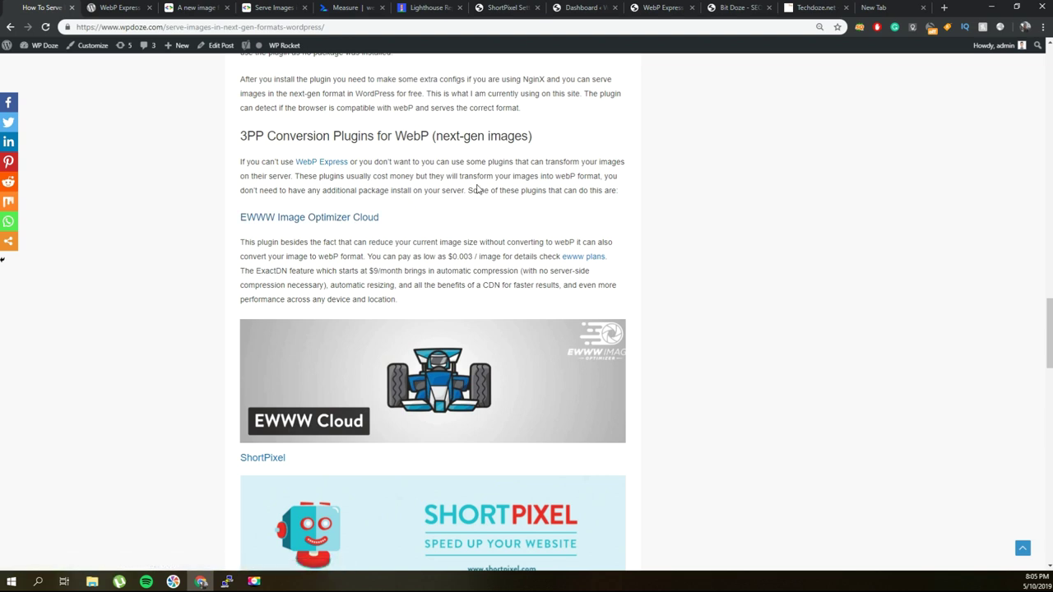
right_click(297, 219)
left_click(309, 228)
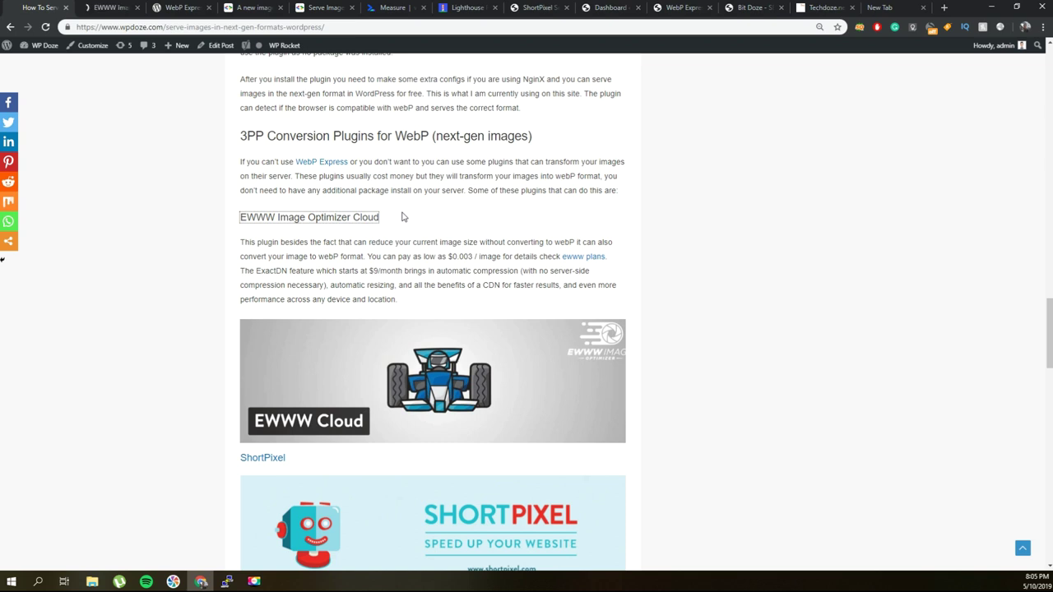
left_click(115, 9)
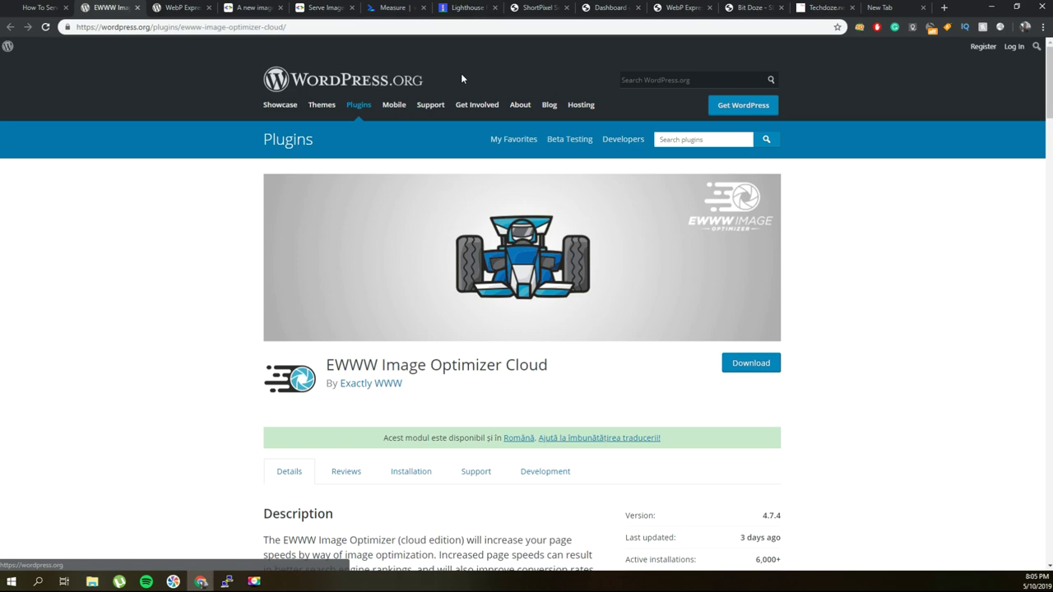
Step: Examine the EWWW Image Optimizer Cloud plugin description, including its WebP Images section, and return to the plugin title
scroll(657, 256, "down", 3)
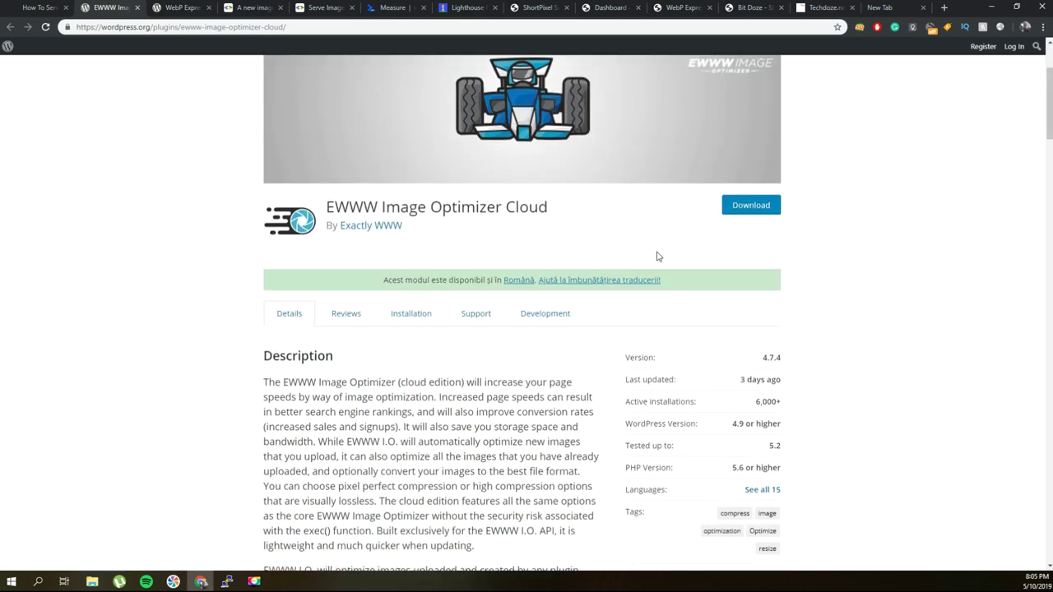
scroll(657, 257, "up", 3)
scroll(657, 257, "down", 4)
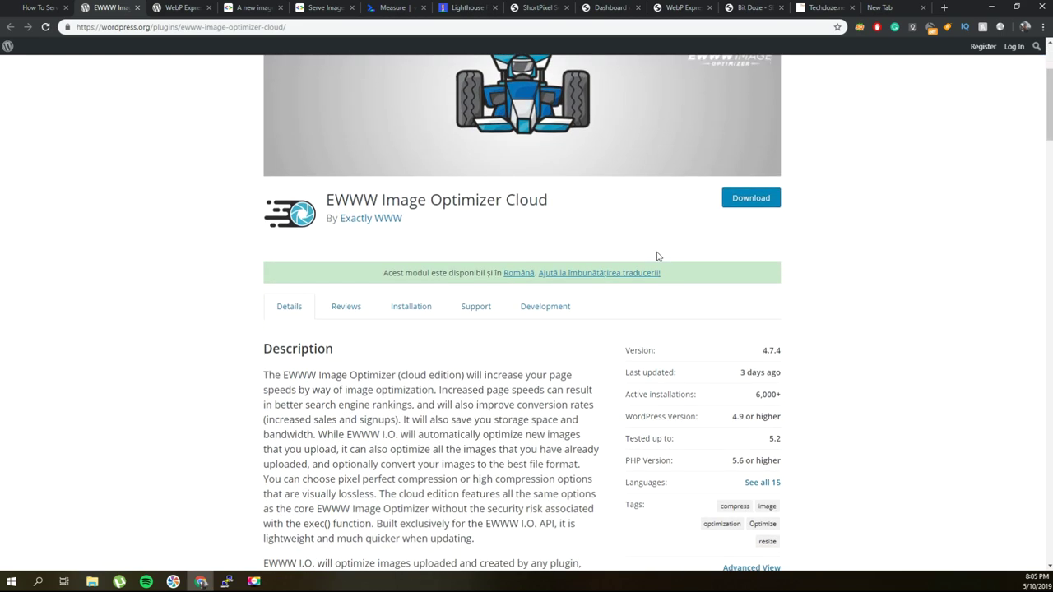
scroll(658, 257, "up", 3)
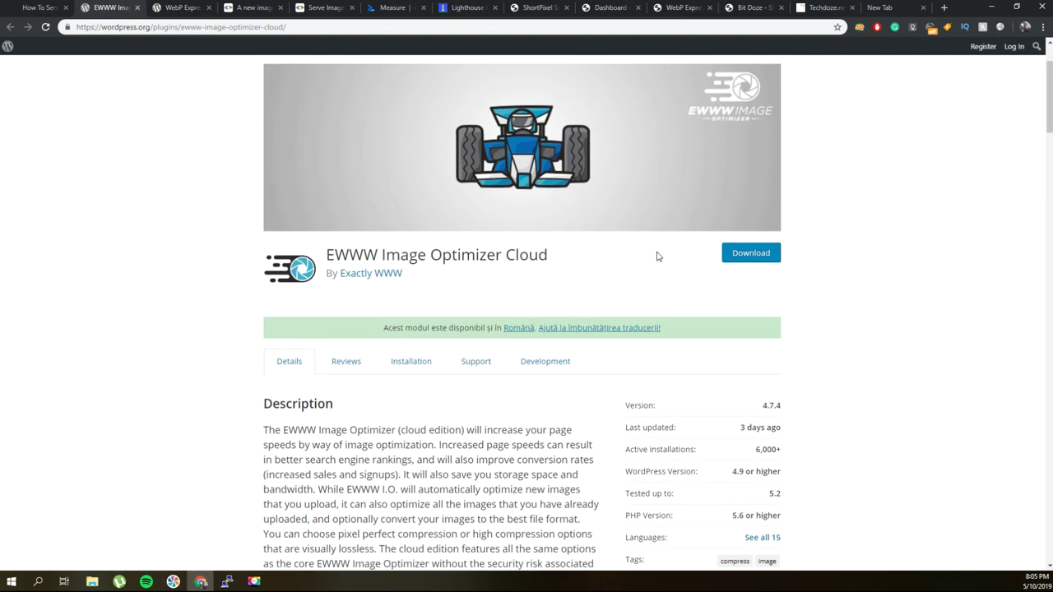
scroll(658, 257, "up", 2)
scroll(657, 256, "down", 5)
scroll(657, 257, "down", 6)
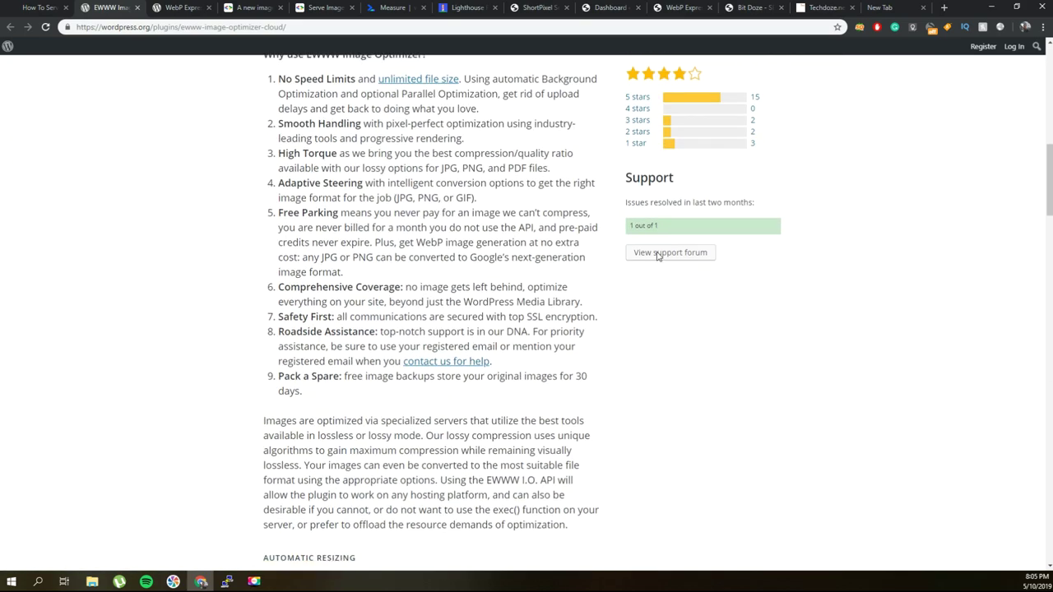
scroll(657, 257, "down", 8)
scroll(657, 256, "down", 4)
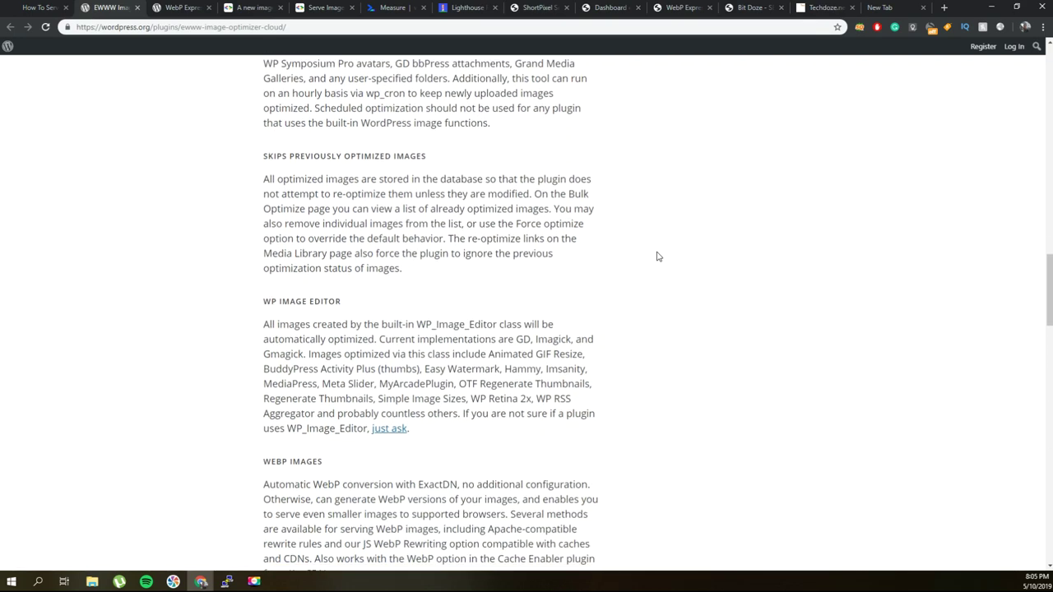
scroll(657, 256, "down", 2)
scroll(527, 263, "down", 5)
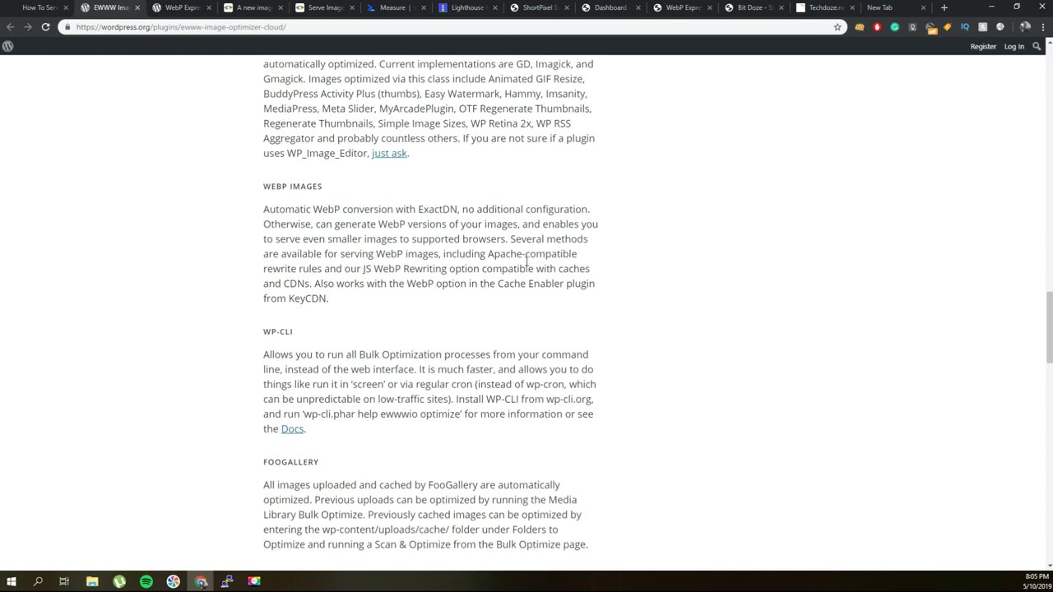
scroll(527, 265, "down", 4)
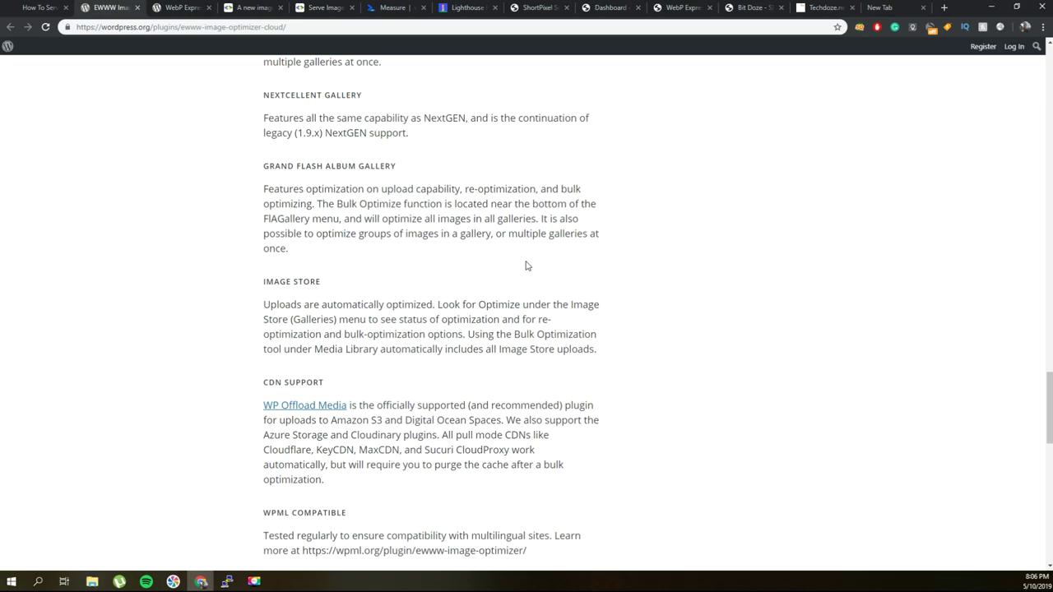
scroll(527, 266, "up", 1)
scroll(526, 262, "up", 17)
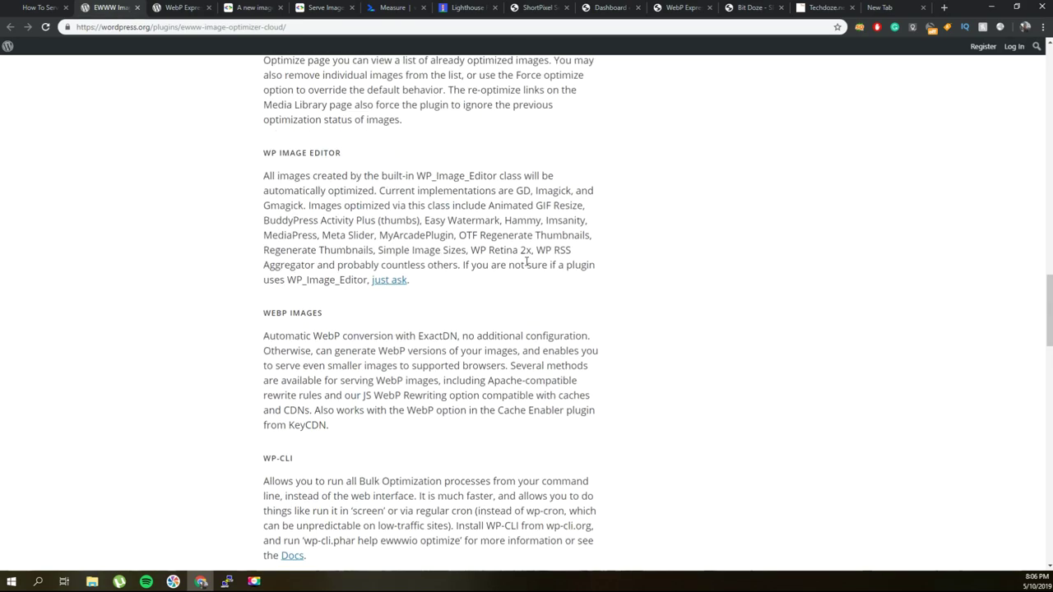
scroll(527, 262, "up", 10)
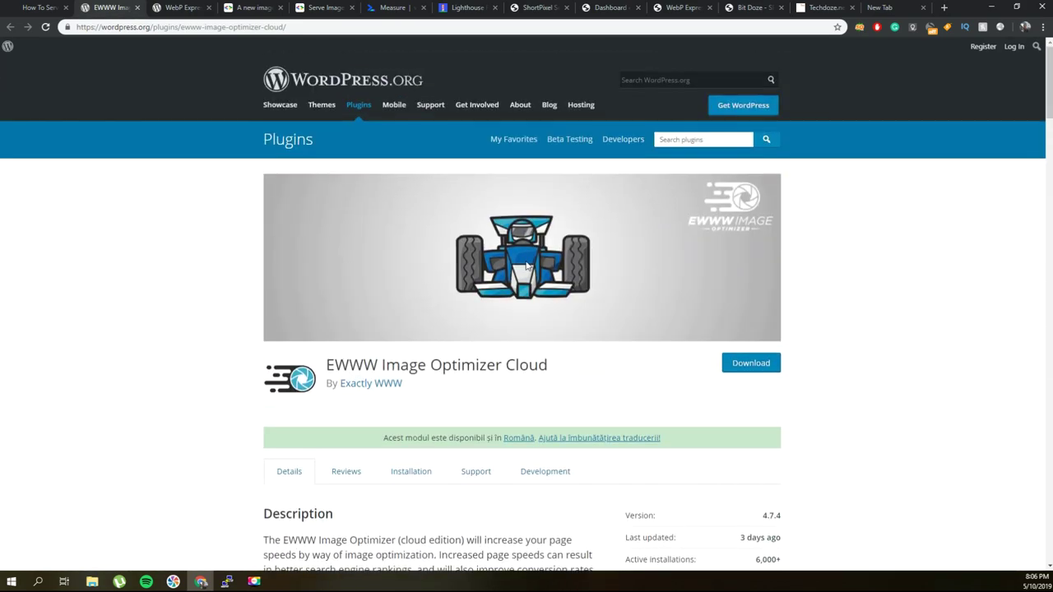
Step: Copy the plugin title and search Google for EWWW Image Optimizer Cloud in the blank new tab
triple_click(416, 364)
right_click(415, 365)
left_click(609, 371)
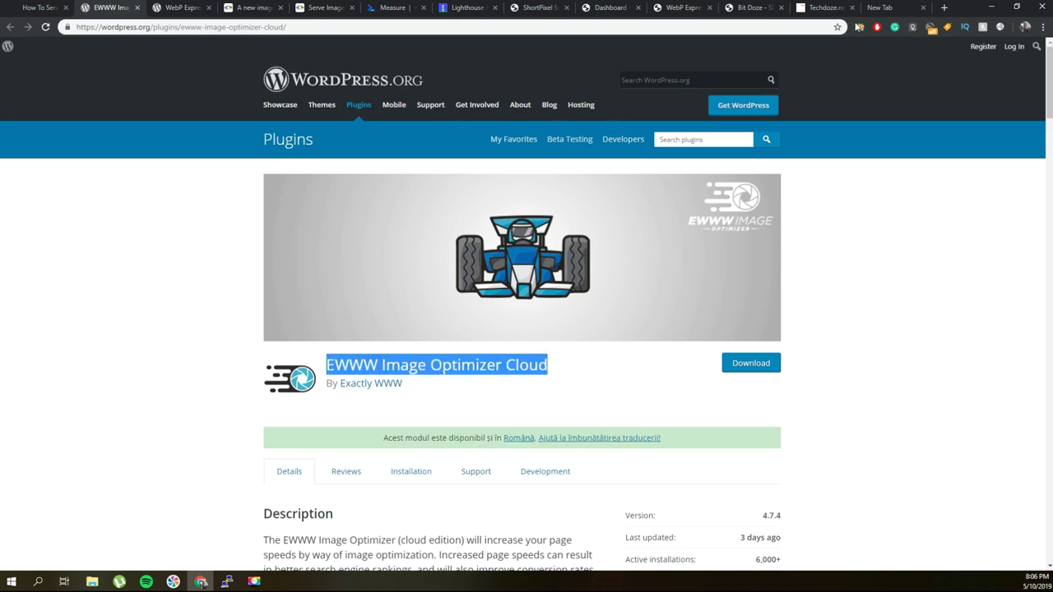
left_click(862, 8)
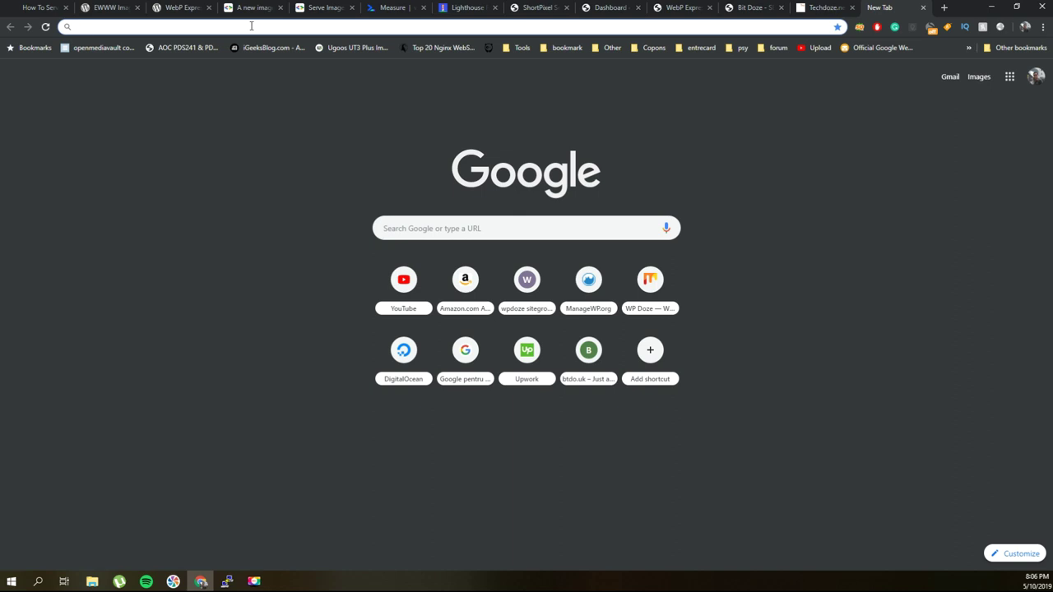
key("ctrl+v")
key("Return")
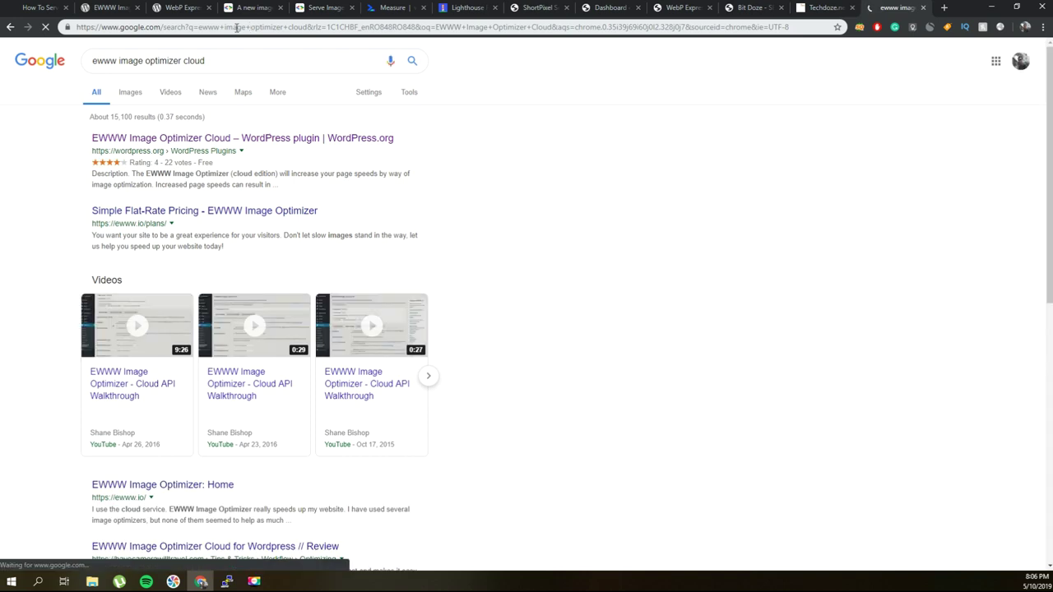
Step: Open the Simple Flat-Rate Pricing result and examine the EWWW plans, highlighting the Compression API Subscription's per-image price
scroll(355, 150, "down", 1)
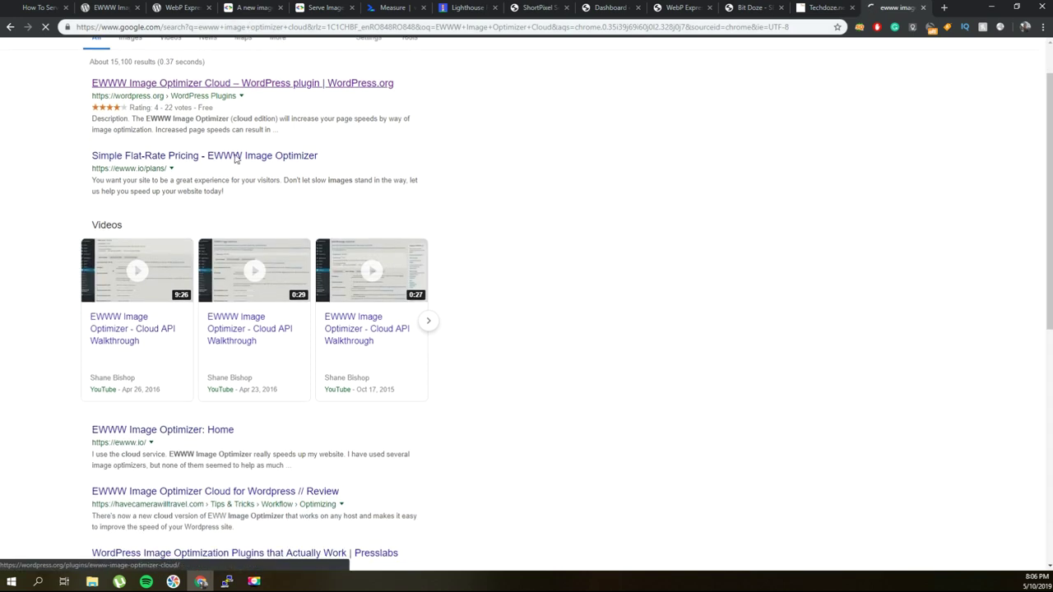
left_click(232, 201)
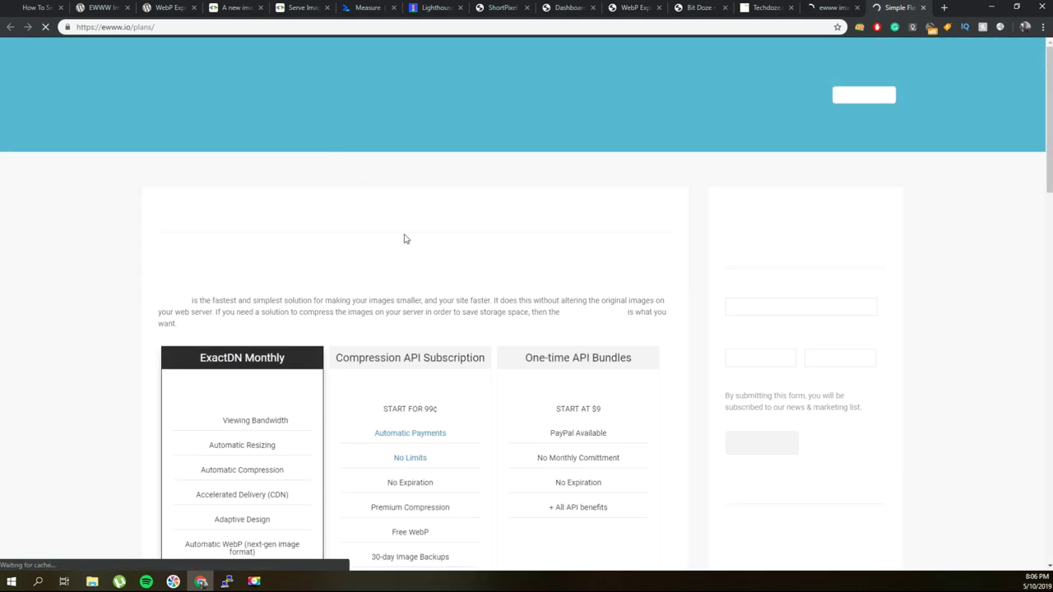
scroll(407, 240, "down", 1)
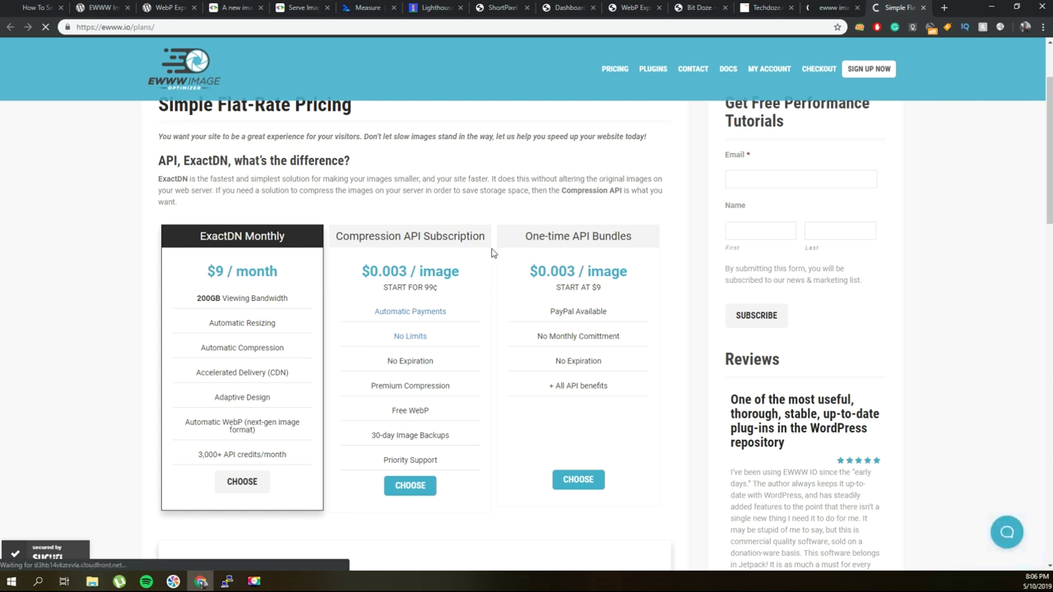
left_click_drag(383, 271, 405, 271)
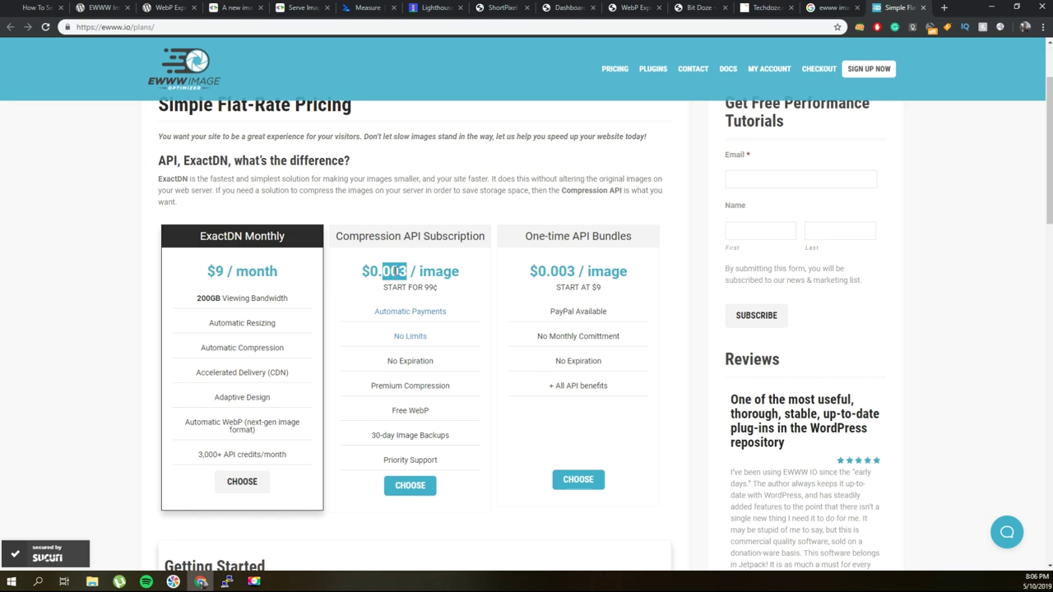
scroll(395, 273, "down", 2)
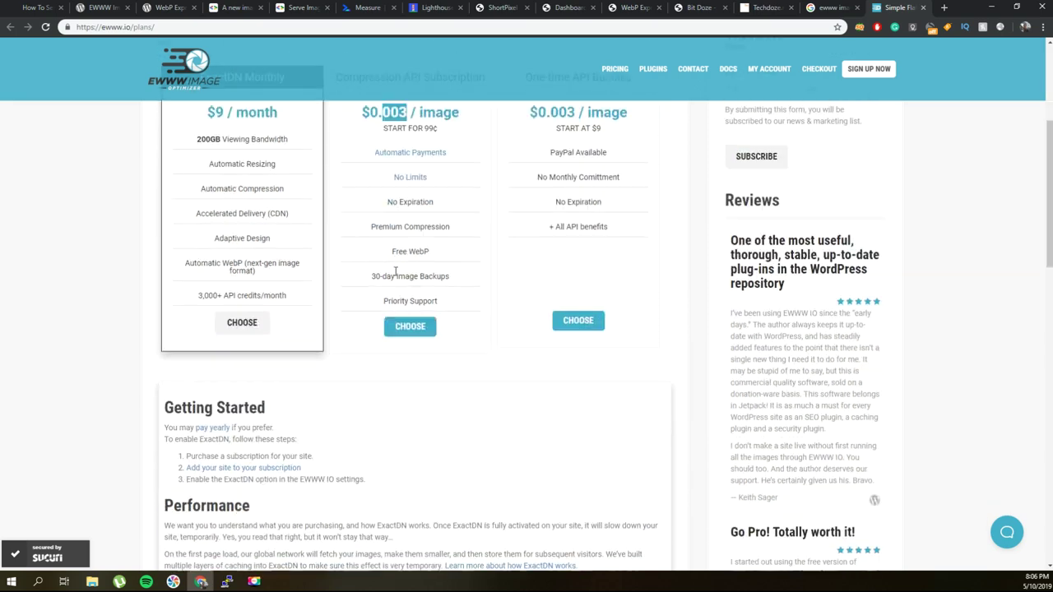
scroll(396, 274, "up", 3)
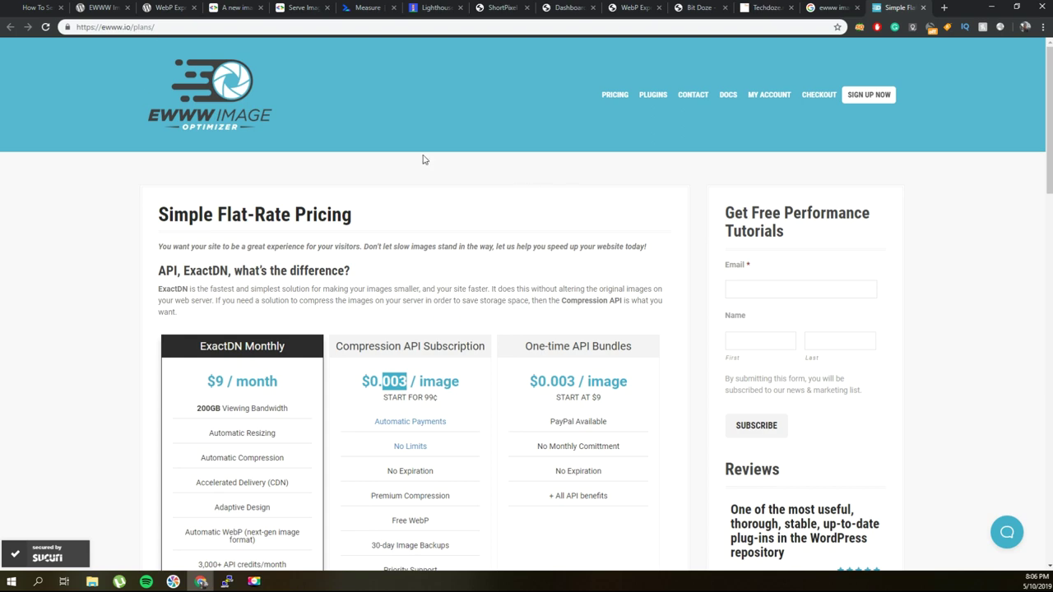
Step: Return to the next-gen images article, open its ShortPixel link in a new tab and switch to that page
left_click(42, 8)
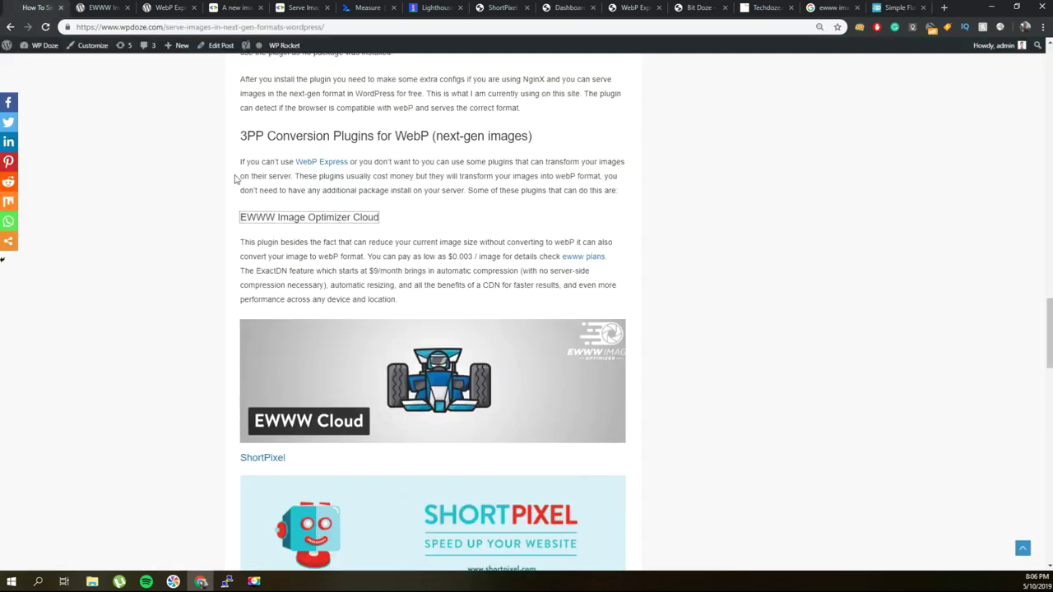
scroll(298, 218, "down", 3)
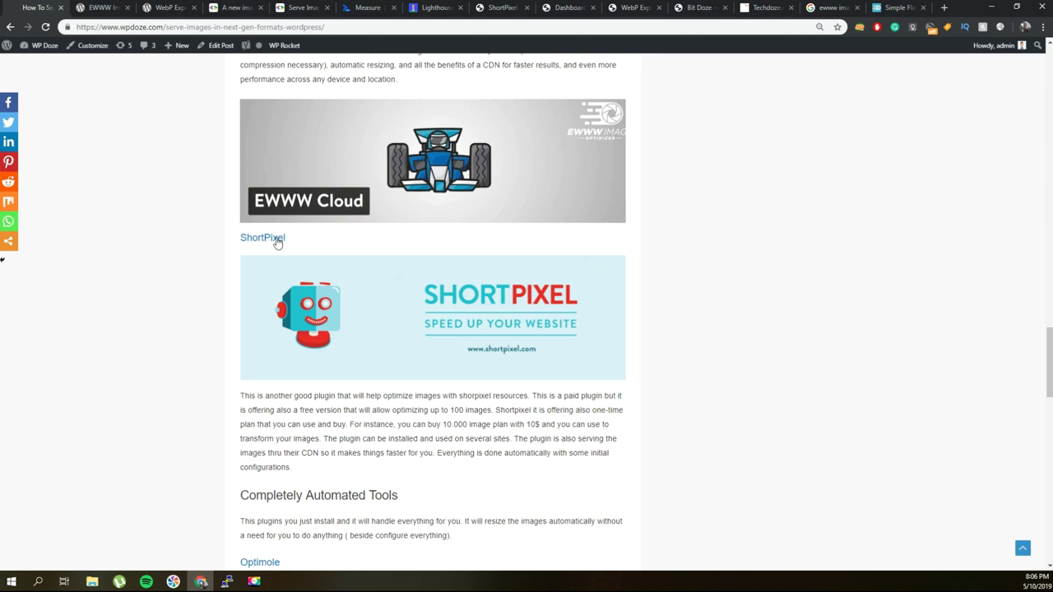
scroll(275, 244, "down", 1)
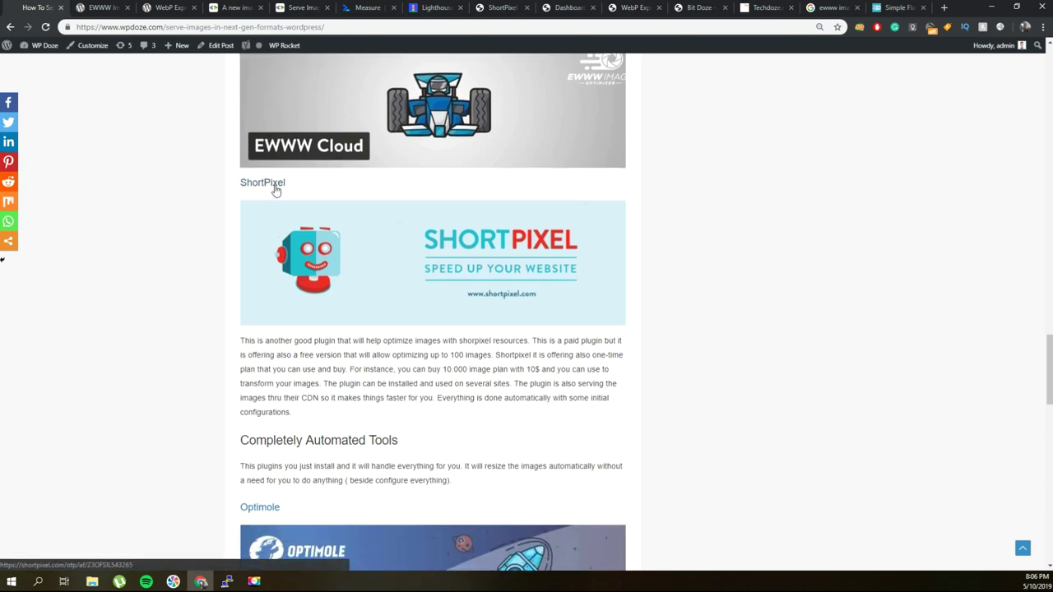
right_click(276, 187)
left_click(288, 195)
scroll(280, 185, "down", 2)
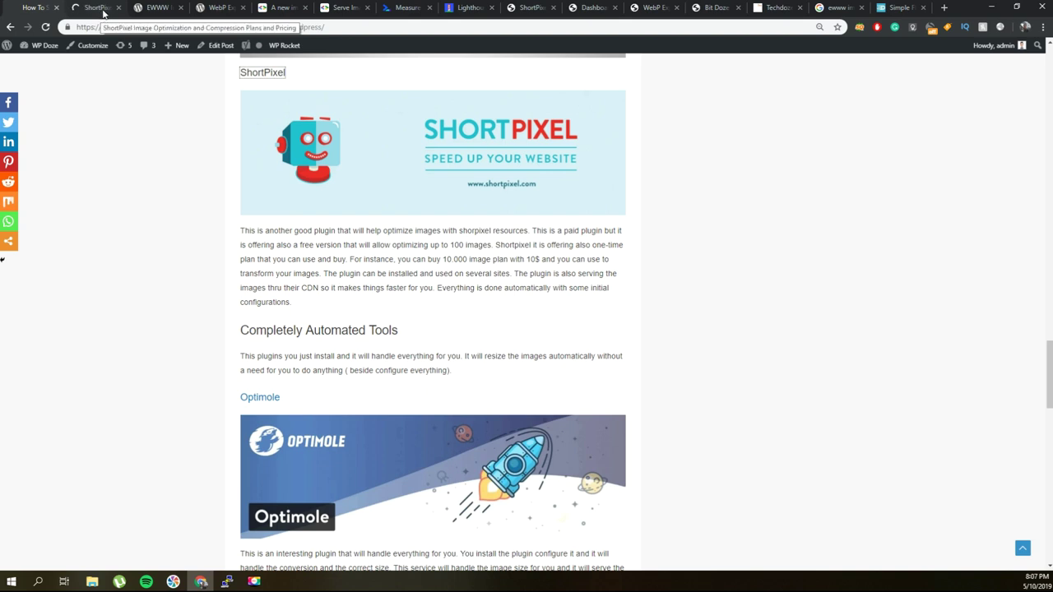
left_click(102, 13)
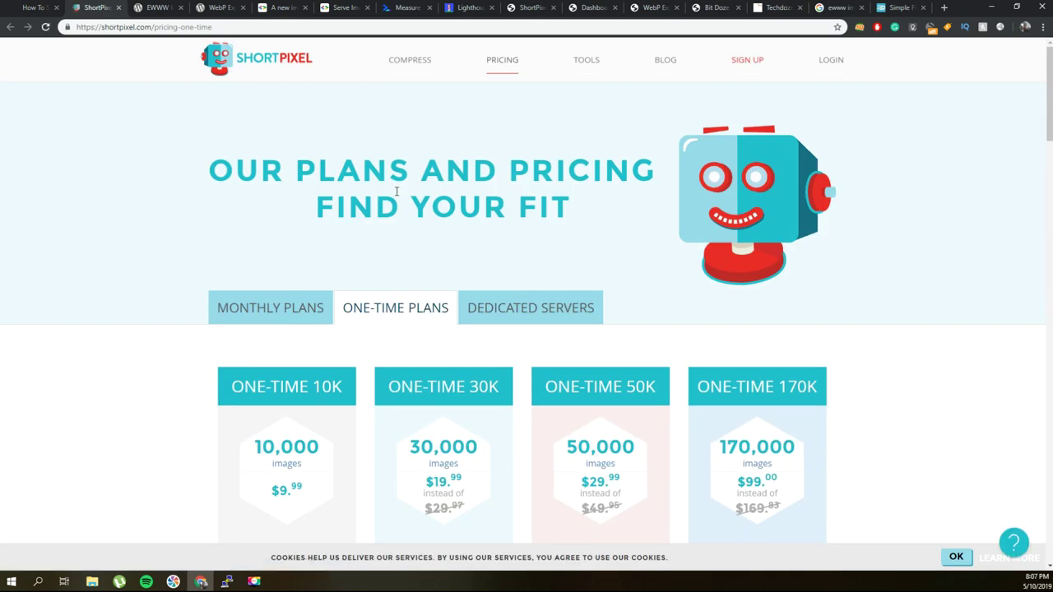
Step: Show ShortPixel's monthly plans and compare the Free, Short, Large and XXL options
scroll(394, 197, "down", 2)
left_click(290, 198)
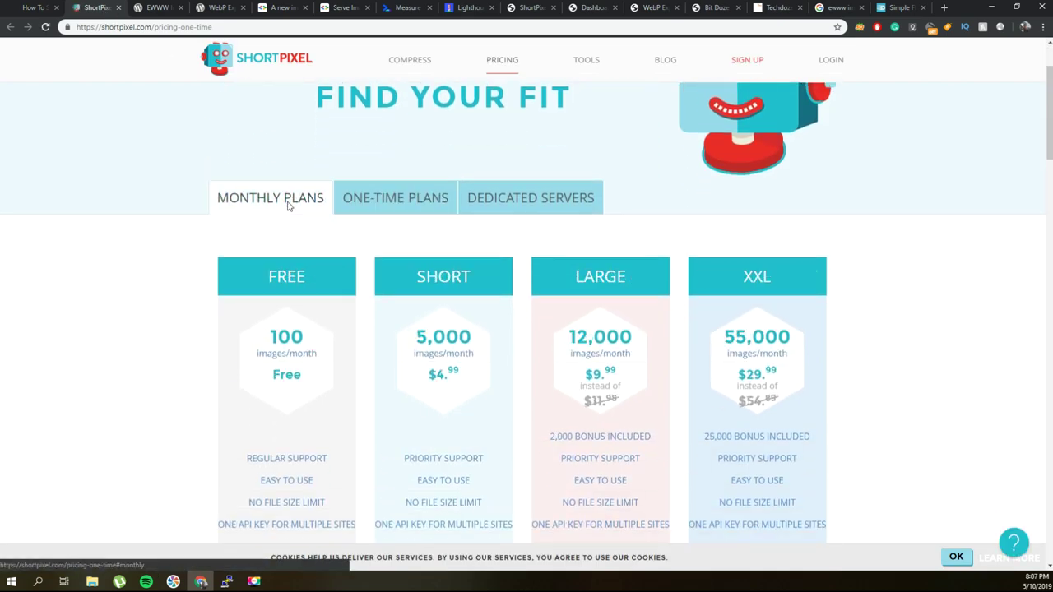
scroll(313, 179, "down", 1)
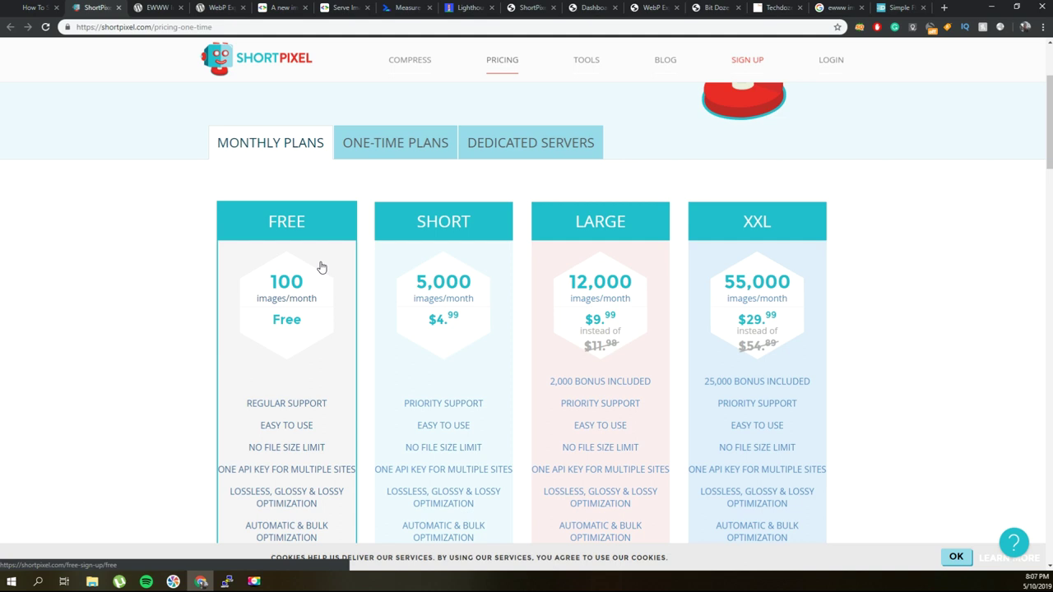
scroll(300, 299, "down", 2)
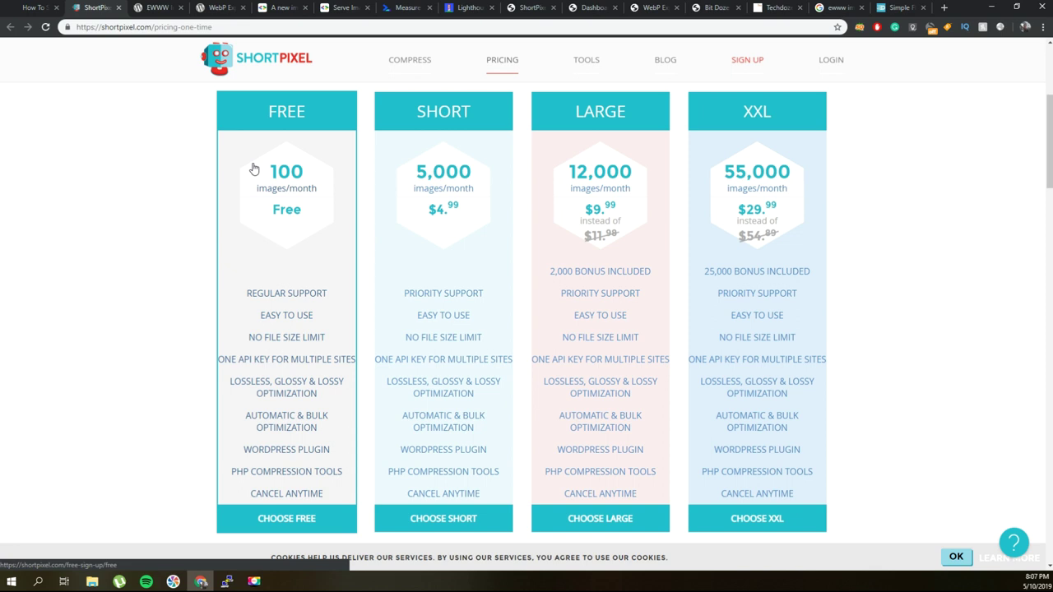
scroll(337, 174, "down", 1)
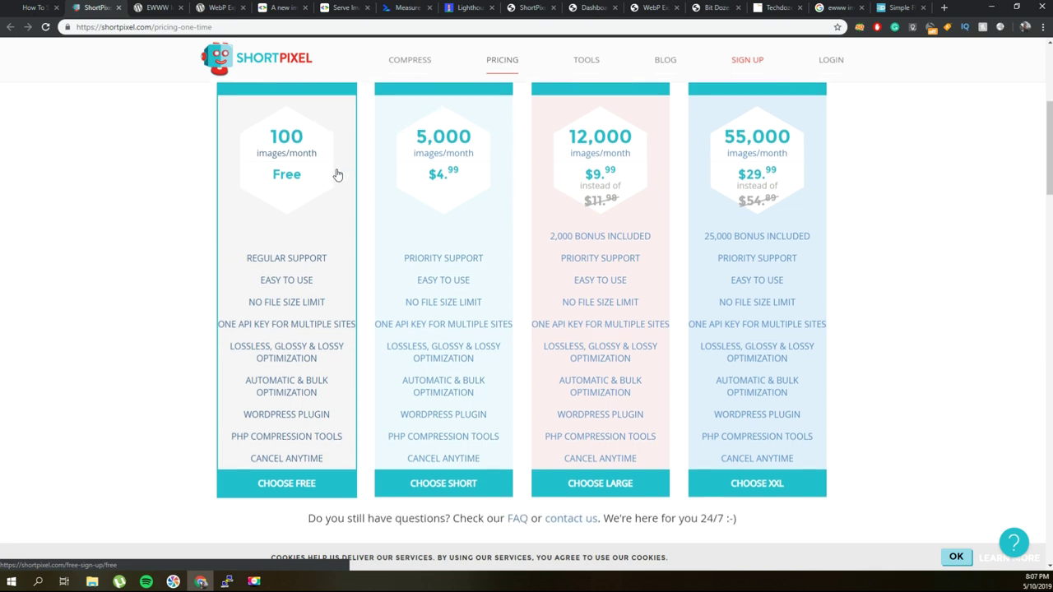
scroll(336, 174, "up", 3)
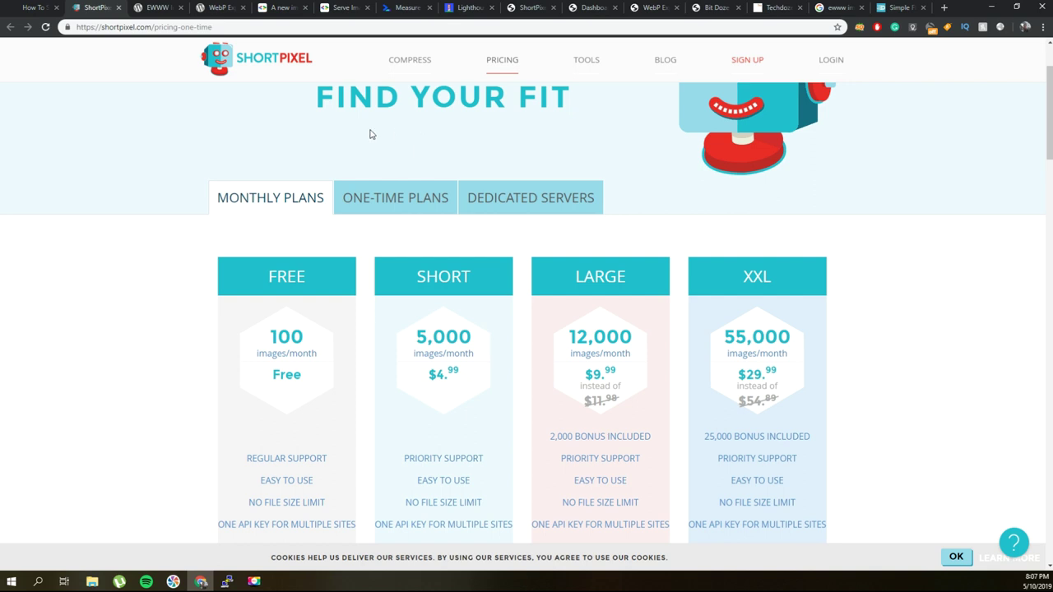
Step: Show ShortPixel's one-time plans and compare the 10K, 30K, 50K and 170K options
scroll(370, 136, "down", 1)
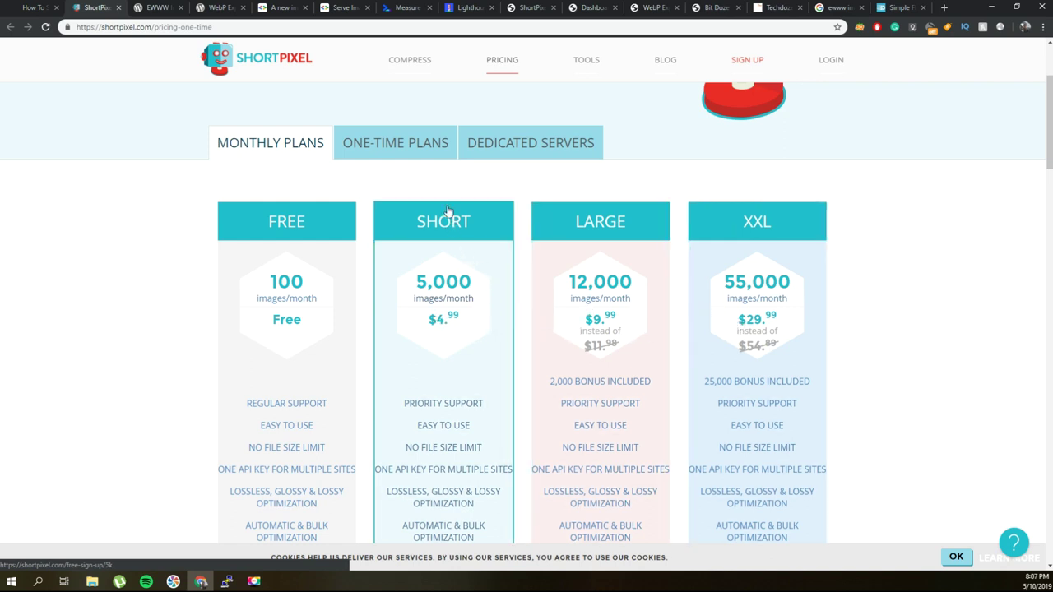
left_click(395, 156)
scroll(394, 156, "down", 2)
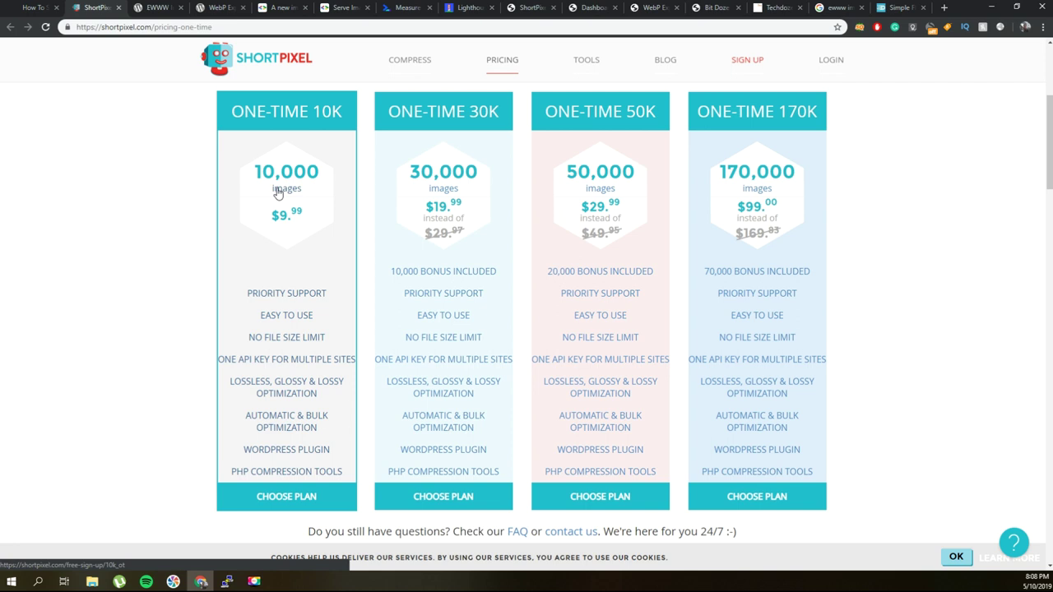
Step: Switch to the Bit Doze site and inspect the HTML code of the latest post's featured image for its WebP and ShortPixel CDN sources
left_click(715, 8)
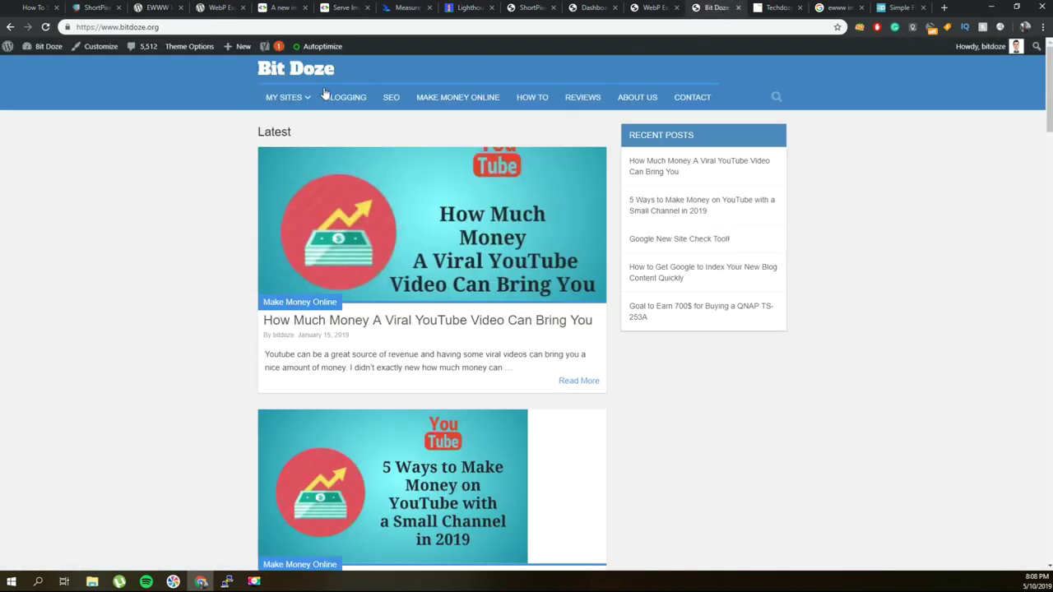
scroll(345, 116, "down", 1)
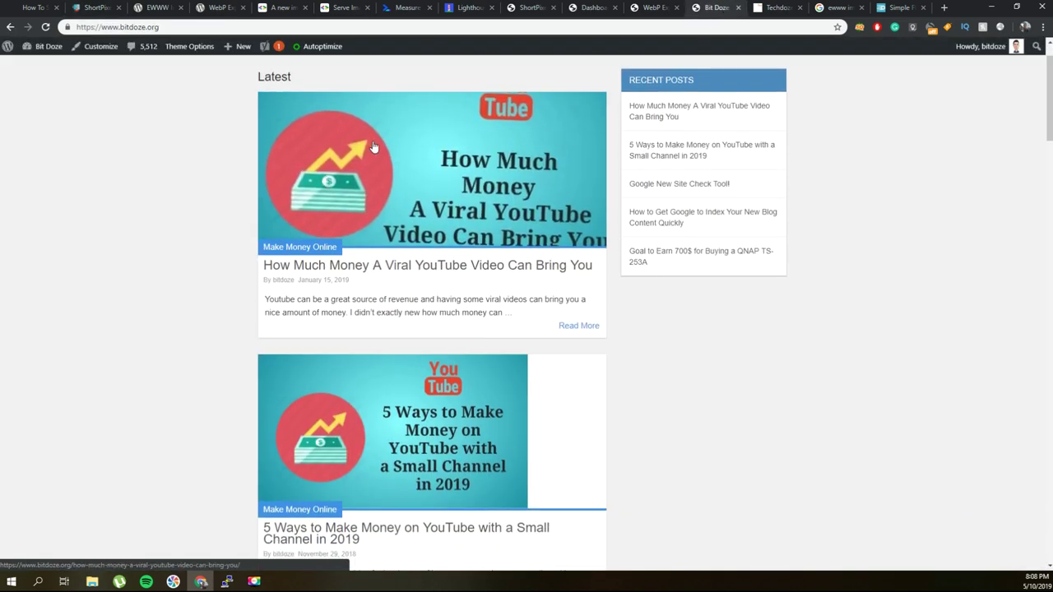
right_click(416, 138)
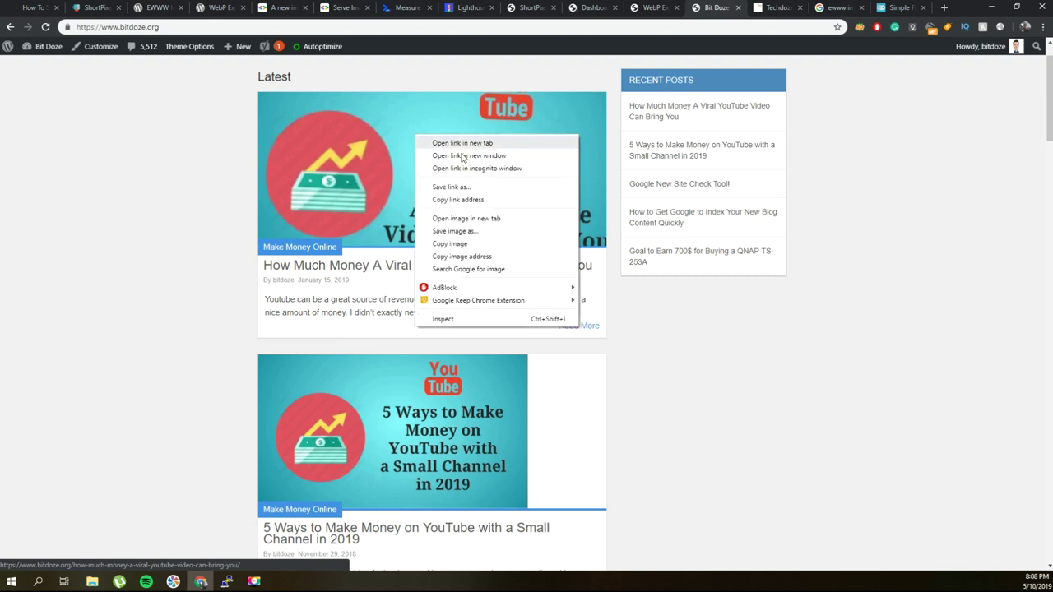
left_click(484, 318)
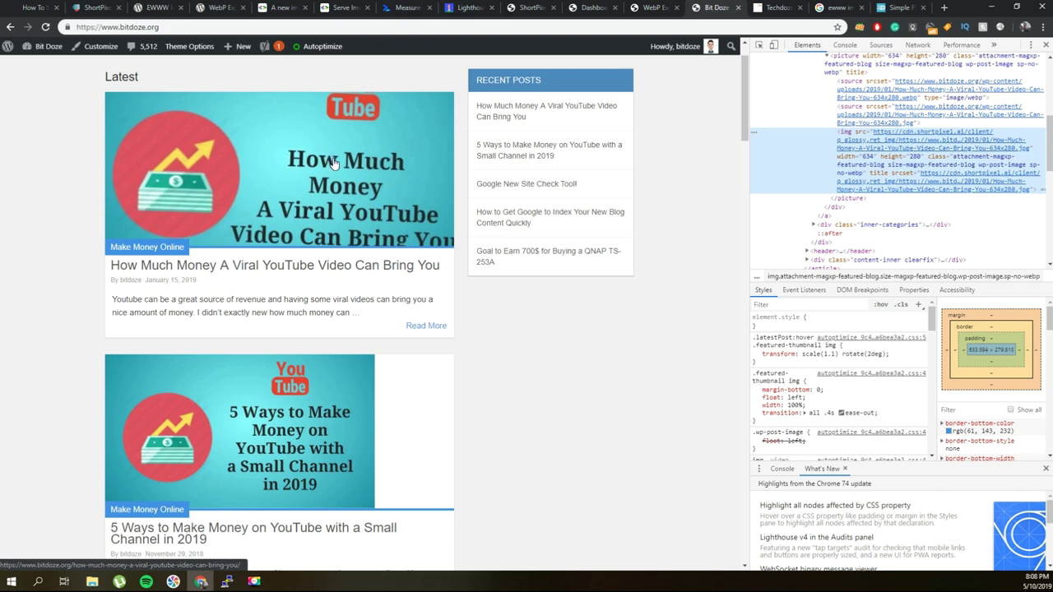
scroll(332, 161, "up", 1)
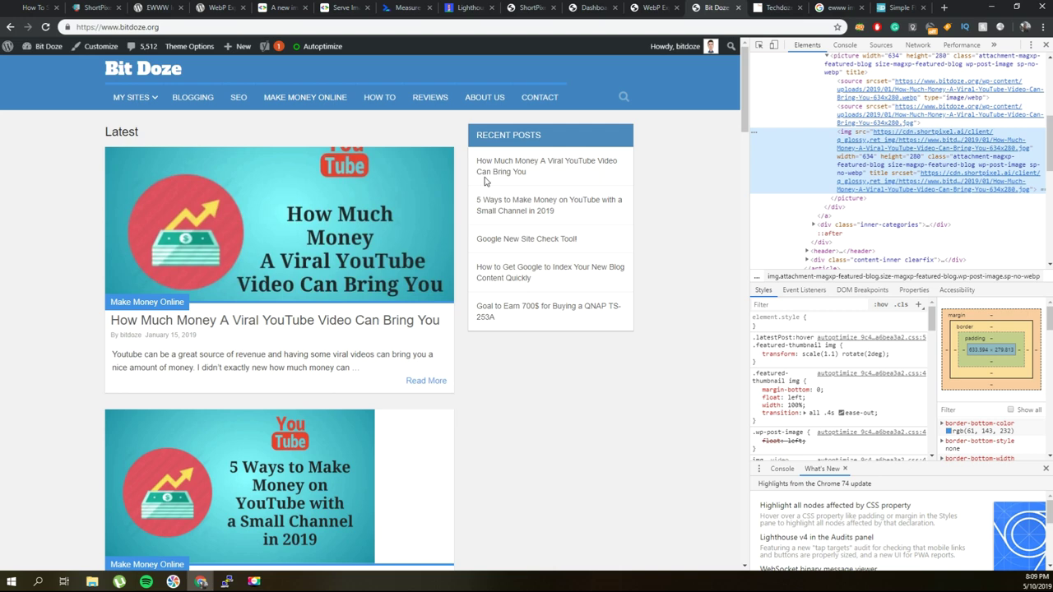
scroll(395, 165, "down", 1)
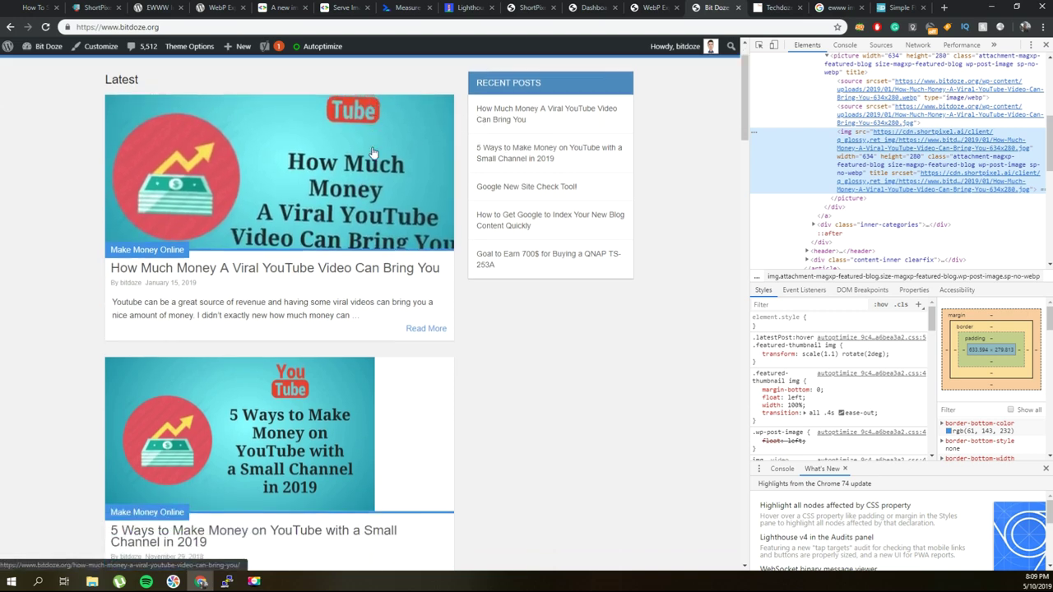
scroll(372, 153, "up", 1)
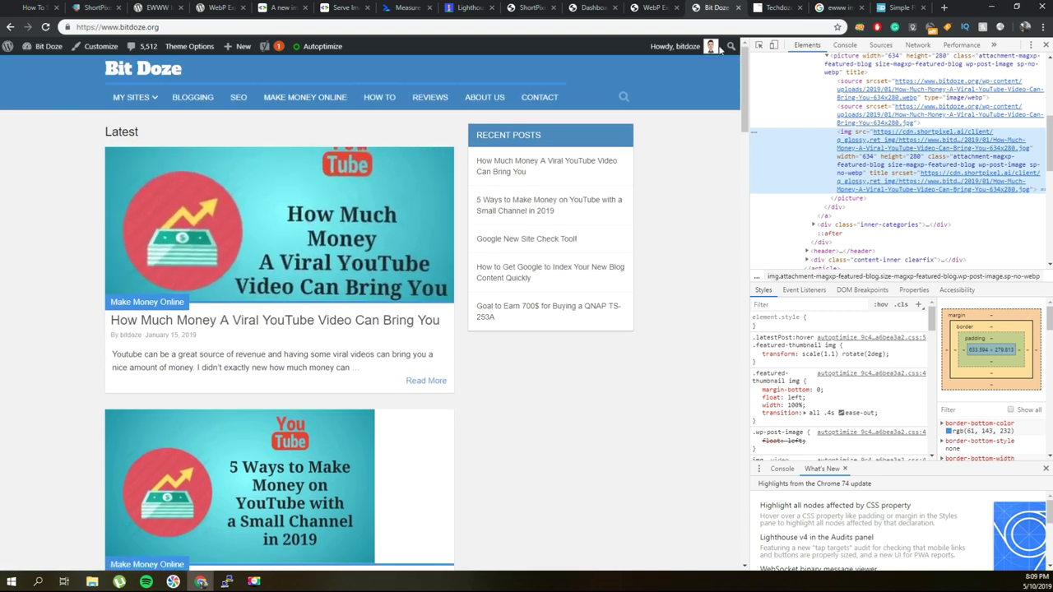
Step: Find the open ShortPixel plugin settings page among the tabs and review its General settings, including compression type, thumbnails and image backup
left_click(593, 11)
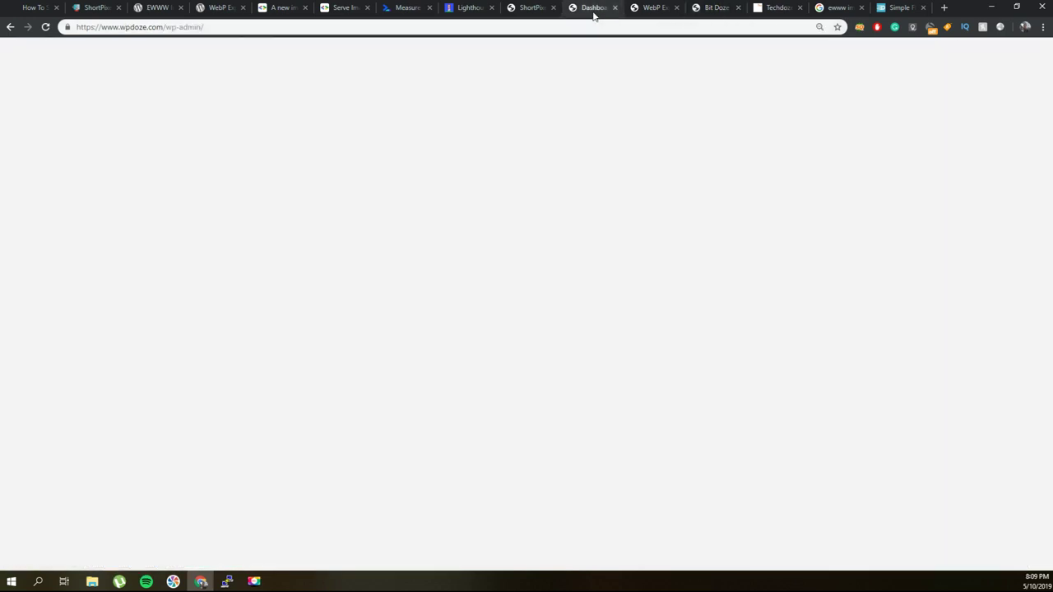
left_click(655, 11)
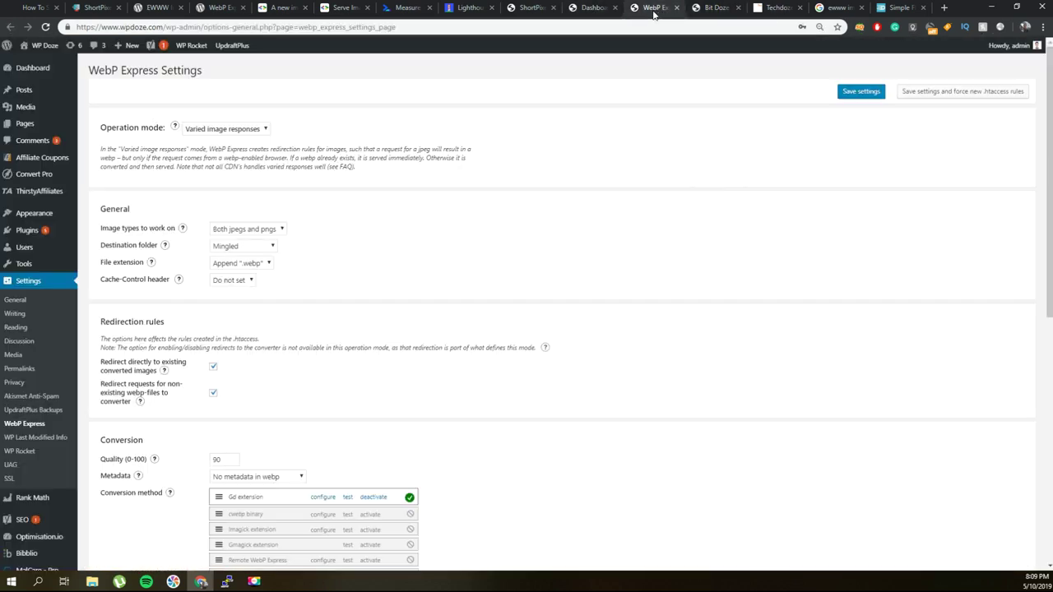
left_click(693, 10)
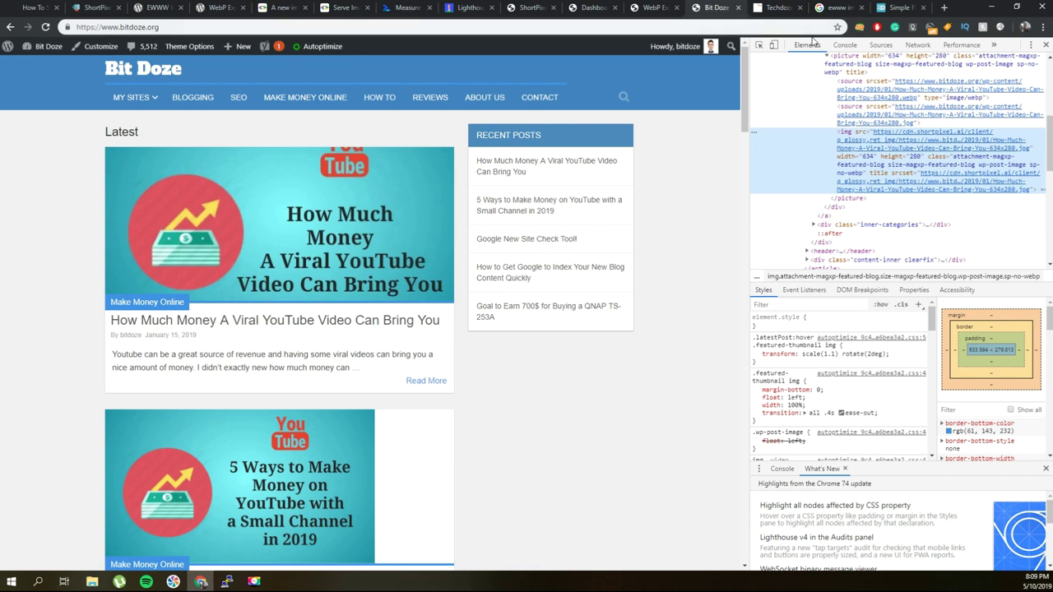
left_click(776, 11)
left_click(531, 8)
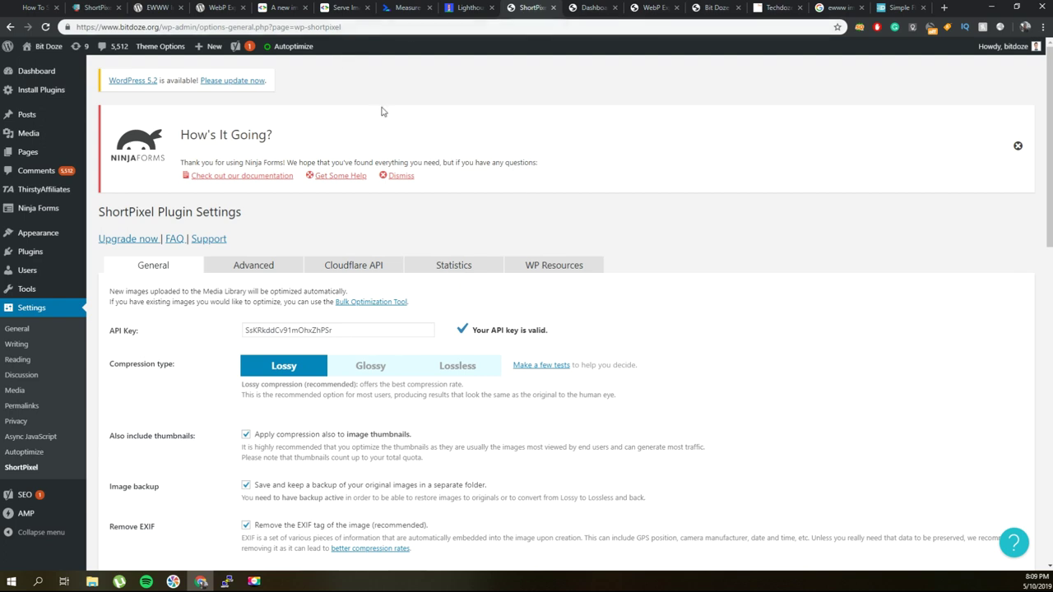
scroll(383, 110, "down", 1)
scroll(247, 99, "down", 1)
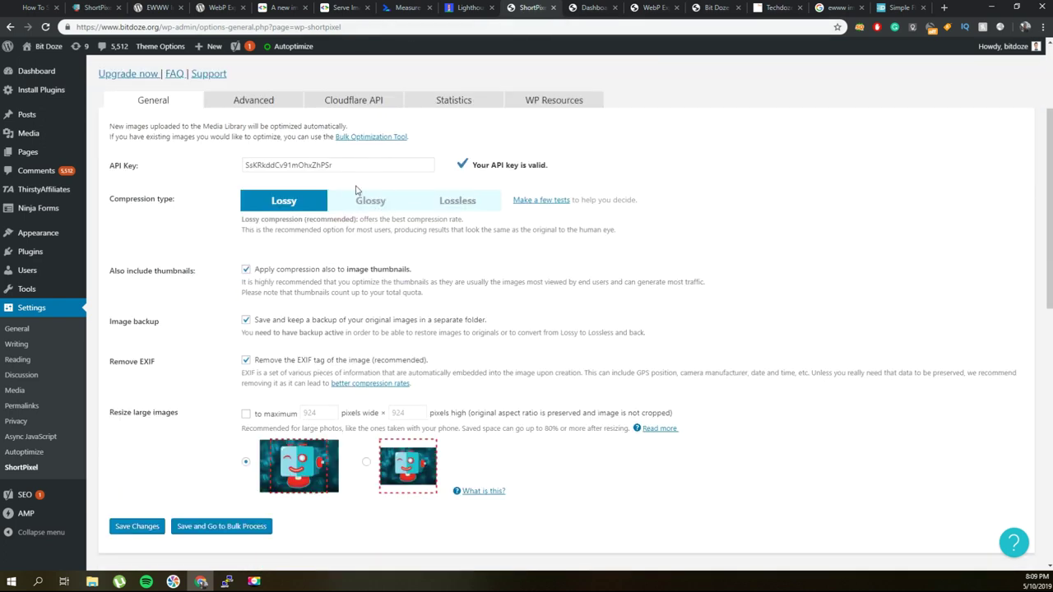
scroll(311, 165, "down", 1)
scroll(311, 164, "up", 1)
scroll(211, 156, "up", 1)
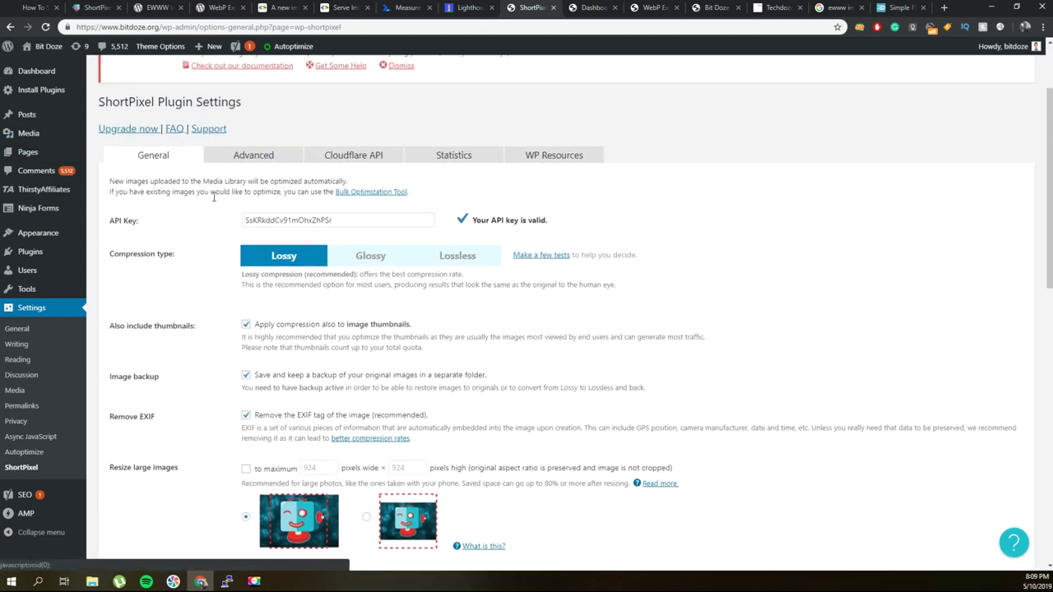
Step: Show the plugin's Advanced settings and examine the PNG conversion, WebP creation and front-end delivery options
left_click(259, 161)
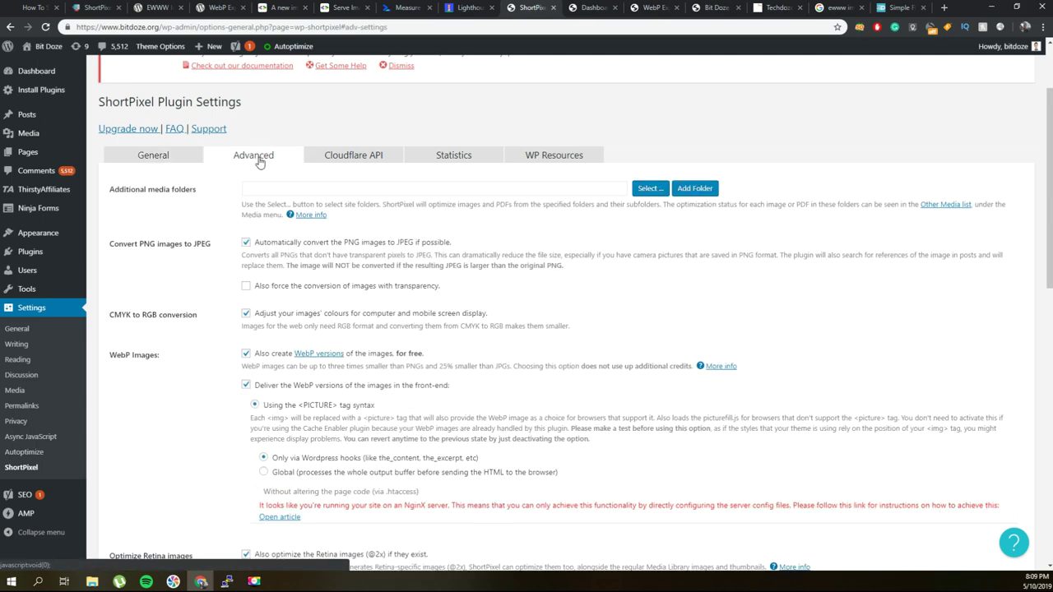
scroll(260, 162, "down", 1)
scroll(260, 158, "down", 1)
scroll(259, 158, "up", 1)
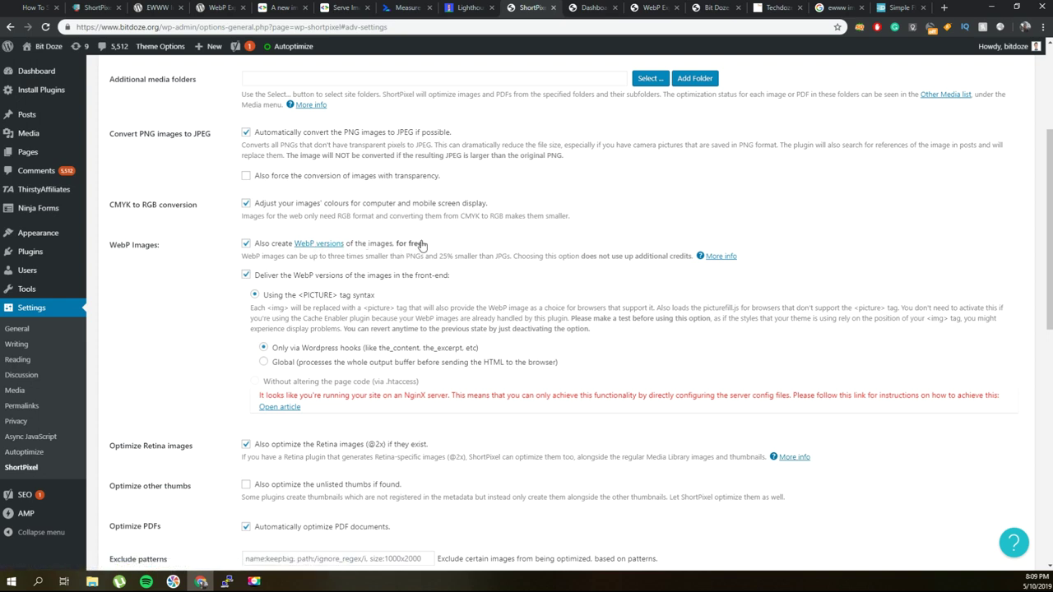
scroll(322, 289, "down", 1)
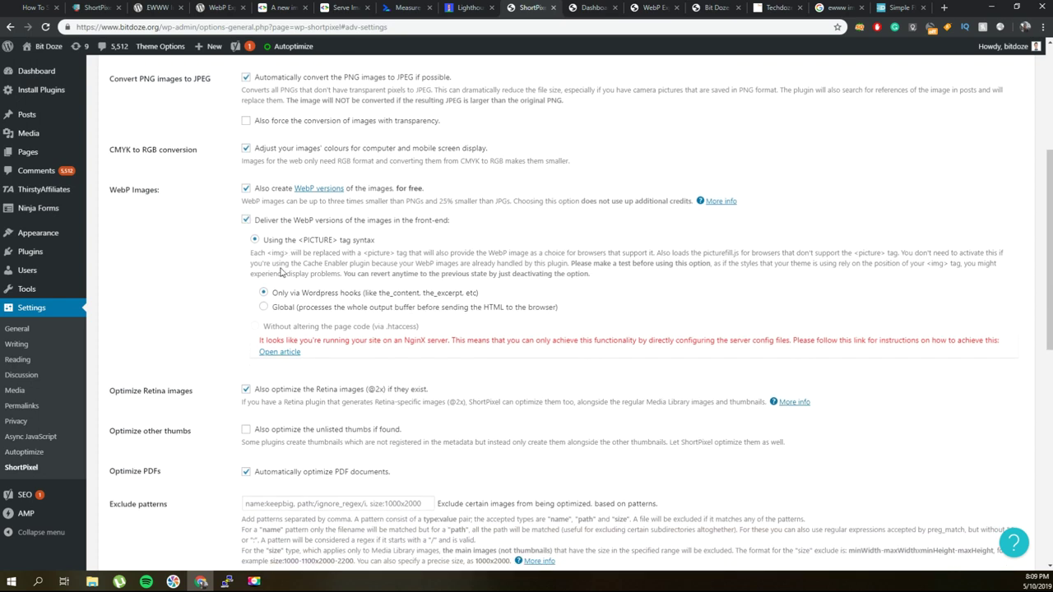
scroll(281, 273, "down", 1)
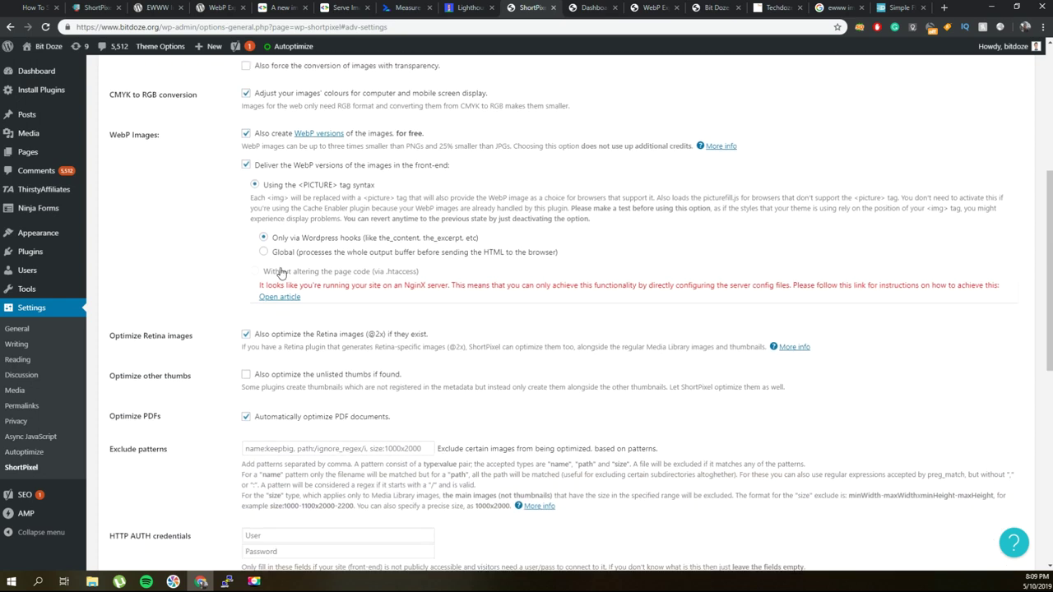
scroll(280, 273, "down", 2)
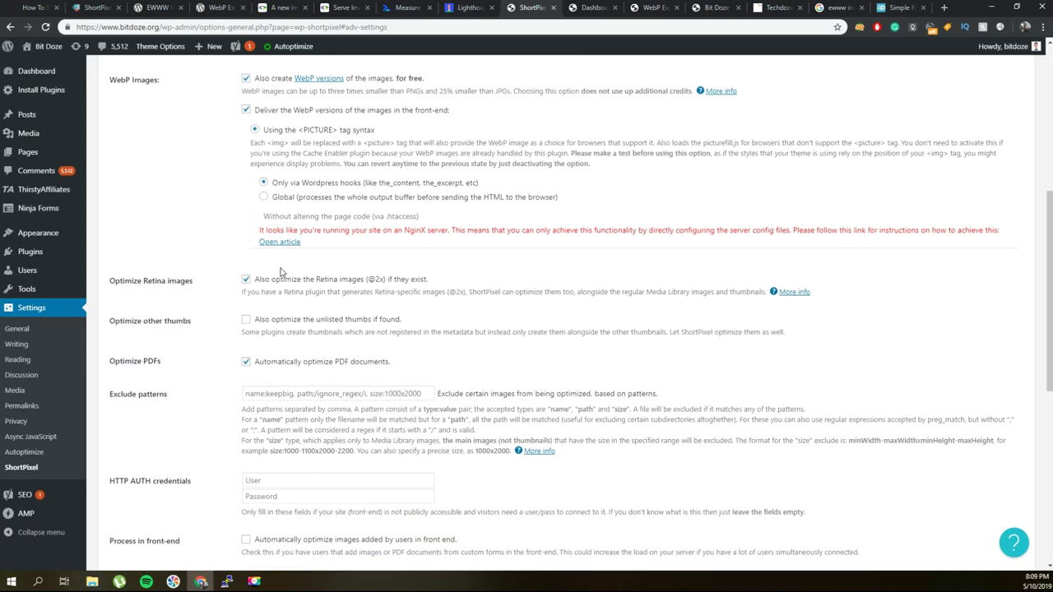
scroll(280, 273, "down", 1)
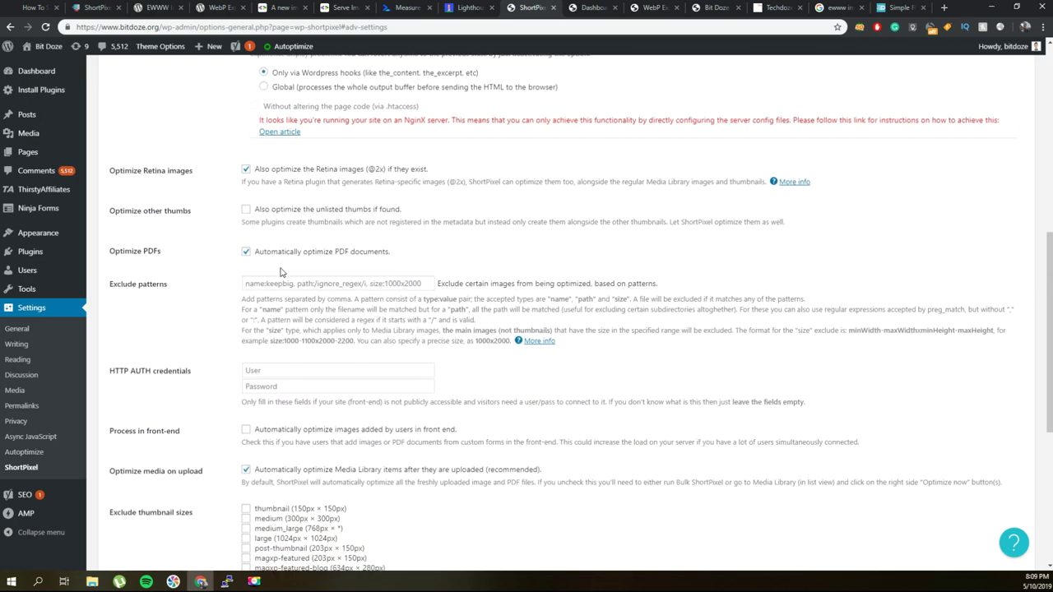
scroll(280, 273, "up", 5)
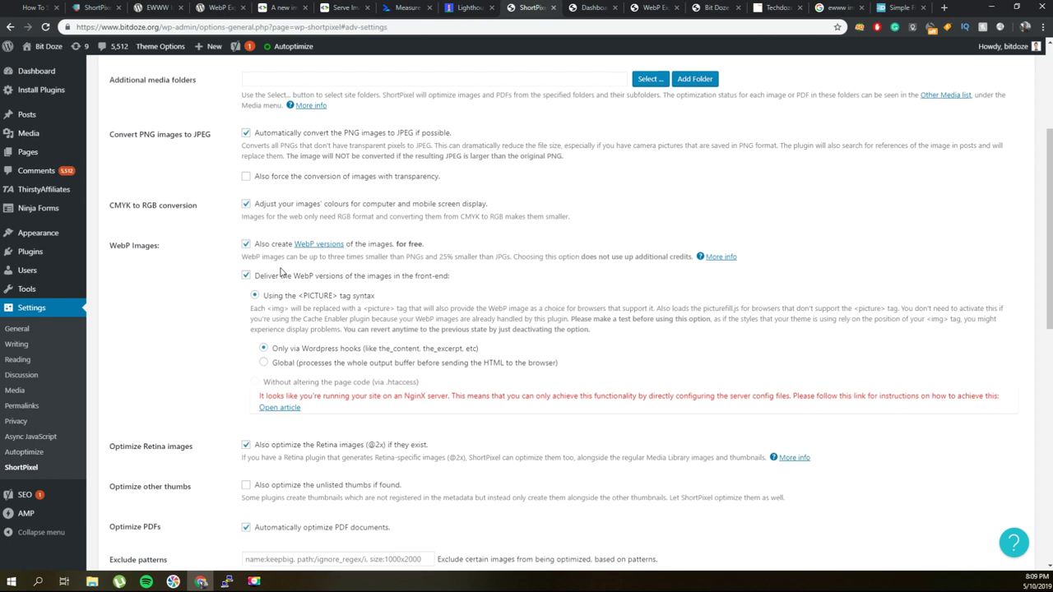
scroll(281, 272, "up", 2)
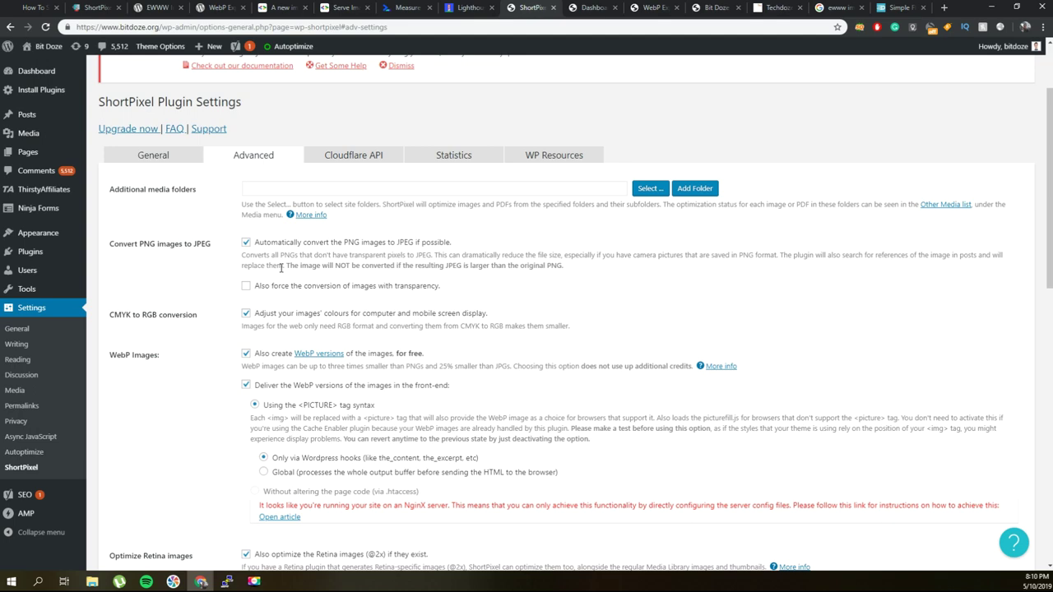
scroll(281, 268, "up", 2)
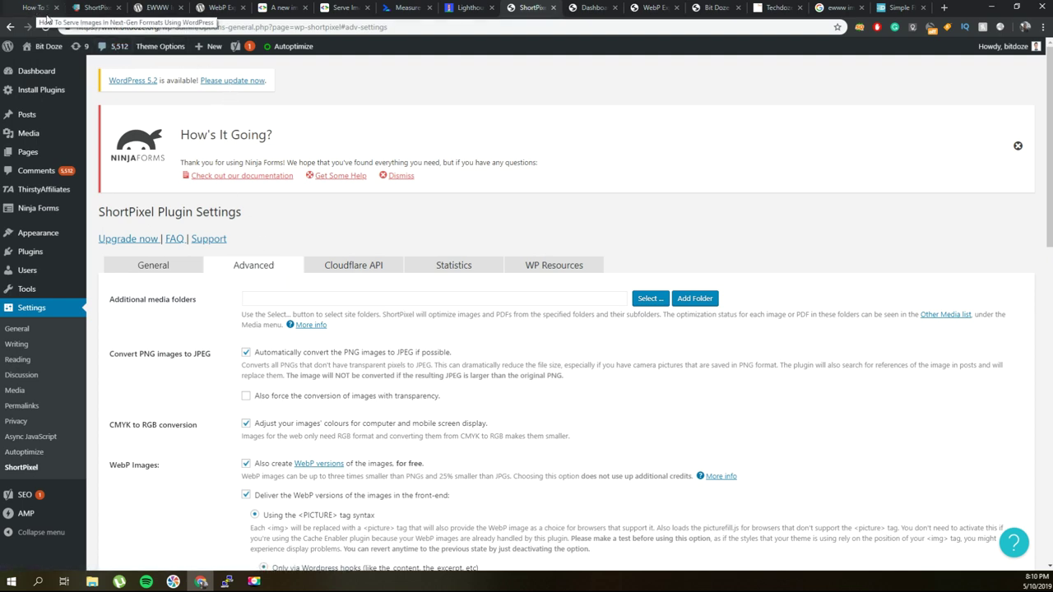
Step: Look through the ShortPixel plugin's Cloudflare API, Statistics and WP Resources sections
left_click(363, 268)
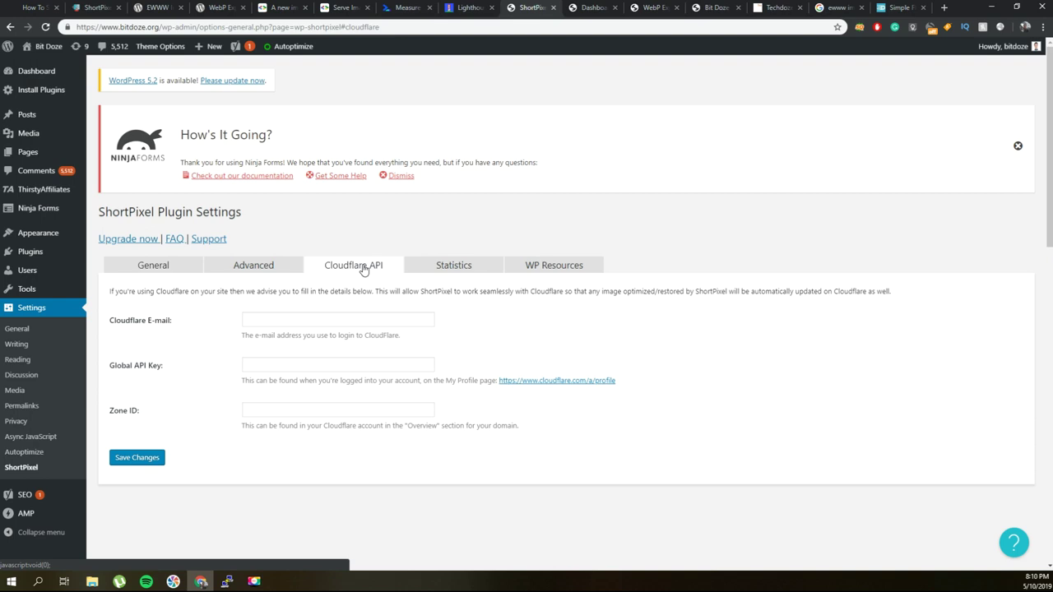
left_click(426, 269)
scroll(329, 252, "down", 2)
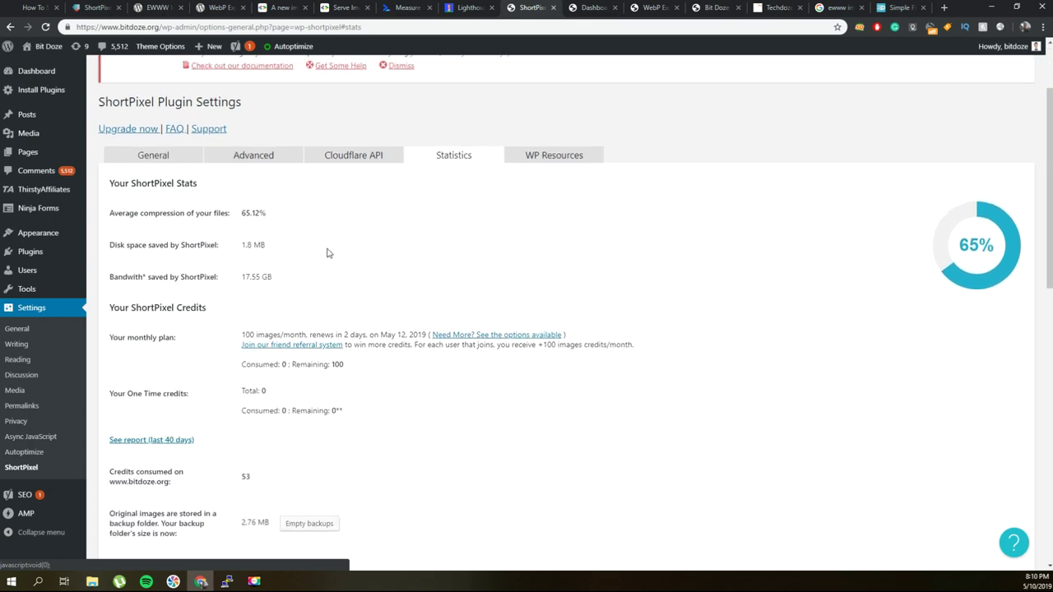
scroll(357, 268, "down", 3)
scroll(359, 270, "up", 5)
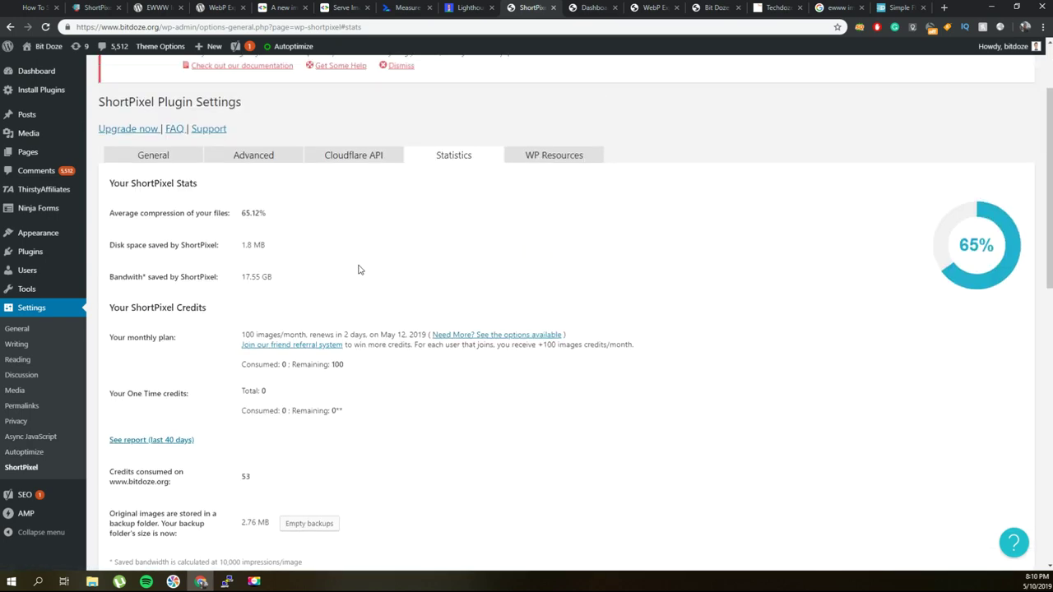
left_click(576, 215)
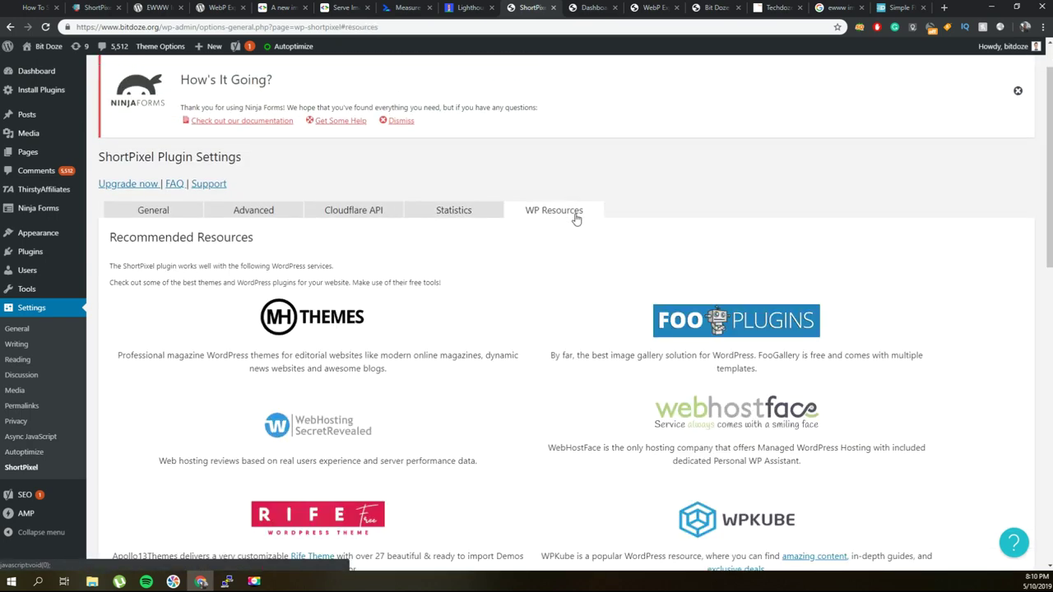
scroll(514, 250, "up", 1)
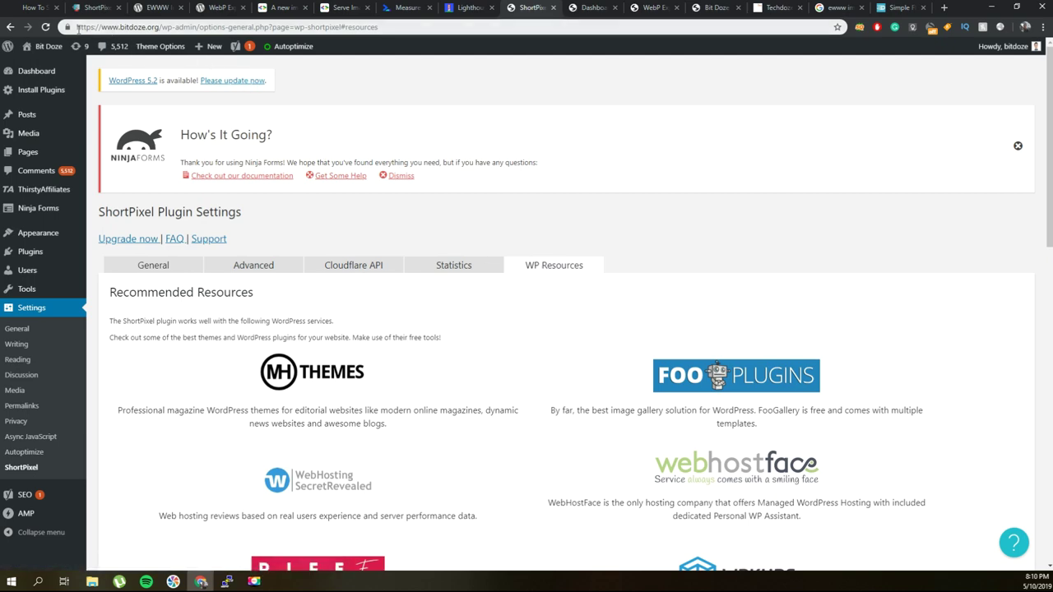
Step: Return to the next-gen images article and read from the ShortPixel description to the Completely Automated Tools section
left_click(33, 7)
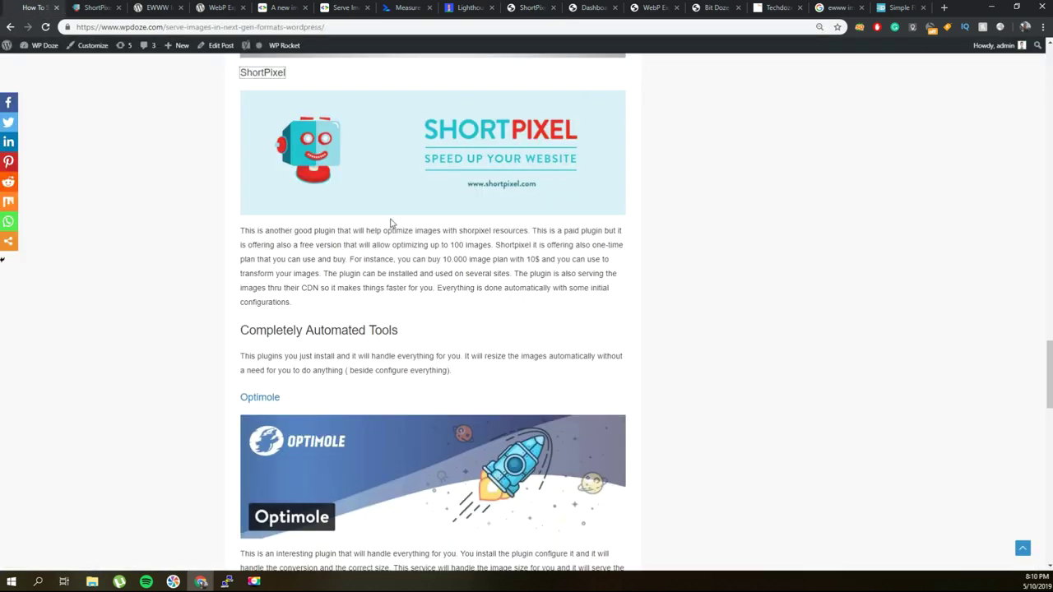
scroll(387, 218, "up", 1)
scroll(387, 218, "down", 1)
scroll(387, 218, "down", 2)
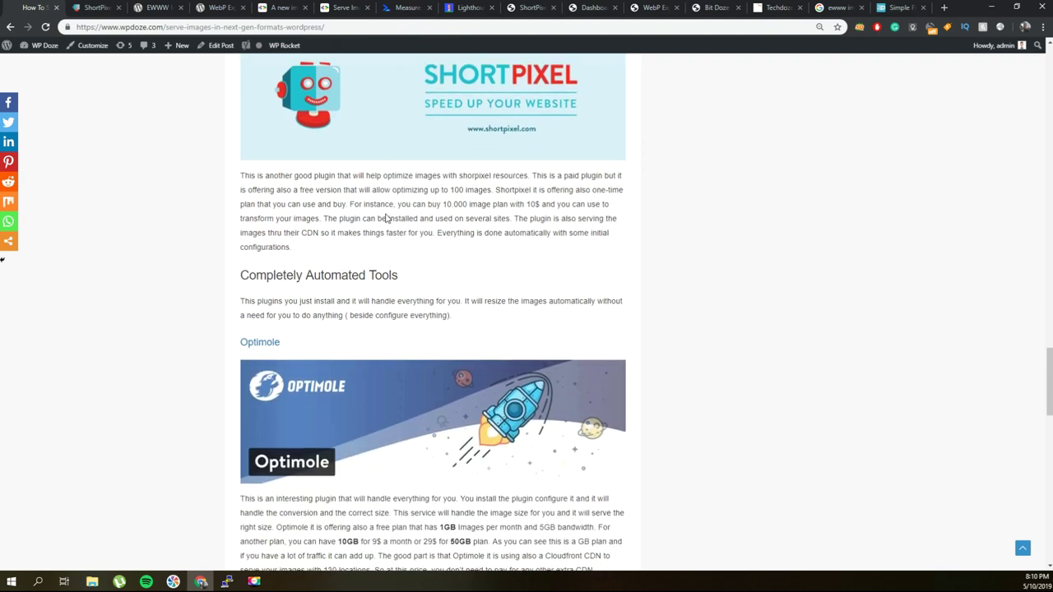
left_click_drag(274, 166, 340, 169)
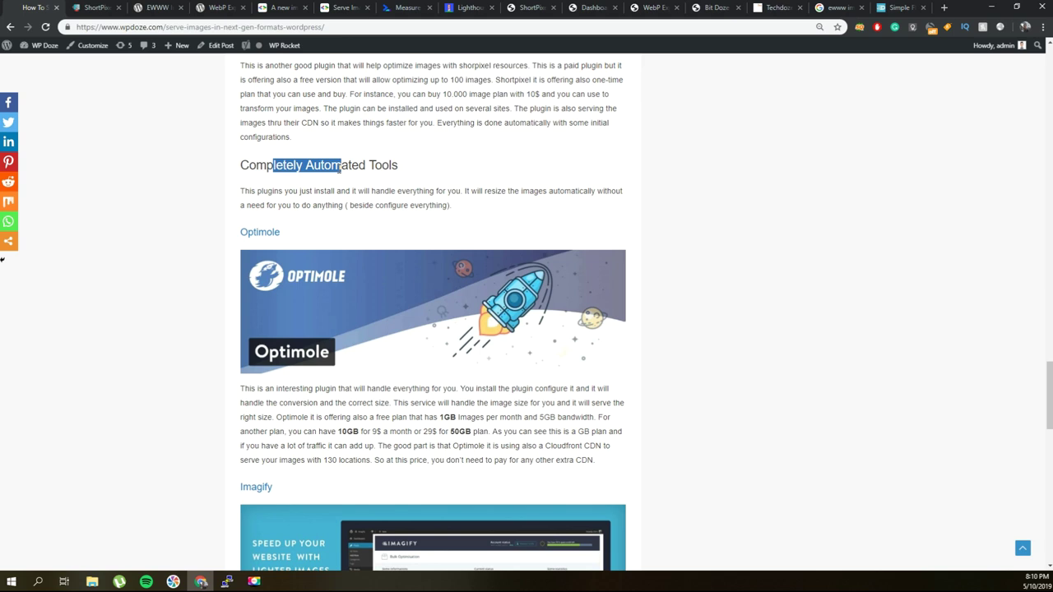
left_click(293, 148)
scroll(374, 157, "down", 2)
scroll(357, 151, "up", 2)
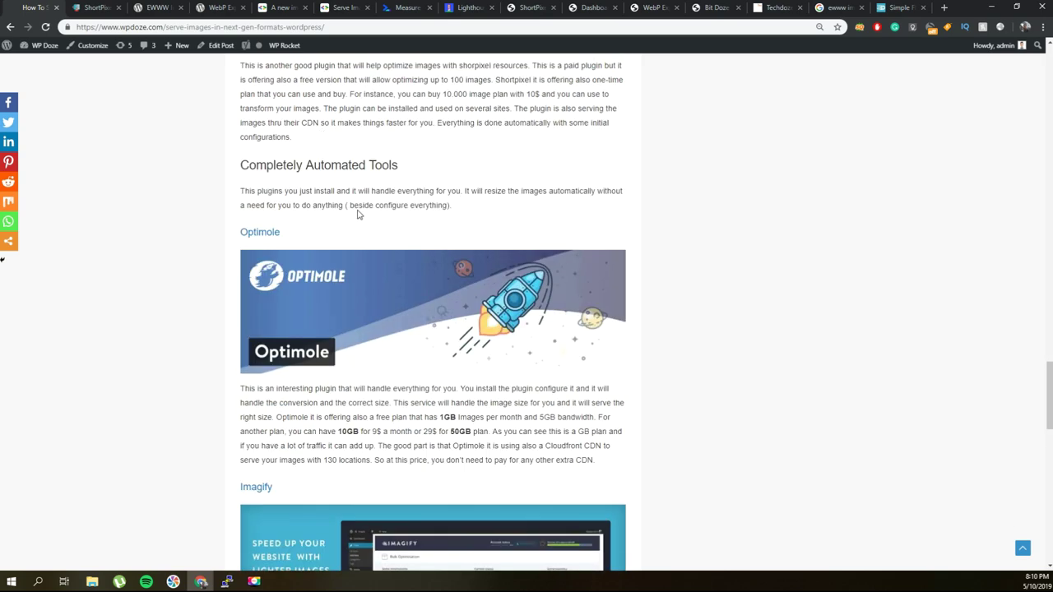
Step: Open the article's Optimole link in a new tab and switch to that page
right_click(260, 238)
left_click(273, 244)
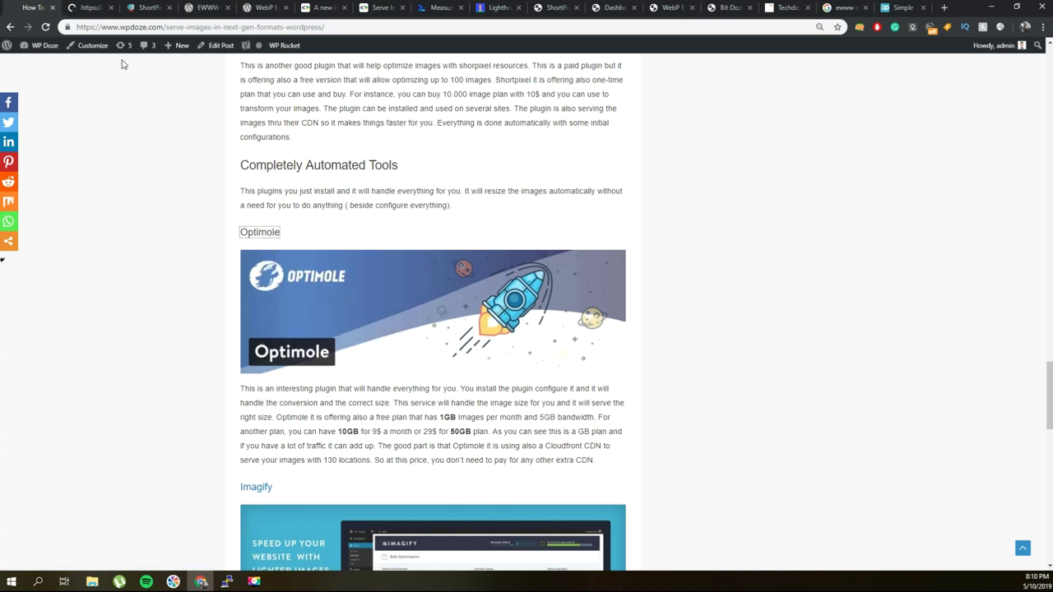
left_click(87, 10)
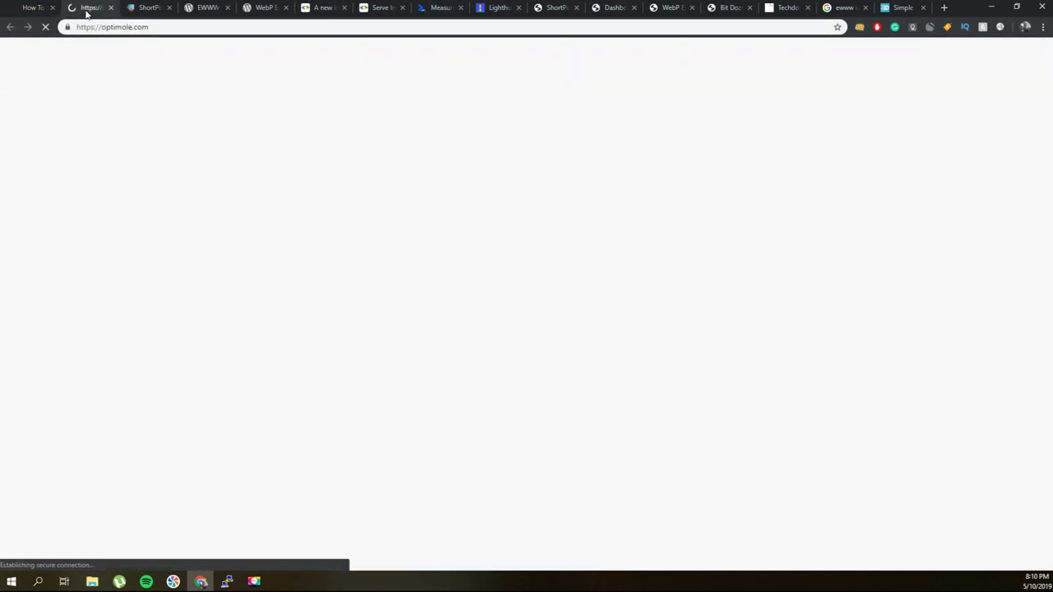
Step: Review the Optimole section of the next-gen images article and the Why Use Optimole overview on the Optimole home page
left_click(34, 9)
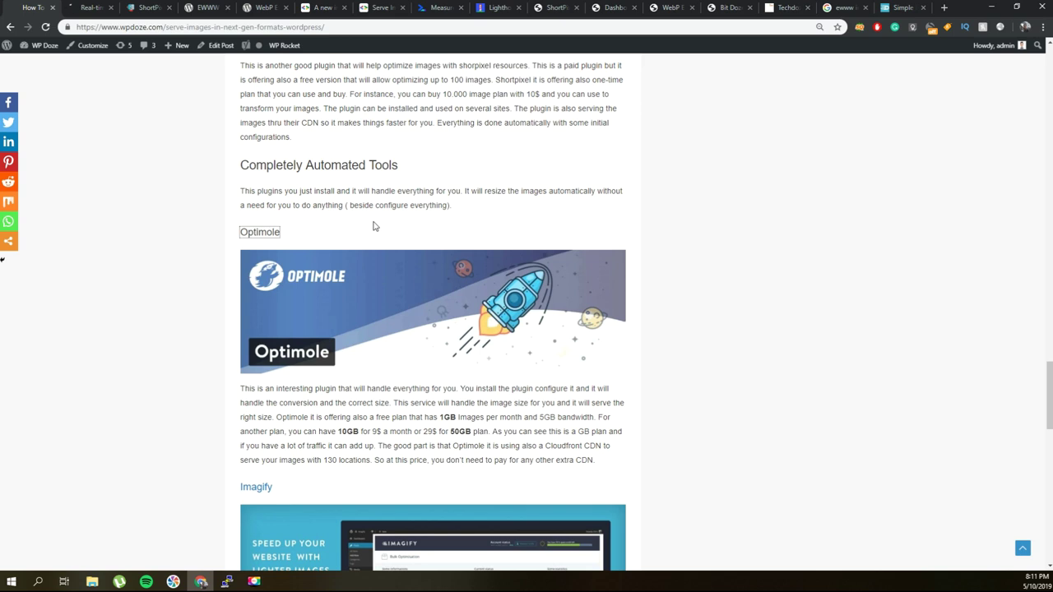
scroll(313, 224, "up", 2)
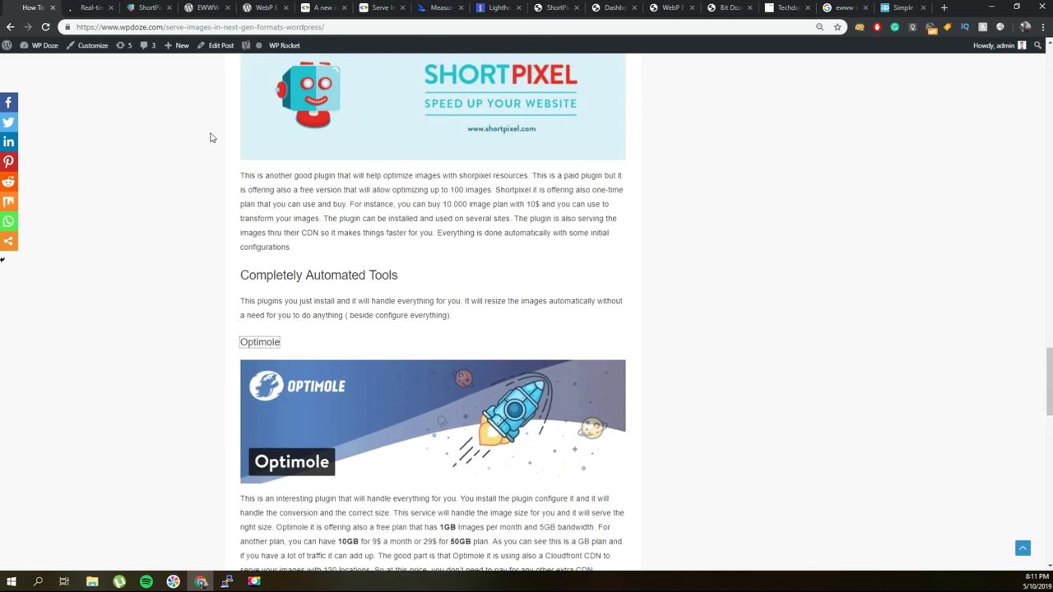
left_click(88, 11)
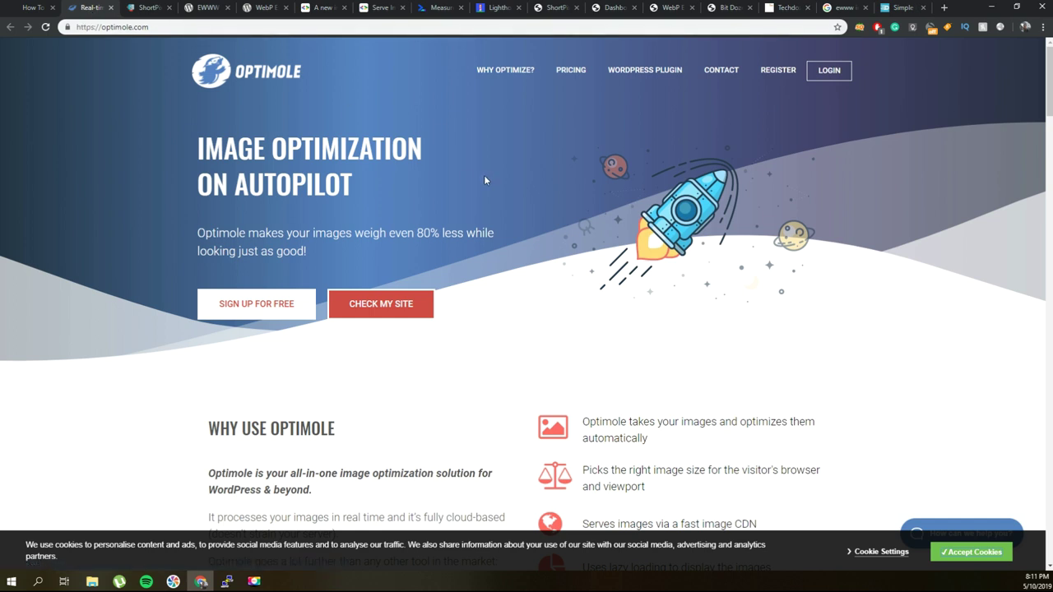
scroll(484, 174, "down", 1)
scroll(486, 181, "down", 3)
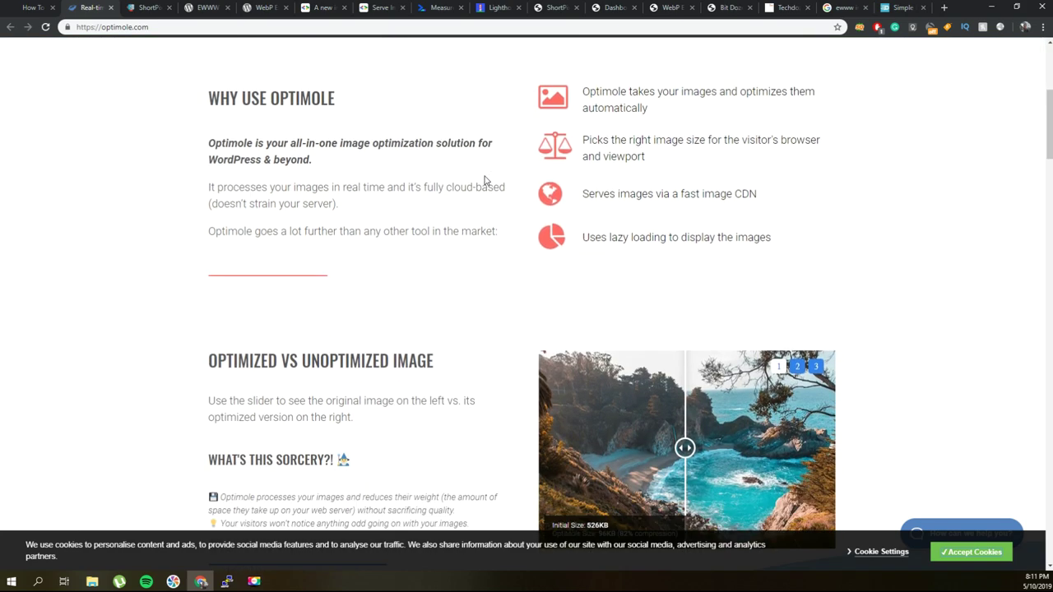
scroll(485, 179, "up", 3)
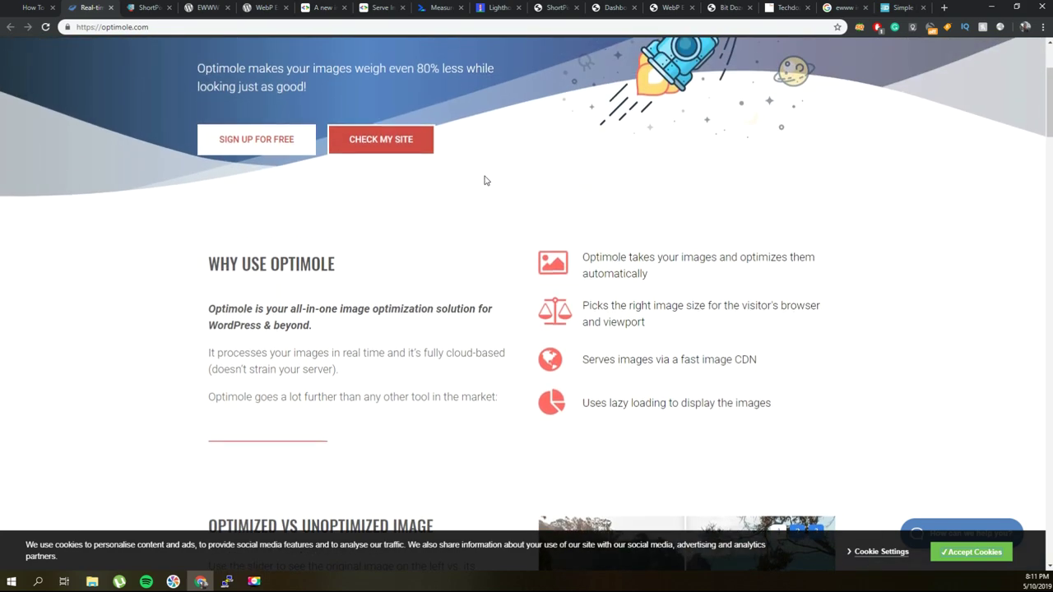
scroll(485, 177, "up", 1)
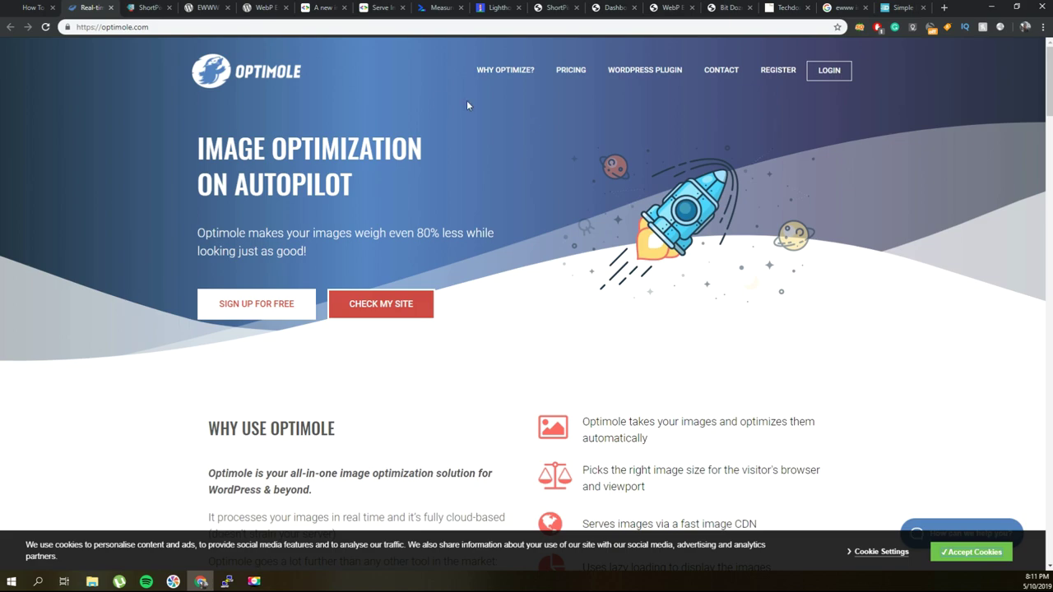
Step: Show Optimole's pricing section and examine the Personal plan's monthly image and viewing bandwidth allowances
left_click(570, 72)
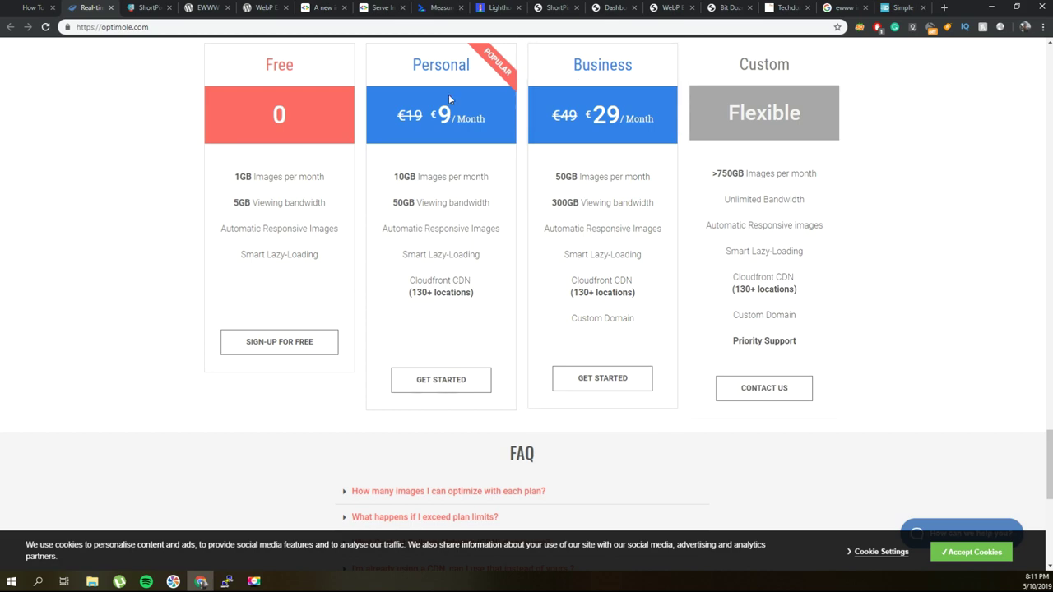
scroll(400, 205, "up", 3)
scroll(650, 263, "down", 1)
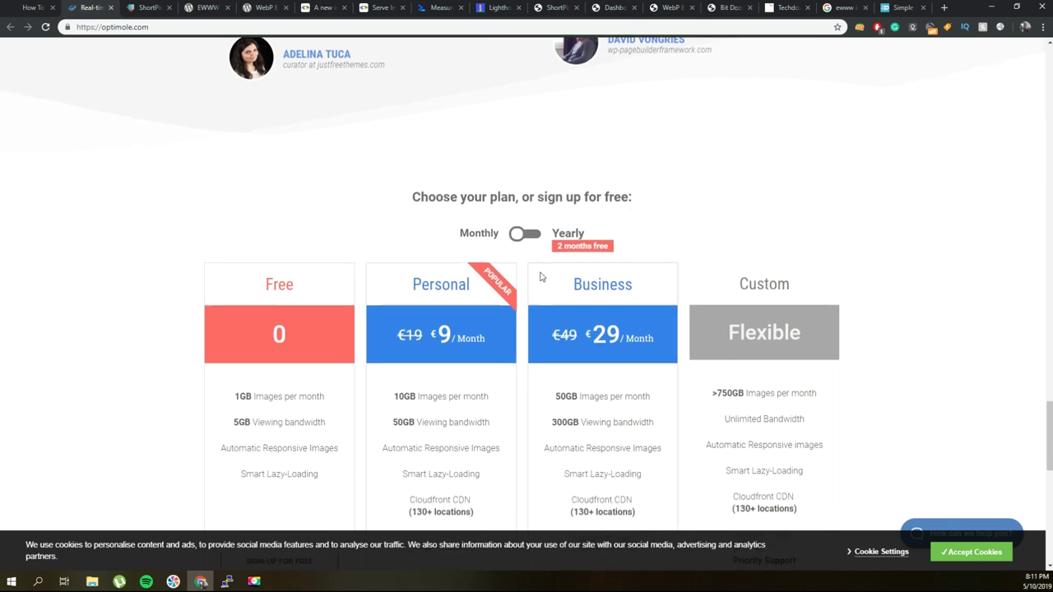
scroll(540, 275, "down", 2)
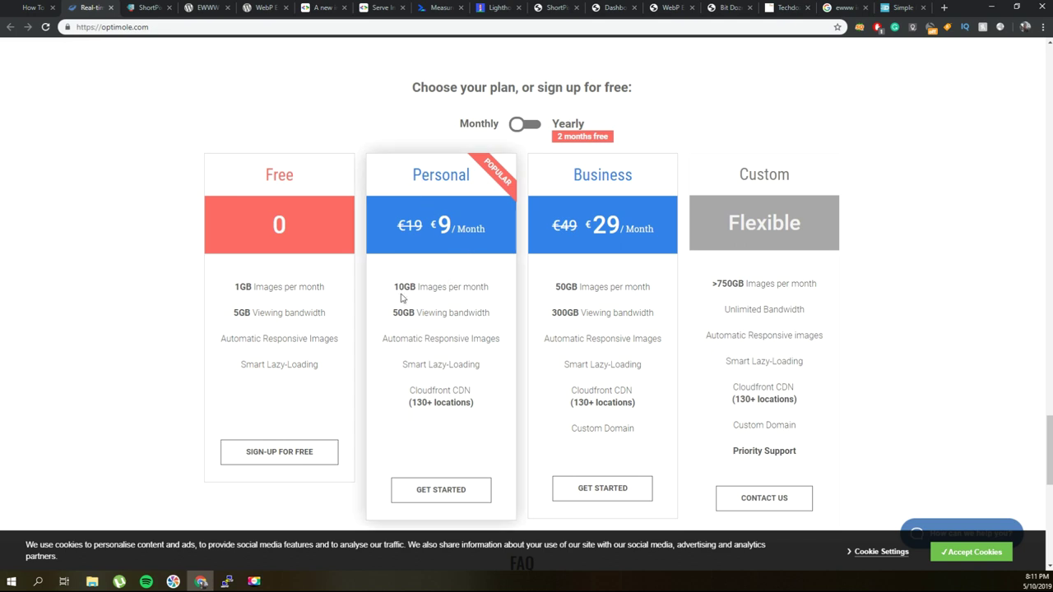
left_click_drag(393, 286, 417, 299)
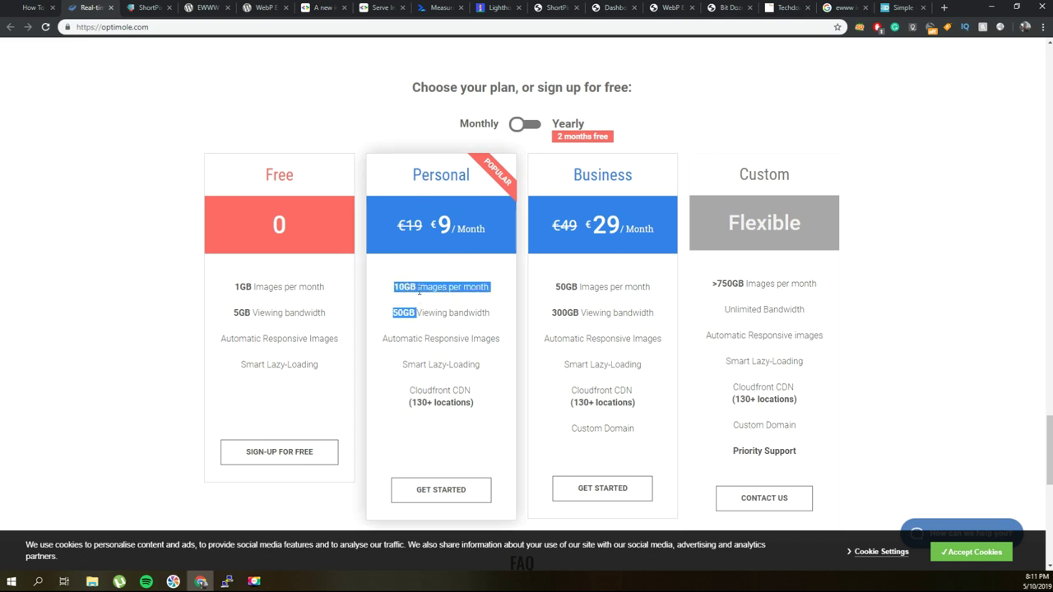
left_click(419, 292)
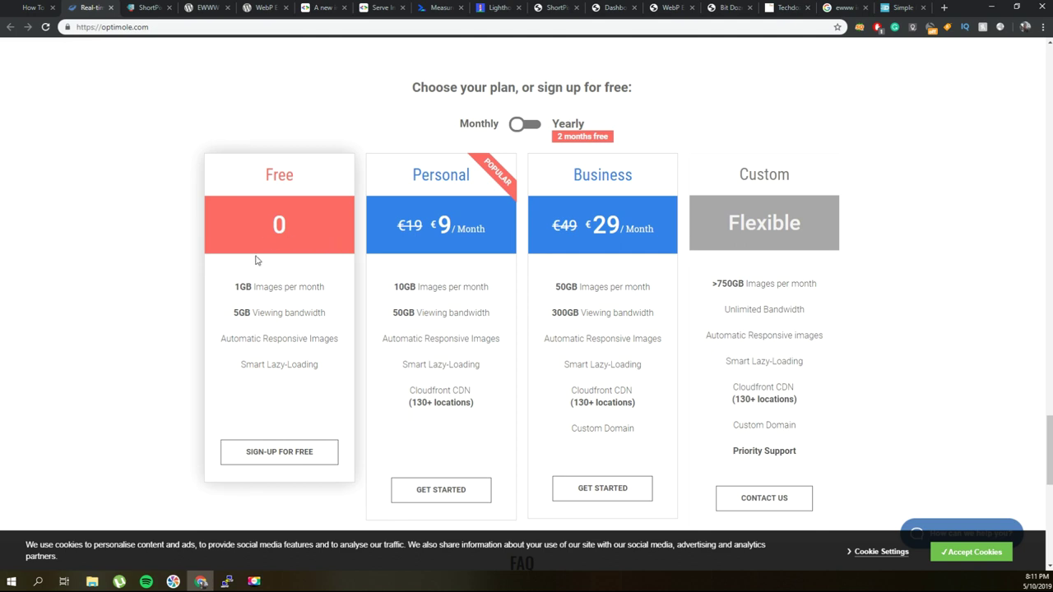
Step: Highlight the Free plan's monthly image and viewing bandwidth allowances and compare them with the Personal plan
left_click_drag(234, 287, 309, 287)
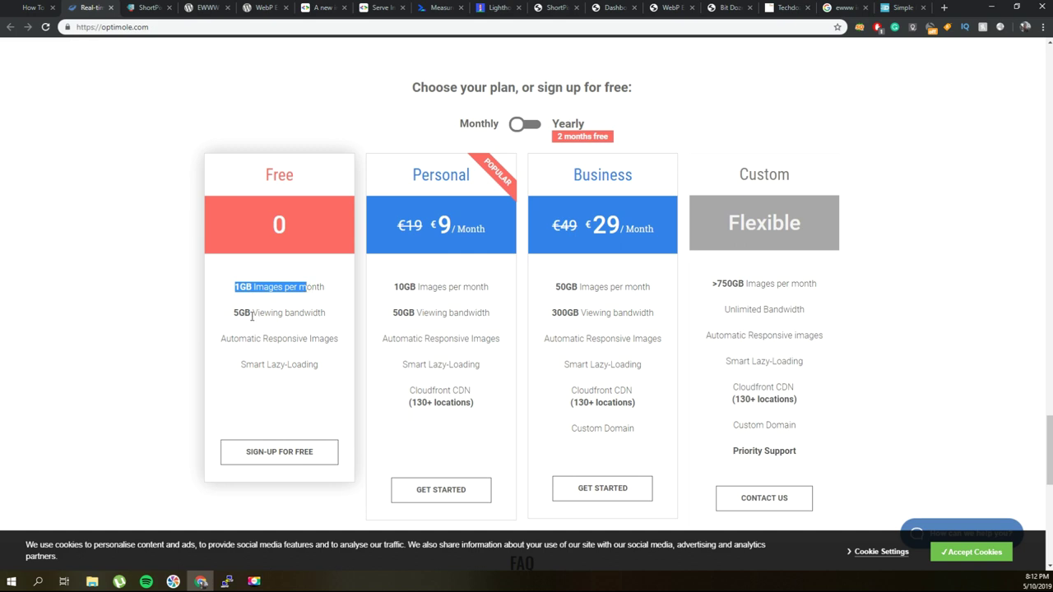
left_click_drag(234, 314, 251, 314)
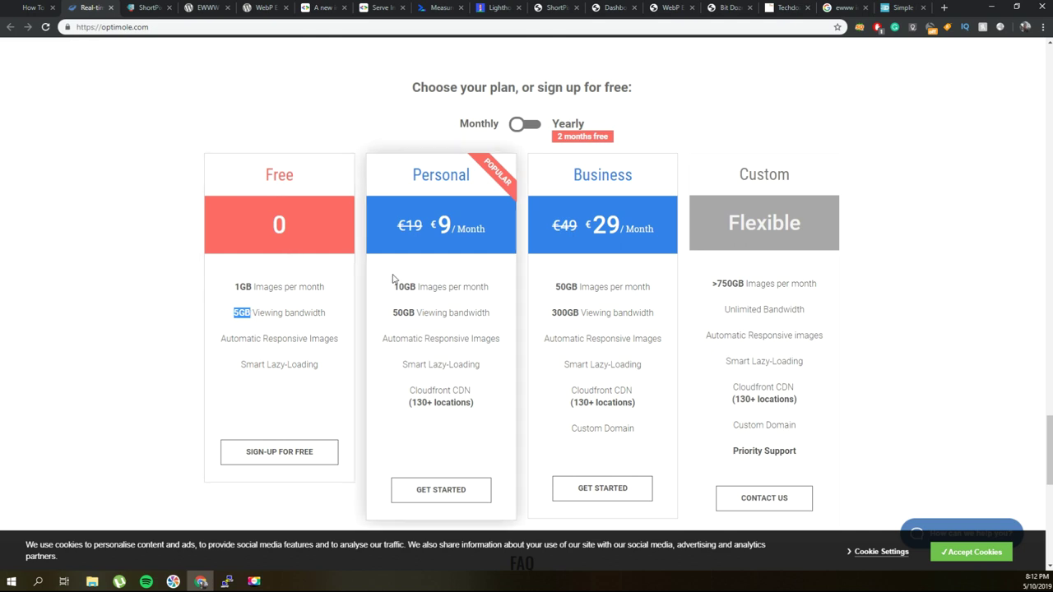
scroll(391, 280, "down", 1)
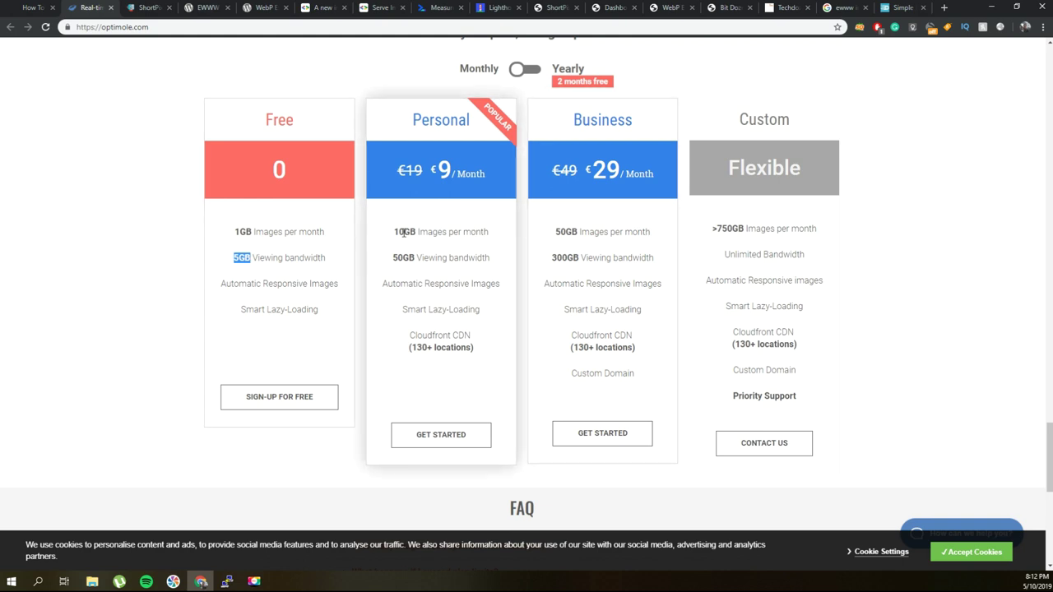
scroll(436, 234, "up", 1)
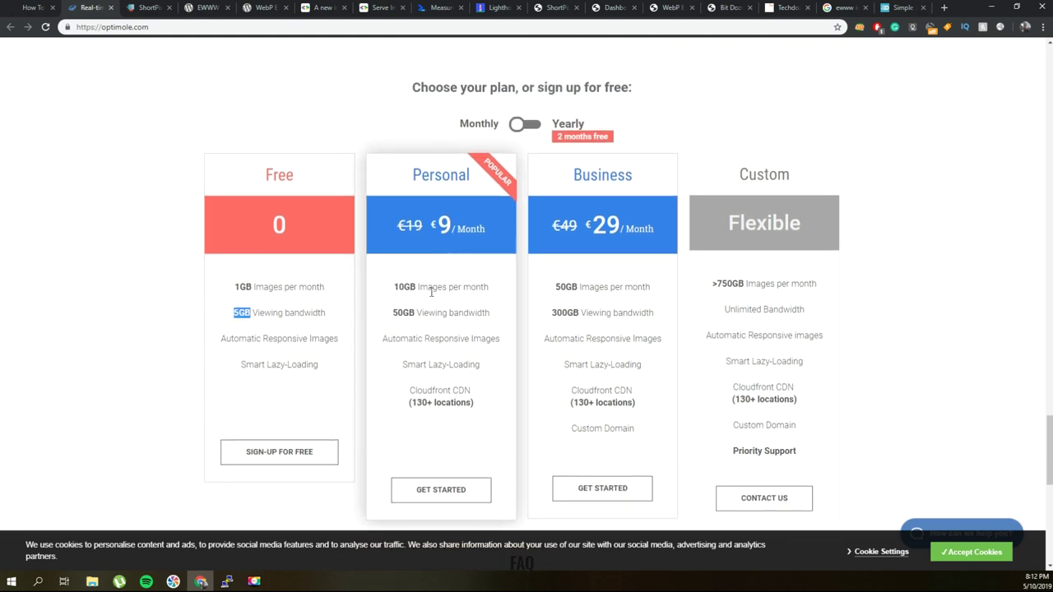
scroll(426, 316, "up", 1)
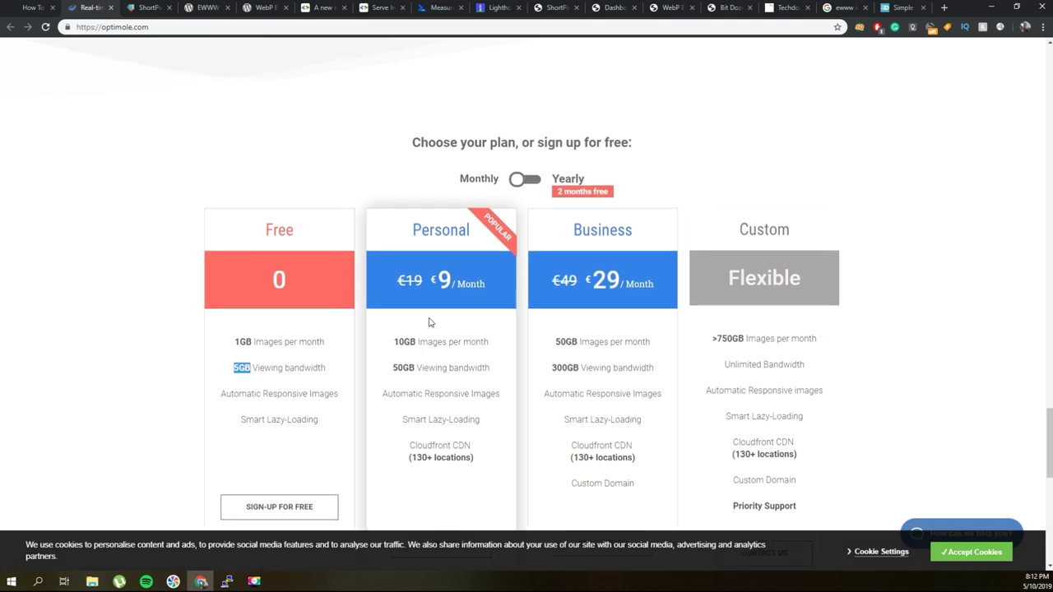
Step: Toggle the Optimole plan prices between monthly and yearly billing, ending on yearly
left_click(530, 183)
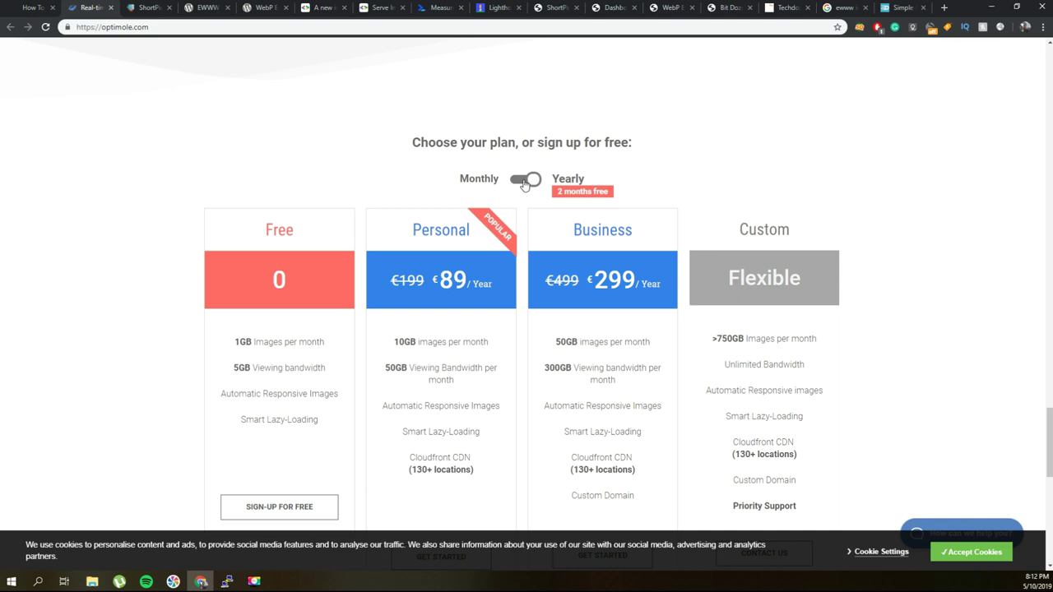
left_click(524, 183)
left_click(532, 183)
left_click(531, 184)
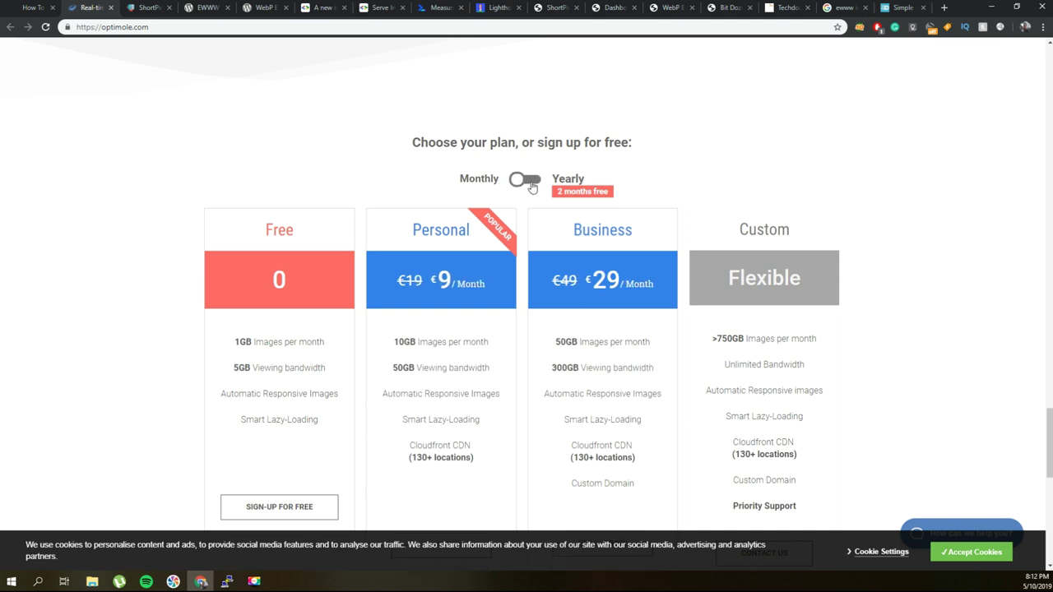
left_click(533, 185)
left_click(529, 184)
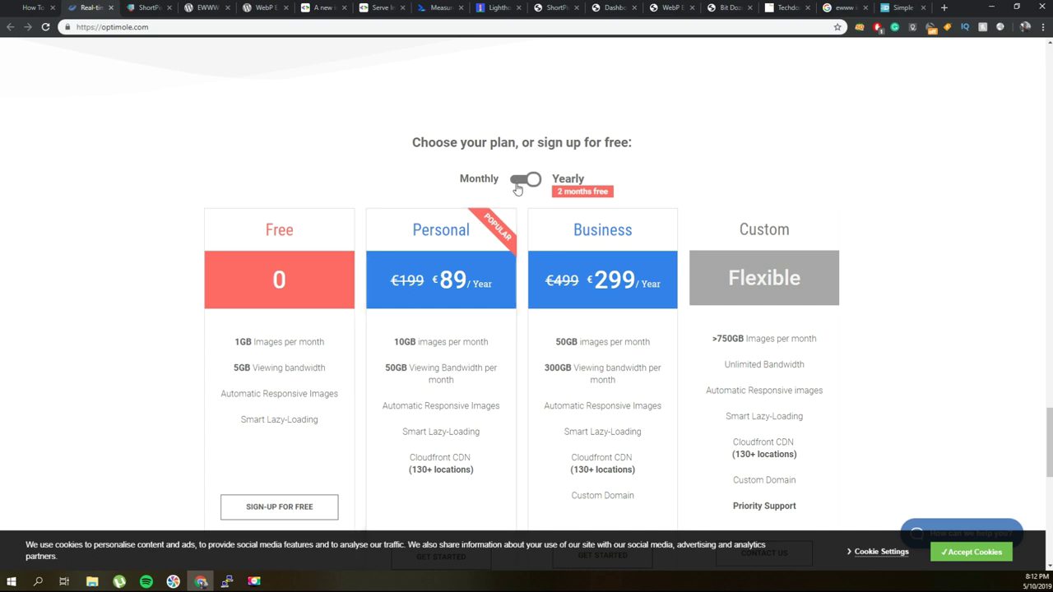
left_click(528, 186)
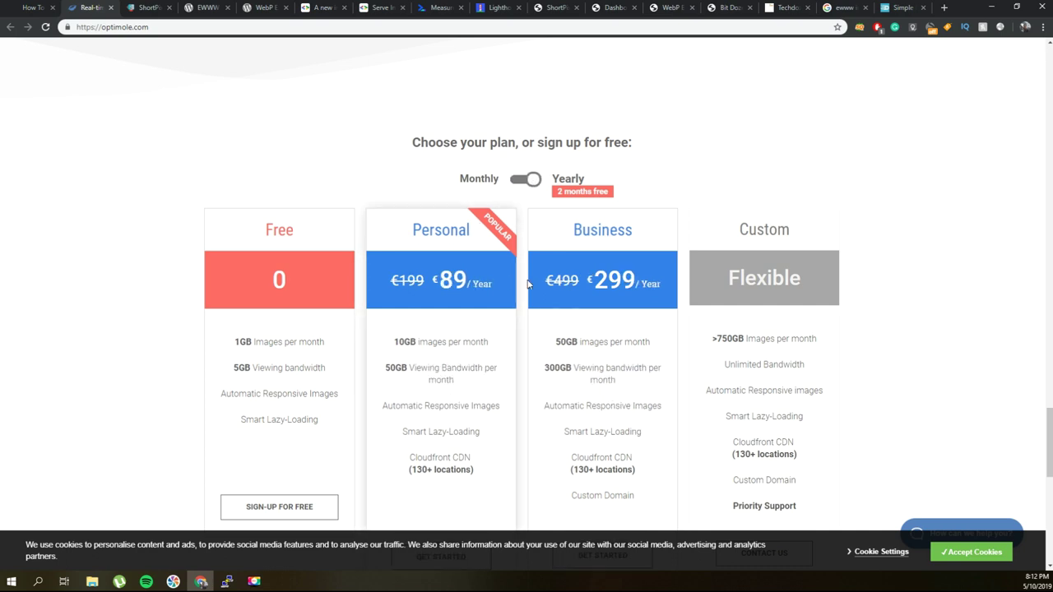
Step: Look through Optimole's FAQ, Built for WordPress section and feature list, ending at the beginning of the page
scroll(605, 306, "down", 1)
scroll(605, 307, "down", 2)
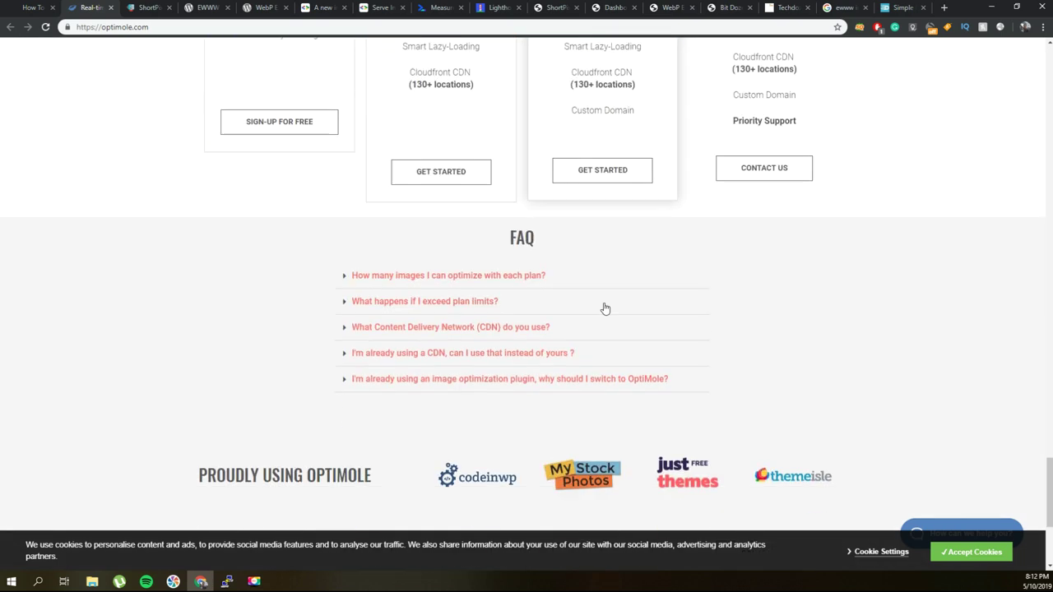
scroll(604, 307, "up", 3)
scroll(605, 307, "down", 12)
scroll(604, 306, "up", 4)
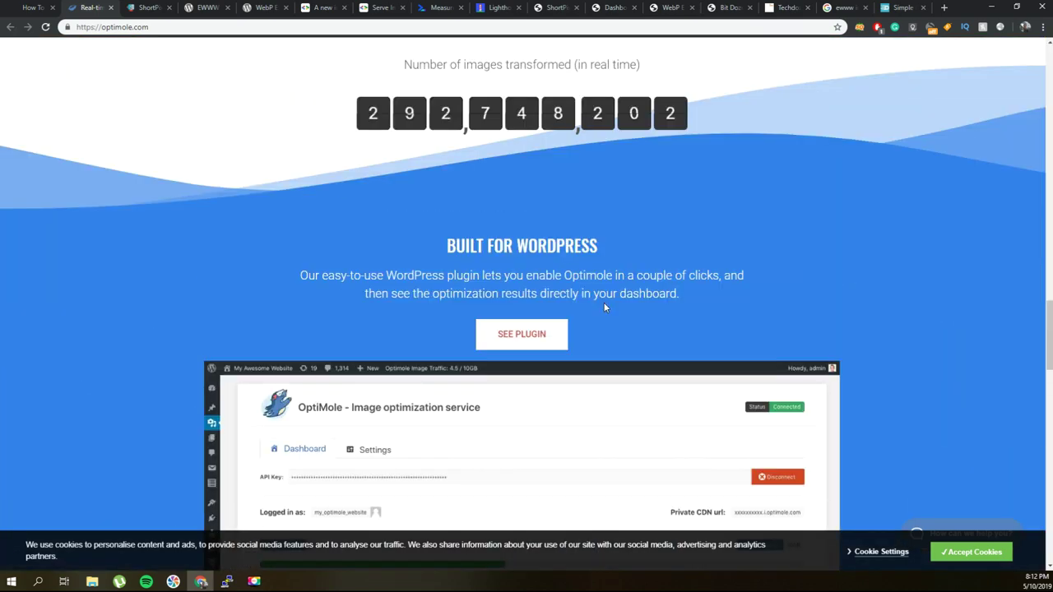
scroll(605, 307, "down", 2)
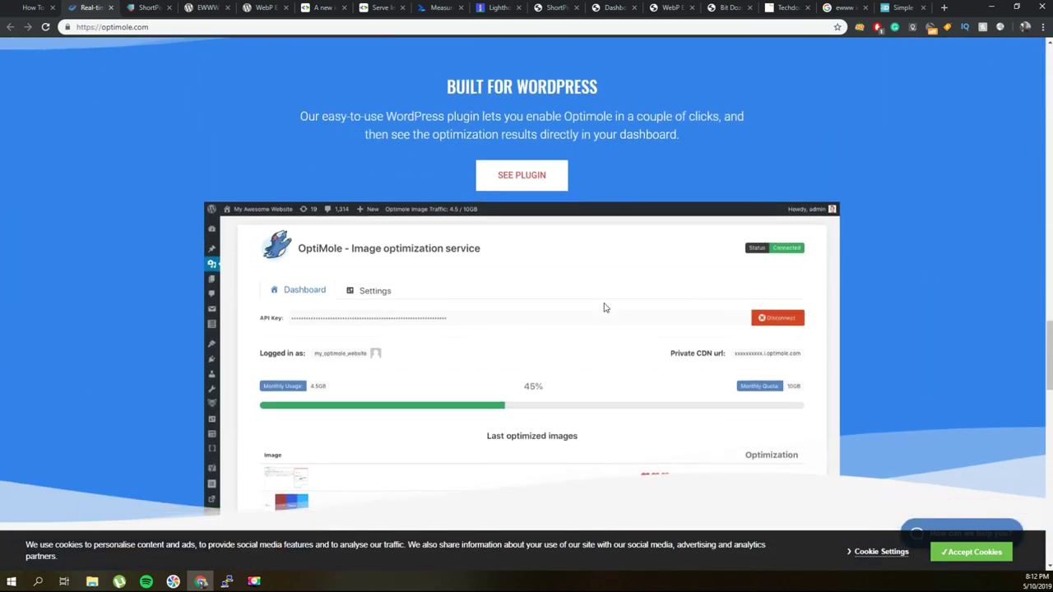
scroll(605, 307, "up", 3)
scroll(605, 307, "up", 13)
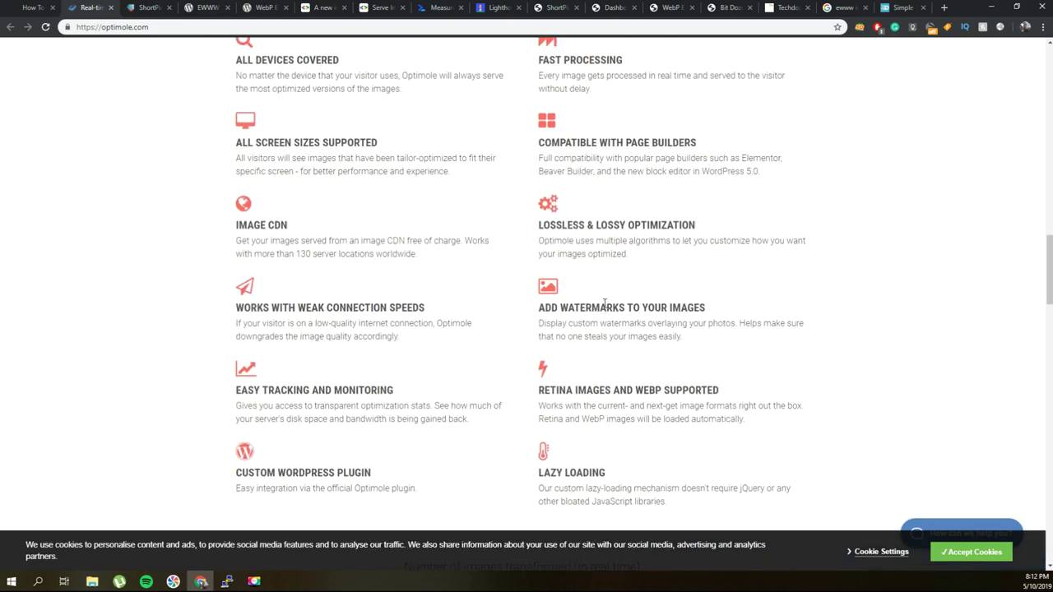
scroll(605, 307, "up", 8)
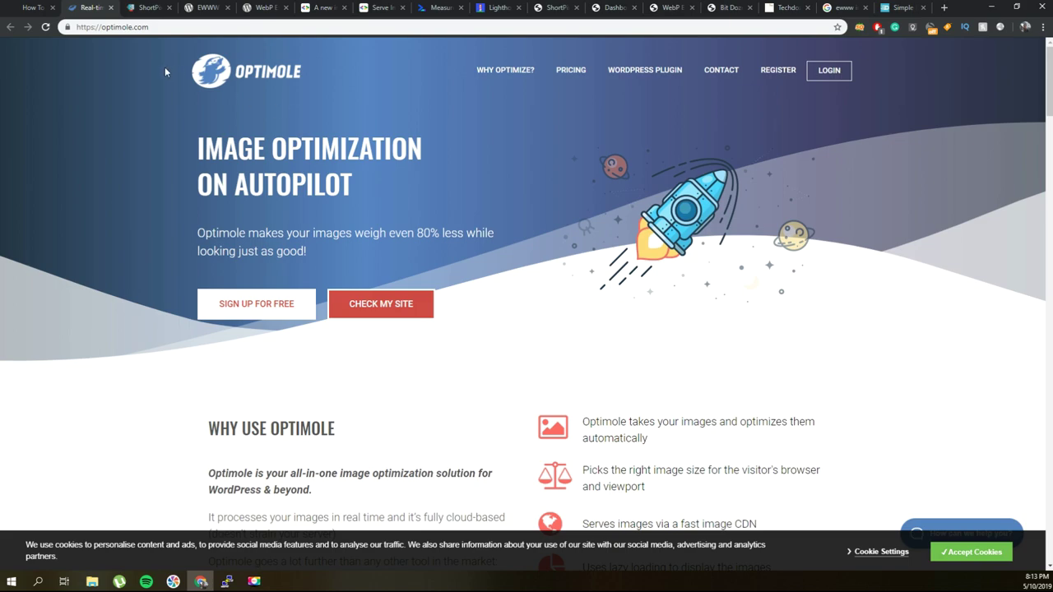
Step: Return to the next-gen images article, open the WP Doze home page from it and examine the Latest Post section
left_click(34, 10)
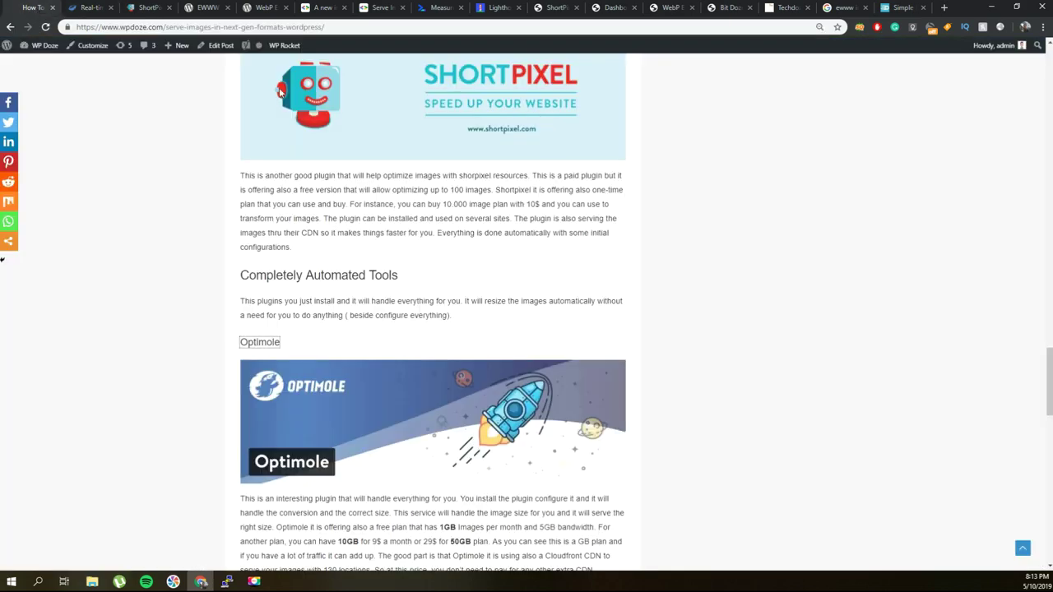
scroll(517, 217, "up", 10)
scroll(517, 216, "up", 10)
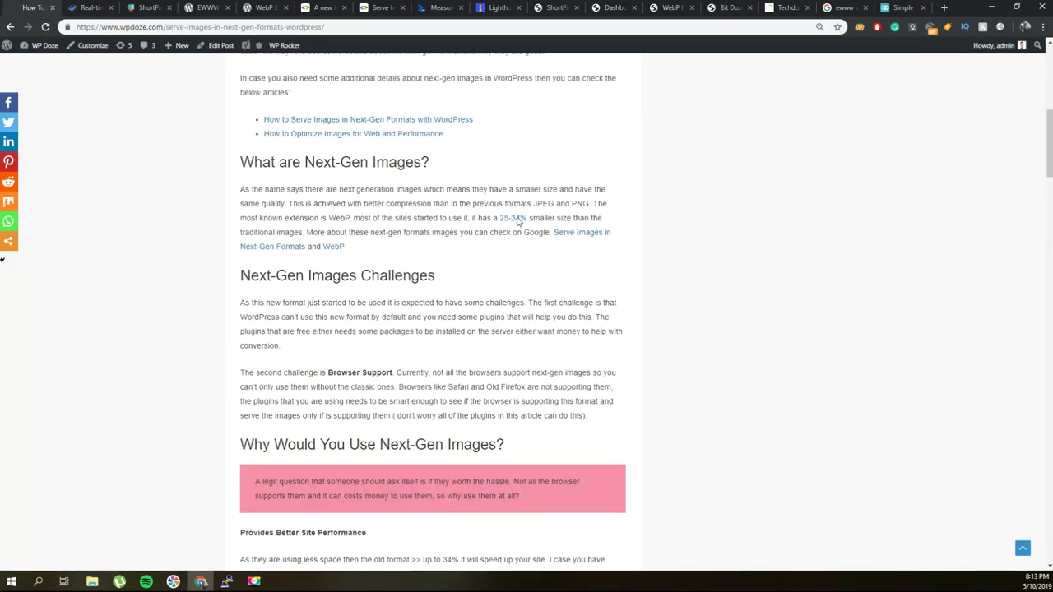
left_click(264, 77)
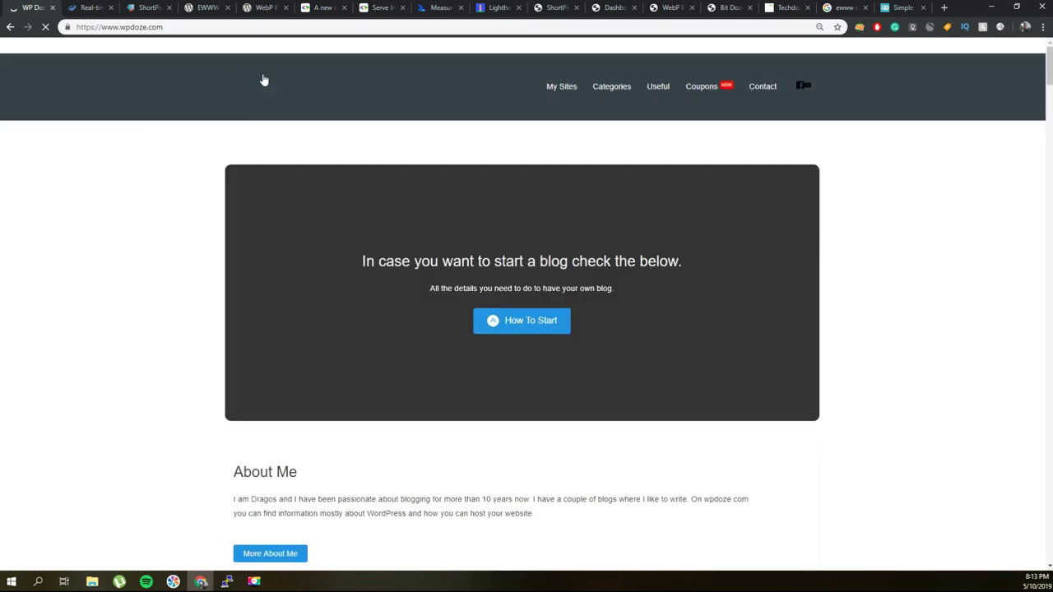
scroll(459, 164, "down", 4)
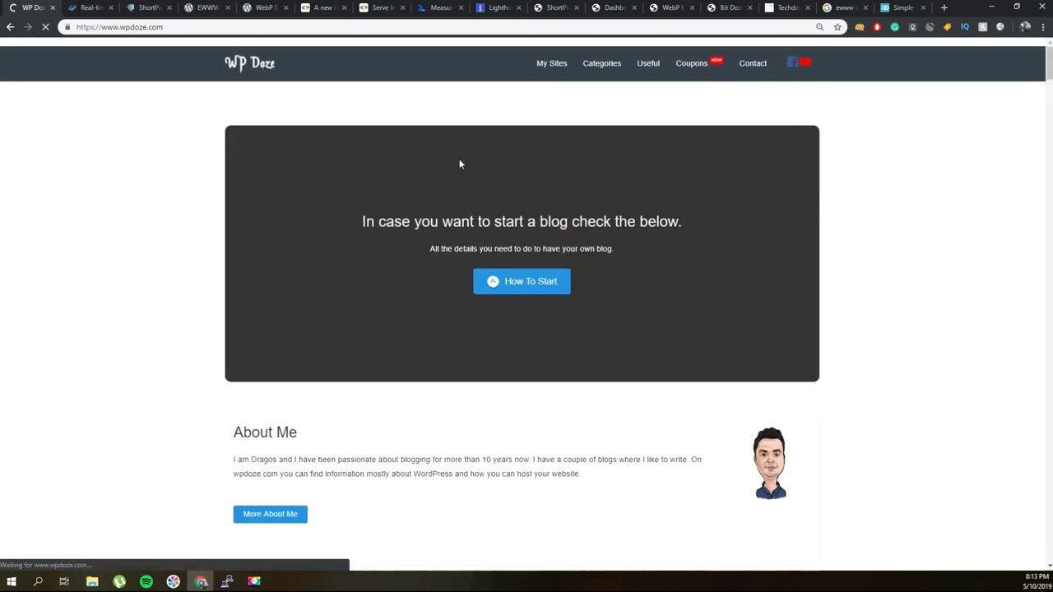
scroll(459, 164, "down", 2)
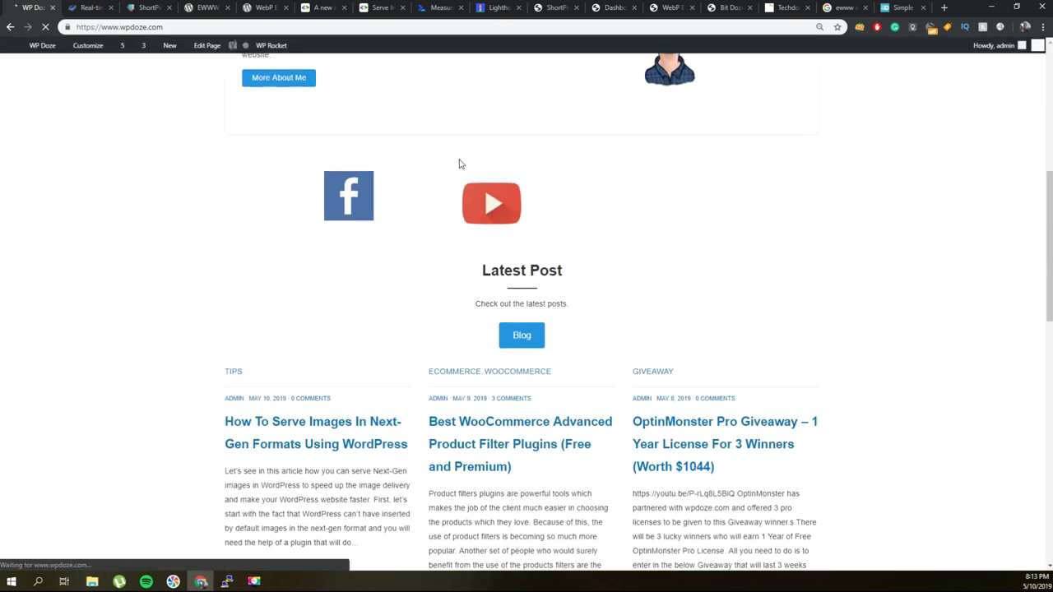
scroll(324, 134, "down", 2)
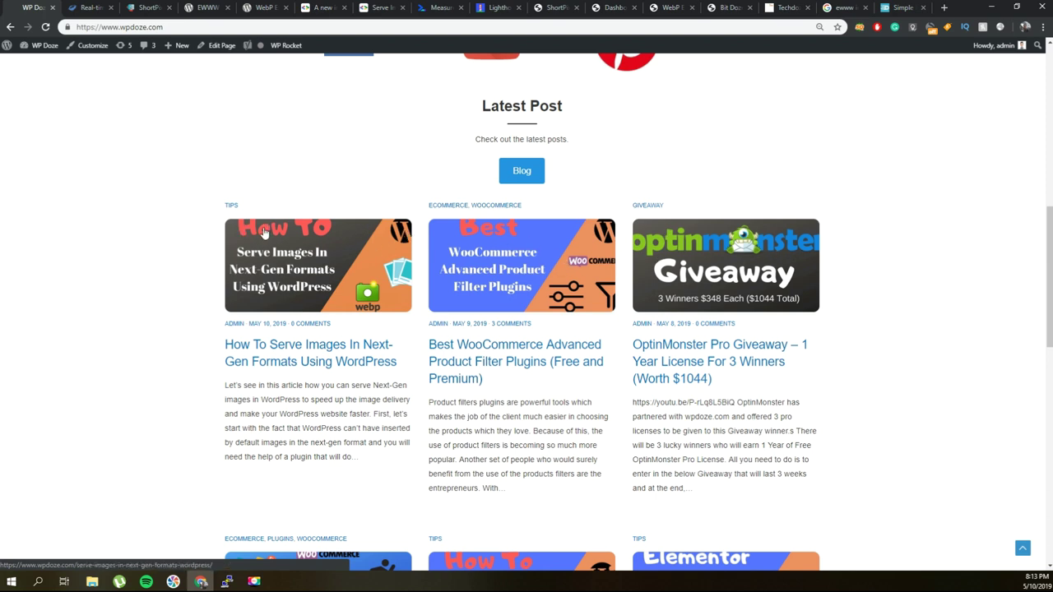
scroll(263, 232, "up", 1)
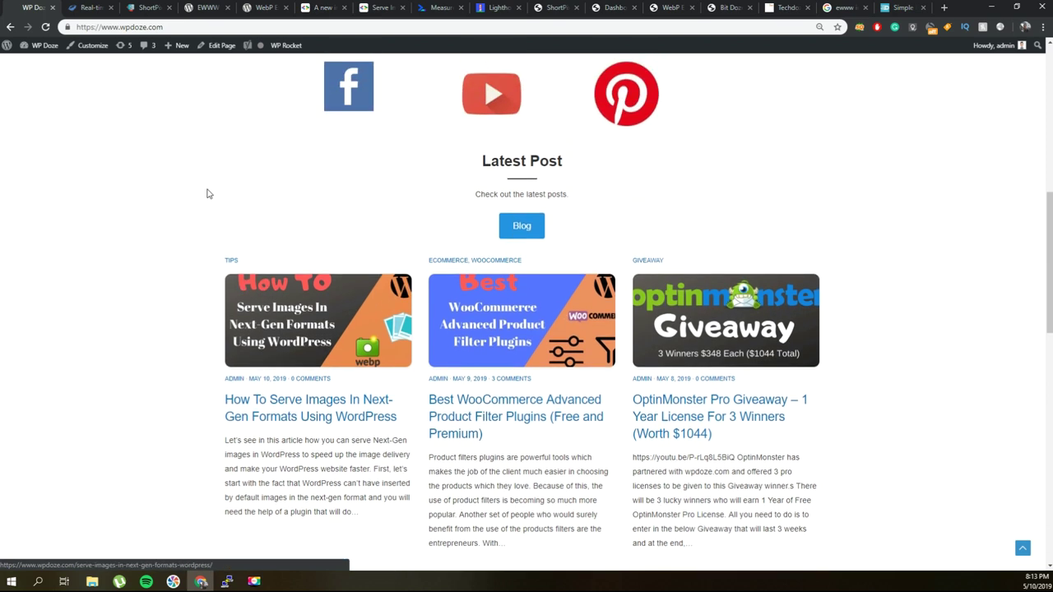
Step: Switch to the WP Doze admin dashboard, open the installed plugins list and deactivate WebP Express
left_click(604, 8)
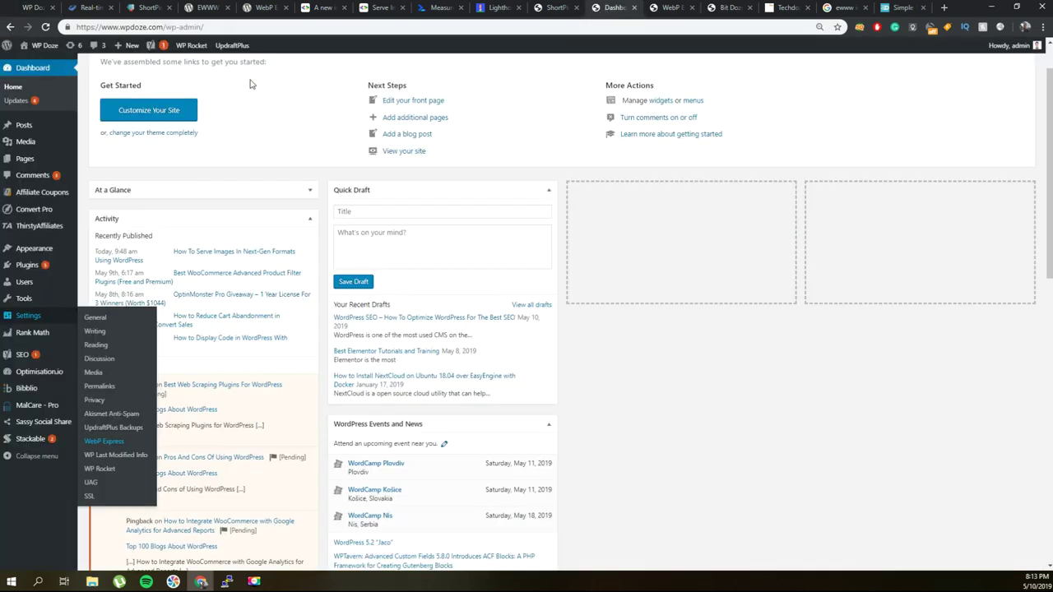
mouse_move(34, 266)
left_click(107, 268)
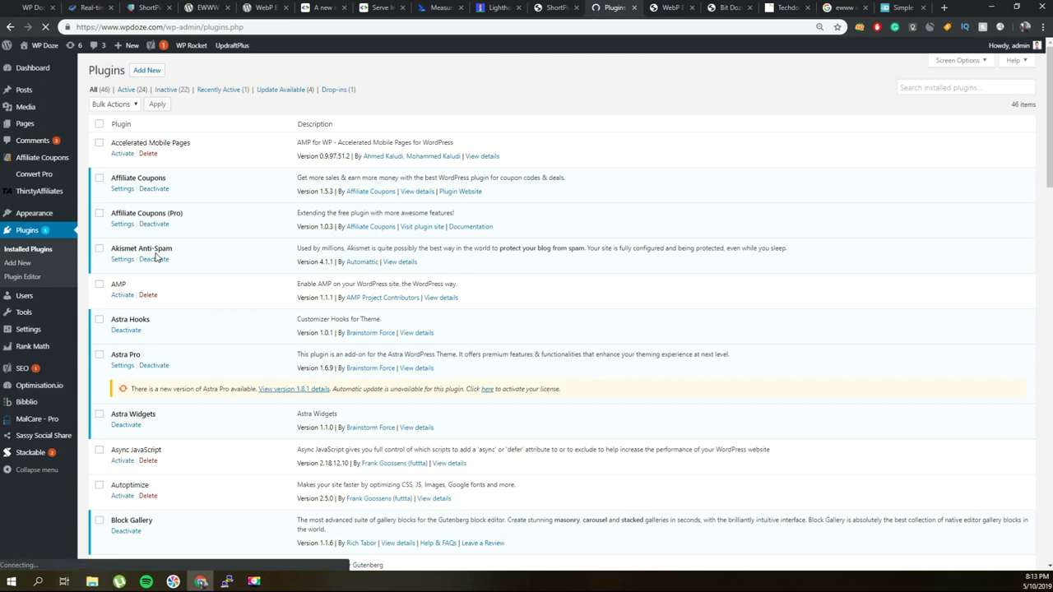
scroll(311, 260, "down", 3)
scroll(311, 259, "down", 4)
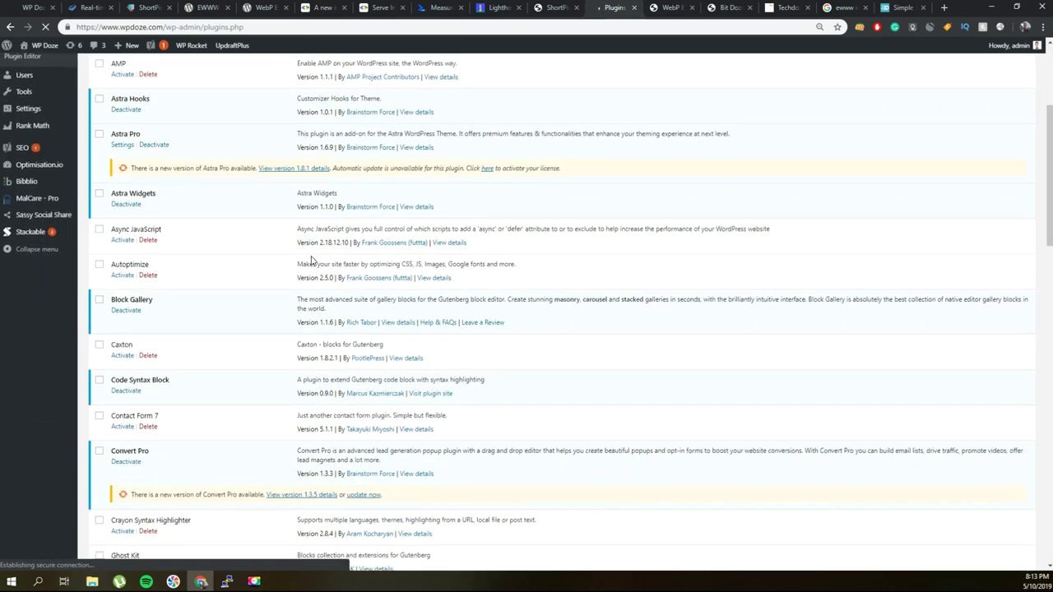
scroll(304, 257, "up", 5)
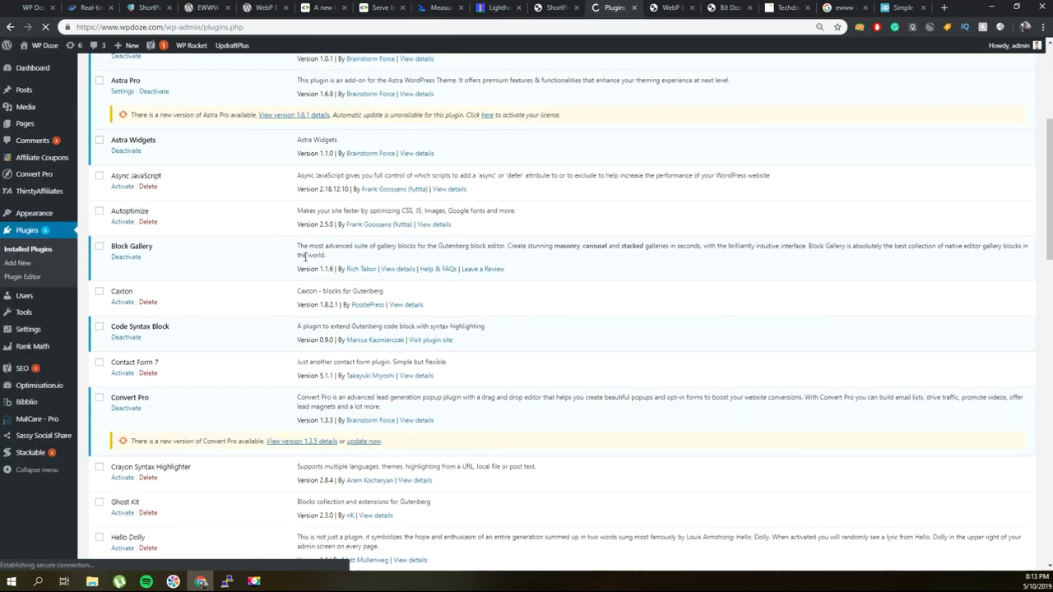
scroll(305, 258, "down", 8)
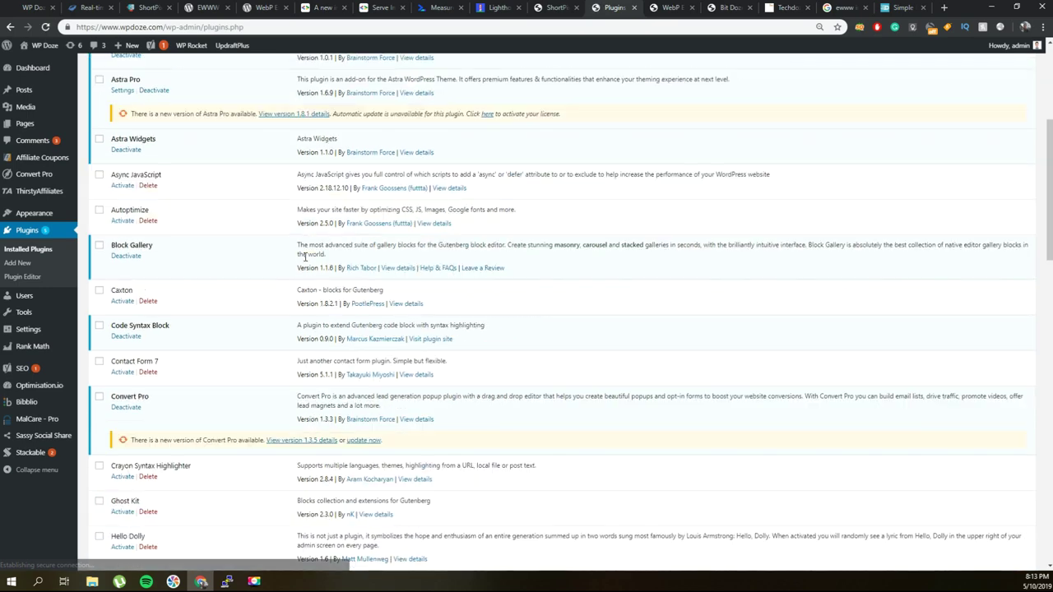
scroll(305, 260, "down", 10)
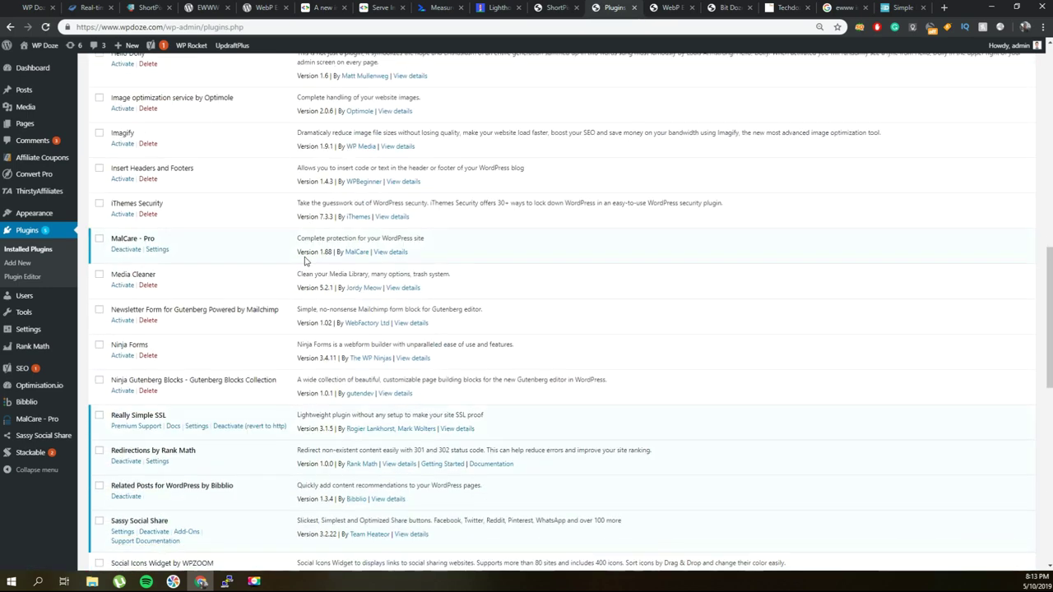
scroll(304, 260, "down", 3)
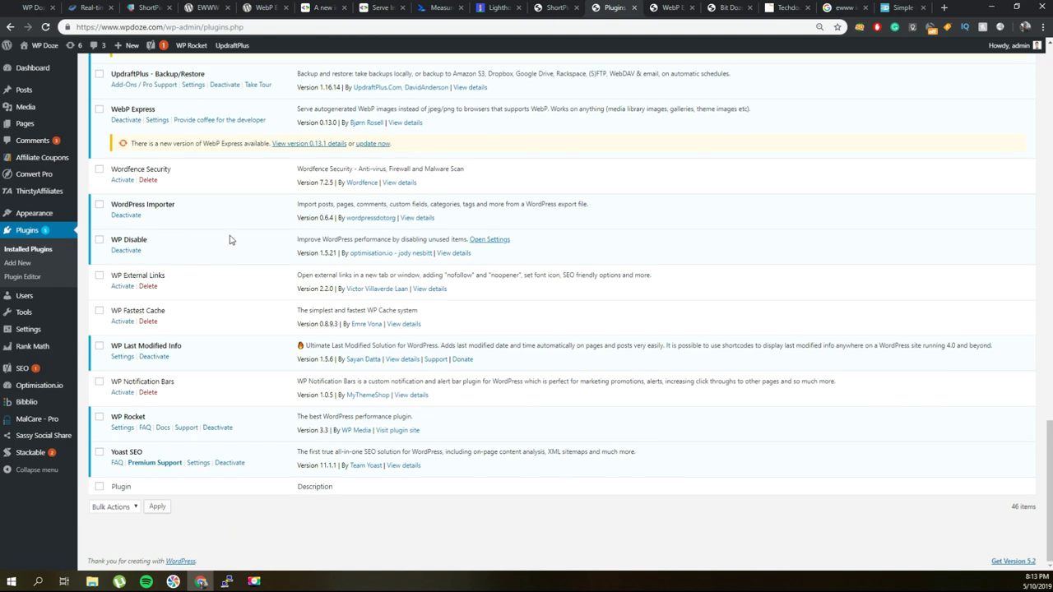
left_click(126, 121)
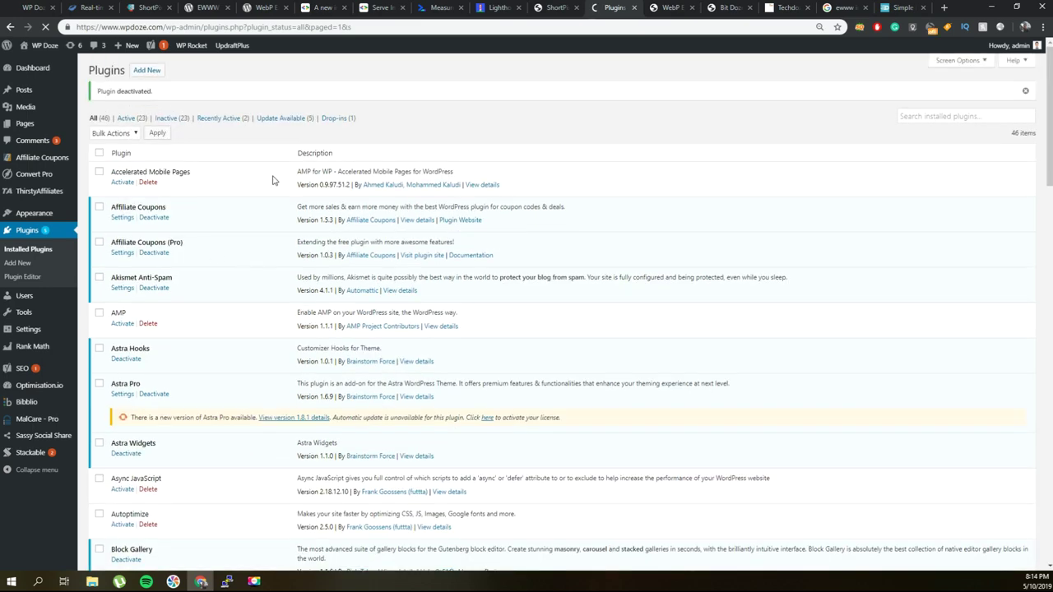
Step: Activate the Image optimization service by Optimole plugin in the installed plugins list
scroll(263, 174, "down", 1)
scroll(263, 174, "down", 2)
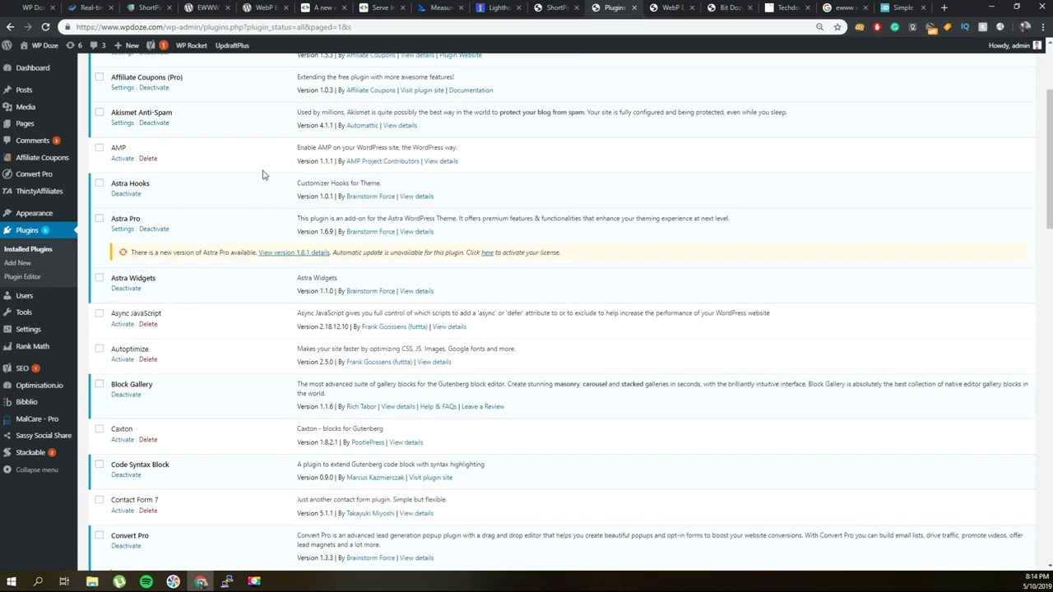
scroll(263, 174, "down", 5)
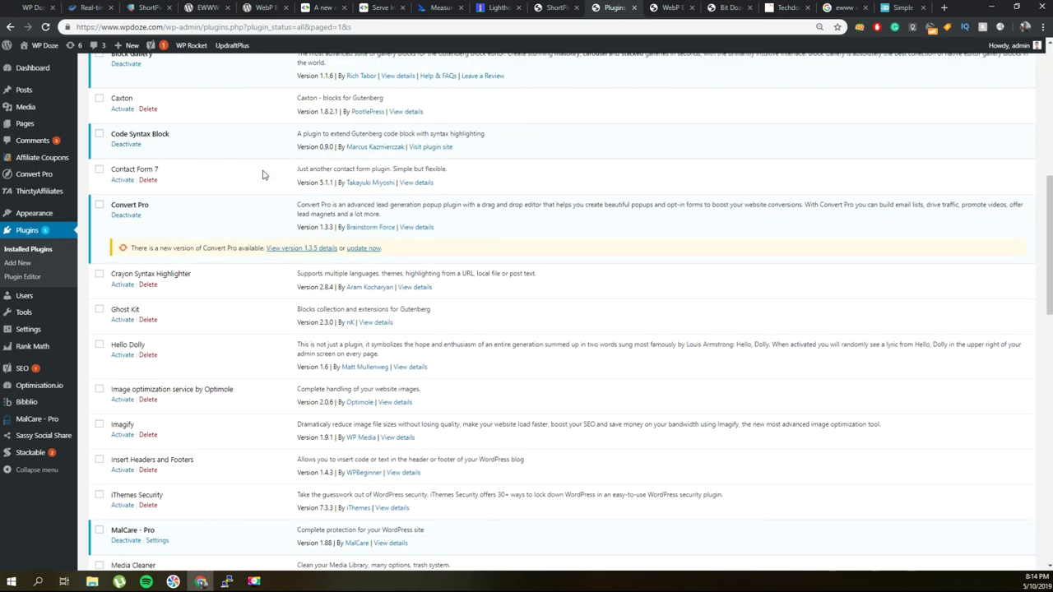
scroll(264, 174, "down", 2)
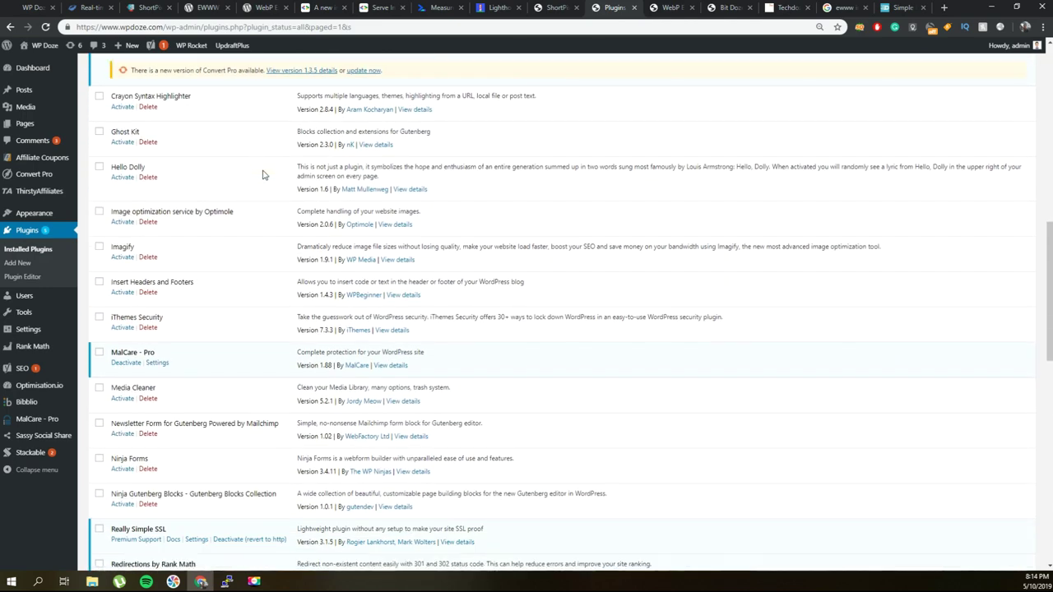
left_click(121, 181)
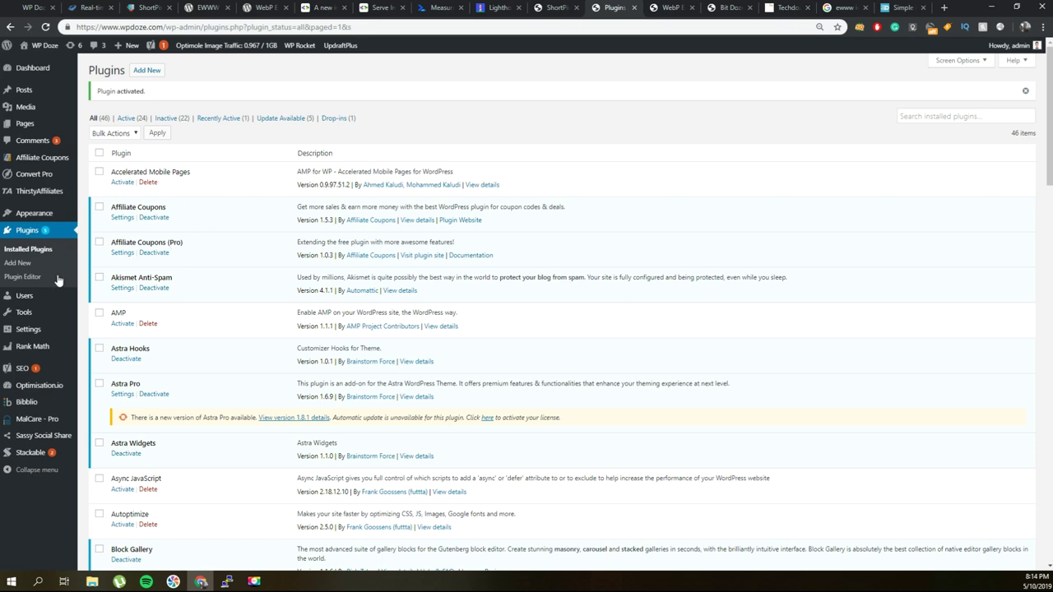
Step: Open Optimole's media page and review its monthly usage, quota and last optimized images
mouse_move(46, 336)
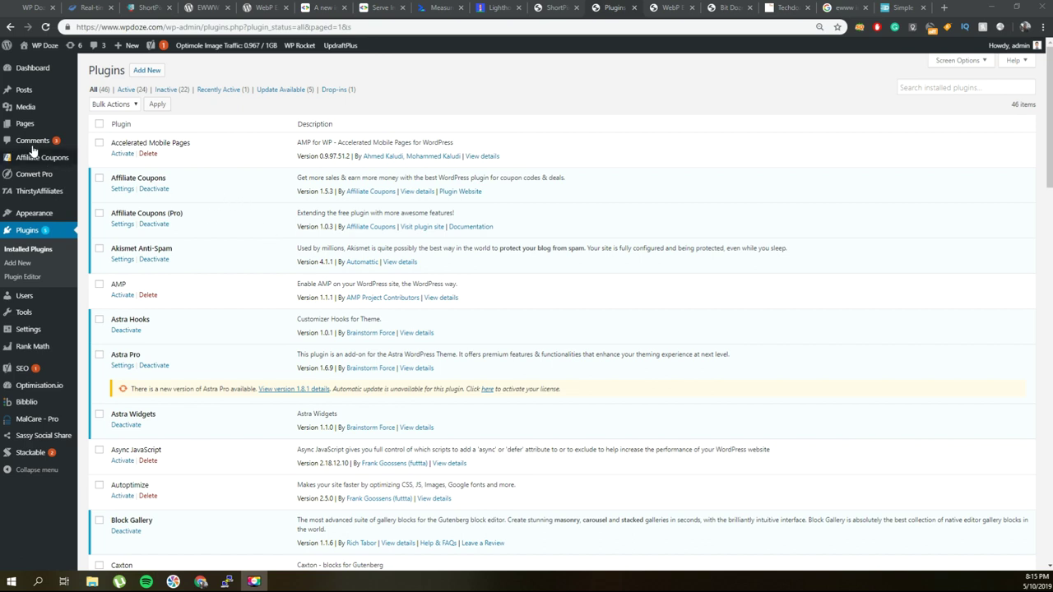
mouse_move(53, 115)
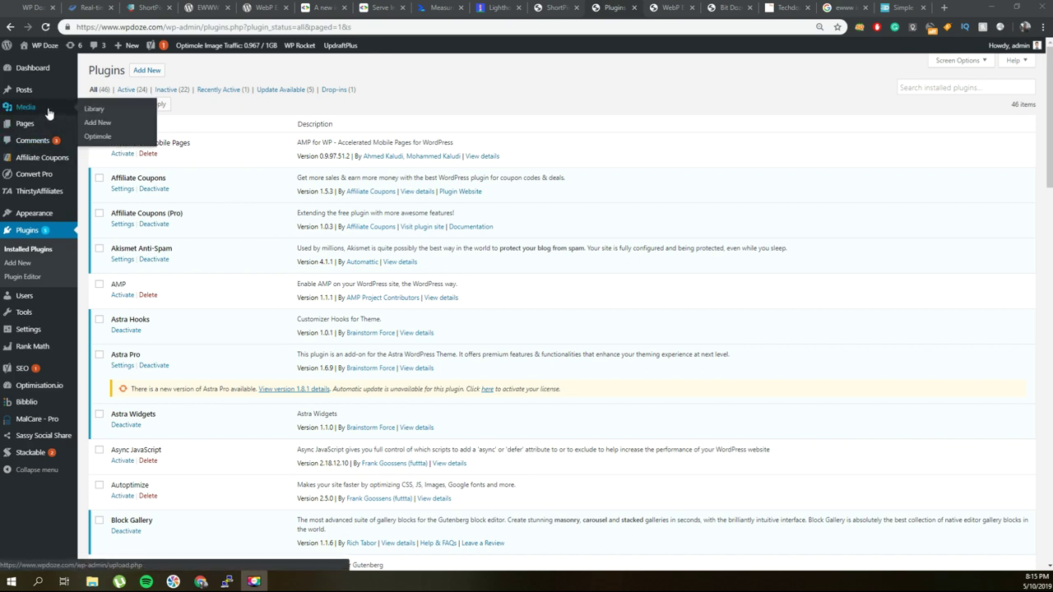
left_click(104, 143)
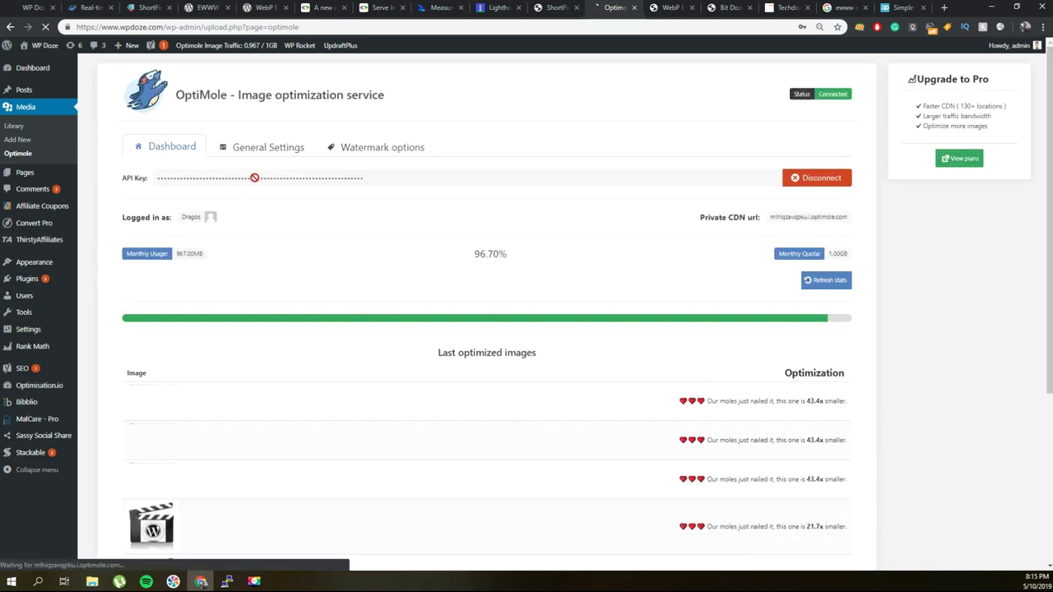
scroll(254, 182, "down", 1)
scroll(255, 182, "up", 1)
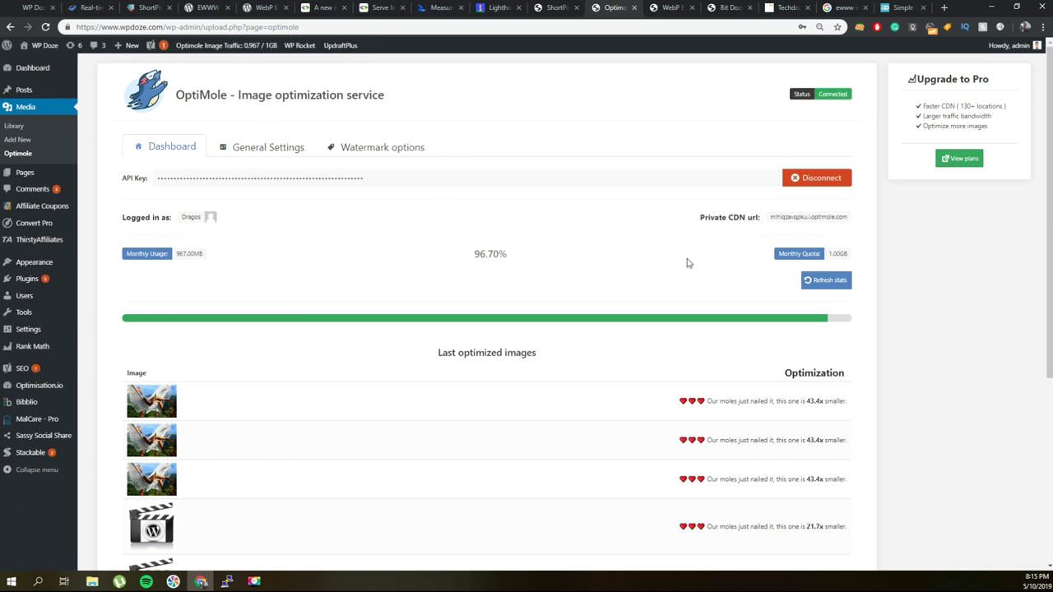
scroll(658, 272, "down", 1)
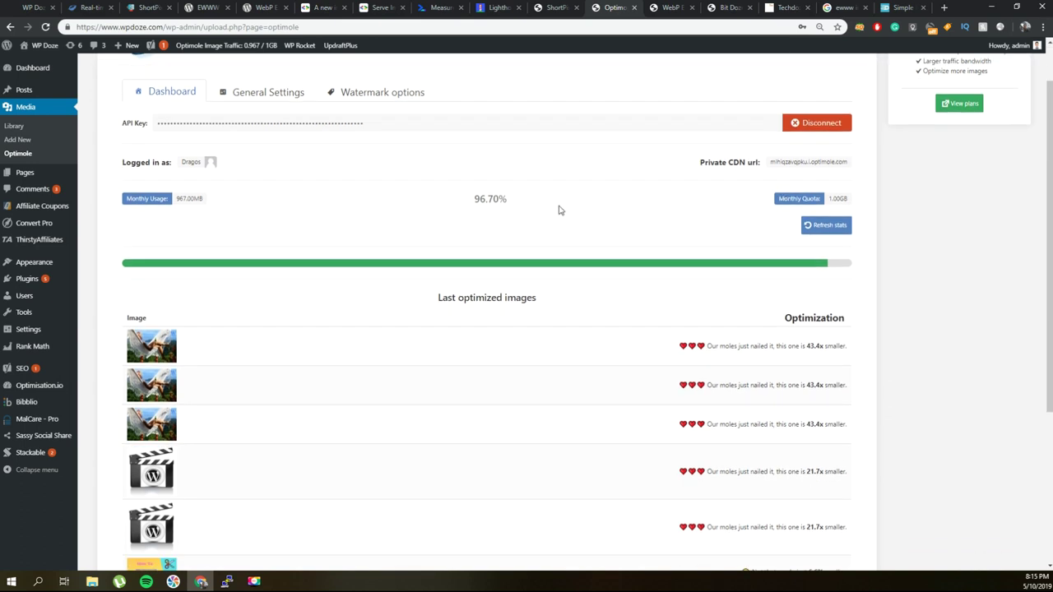
scroll(562, 210, "down", 4)
scroll(562, 224, "up", 5)
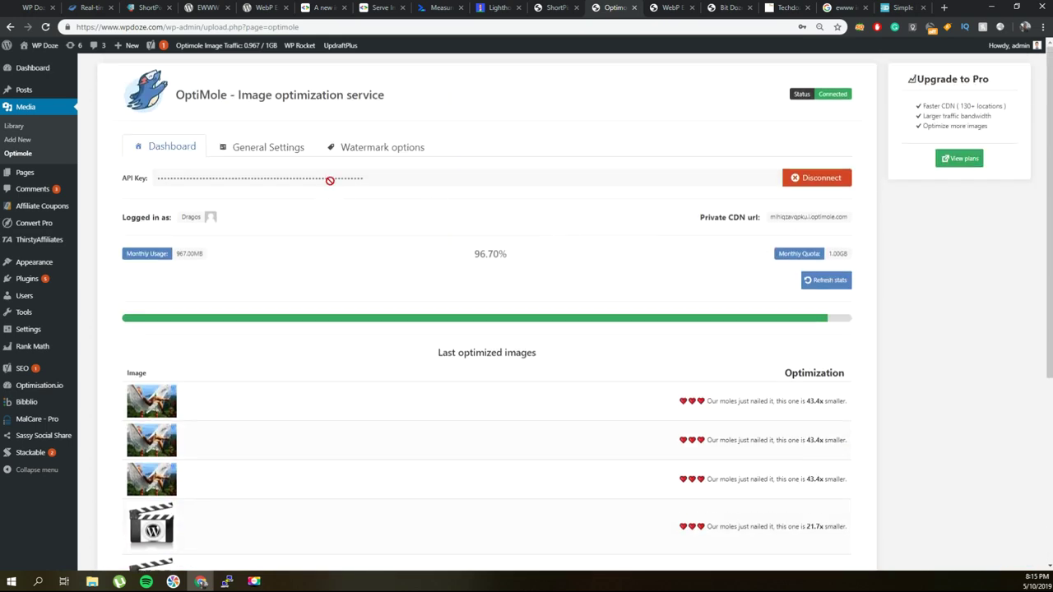
Step: Review Optimole's general settings and its watermark upload, opacity, position, offset and scale options
left_click(273, 156)
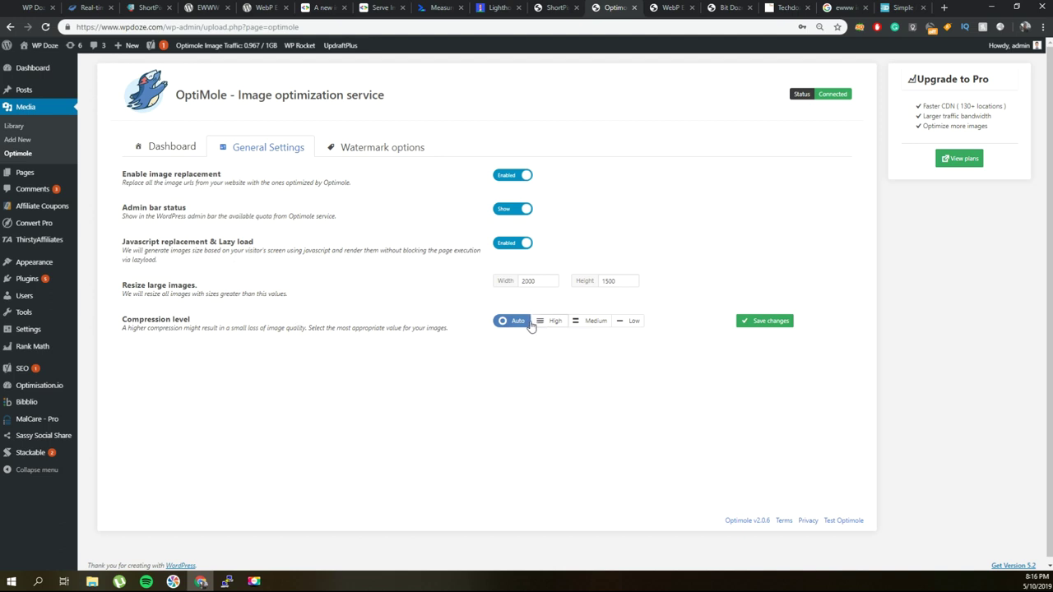
left_click(369, 153)
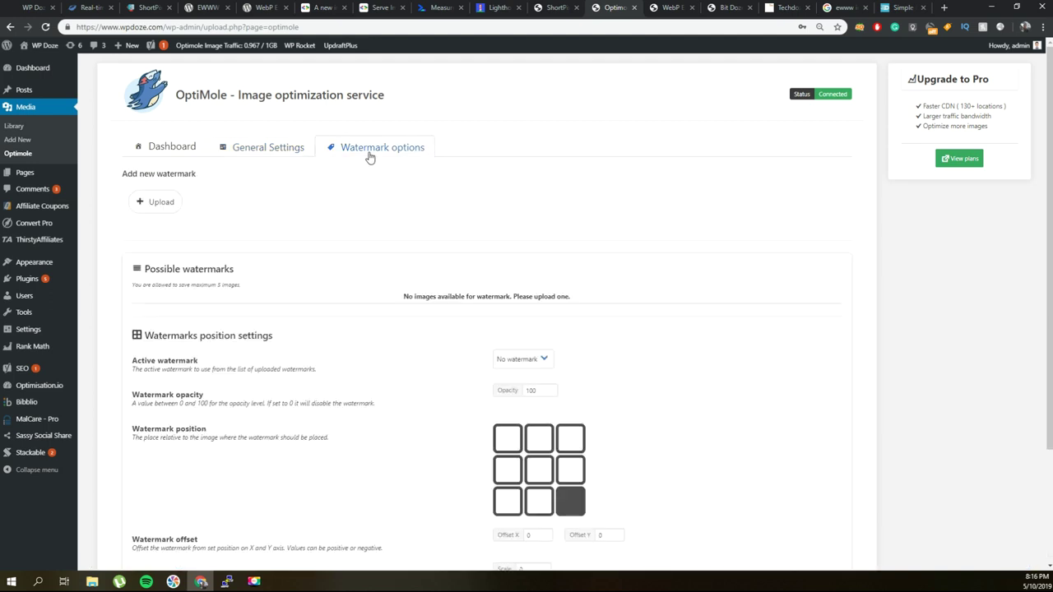
scroll(279, 254, "down", 1)
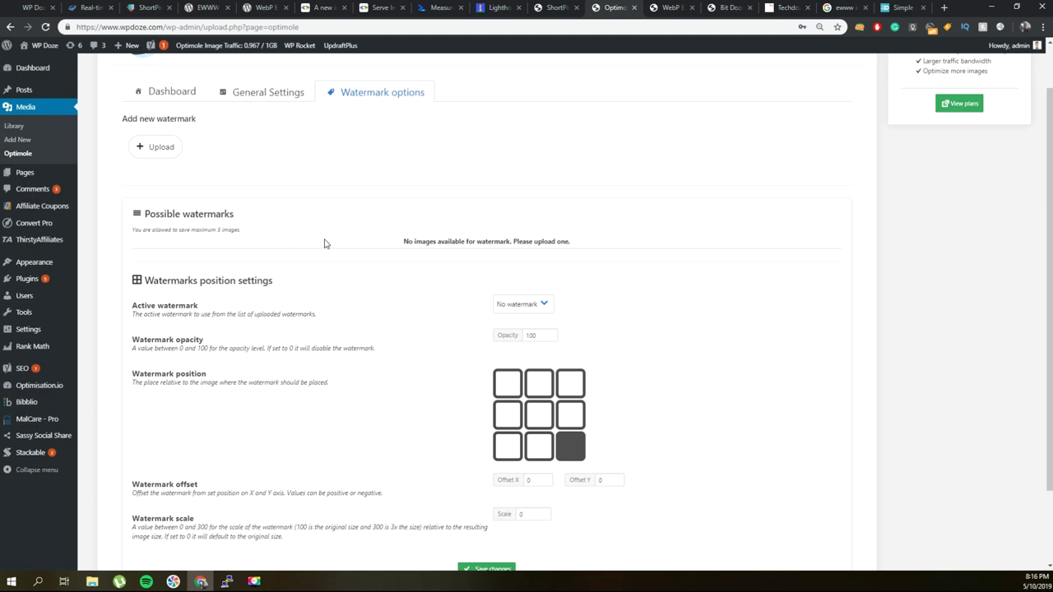
scroll(324, 243, "down", 1)
scroll(324, 244, "down", 1)
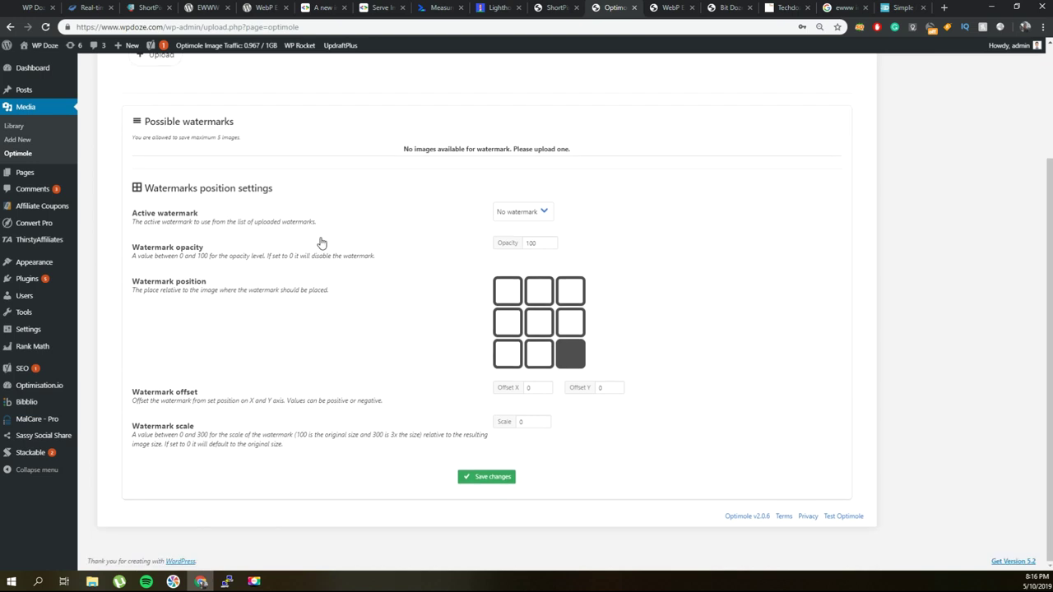
scroll(378, 286, "up", 3)
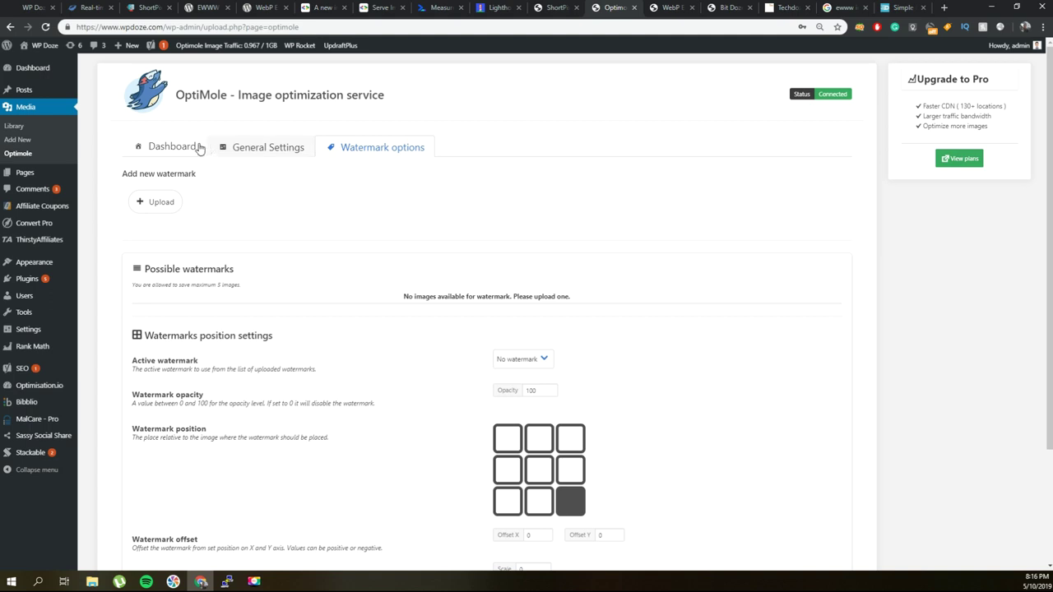
scroll(518, 261, "down", 3)
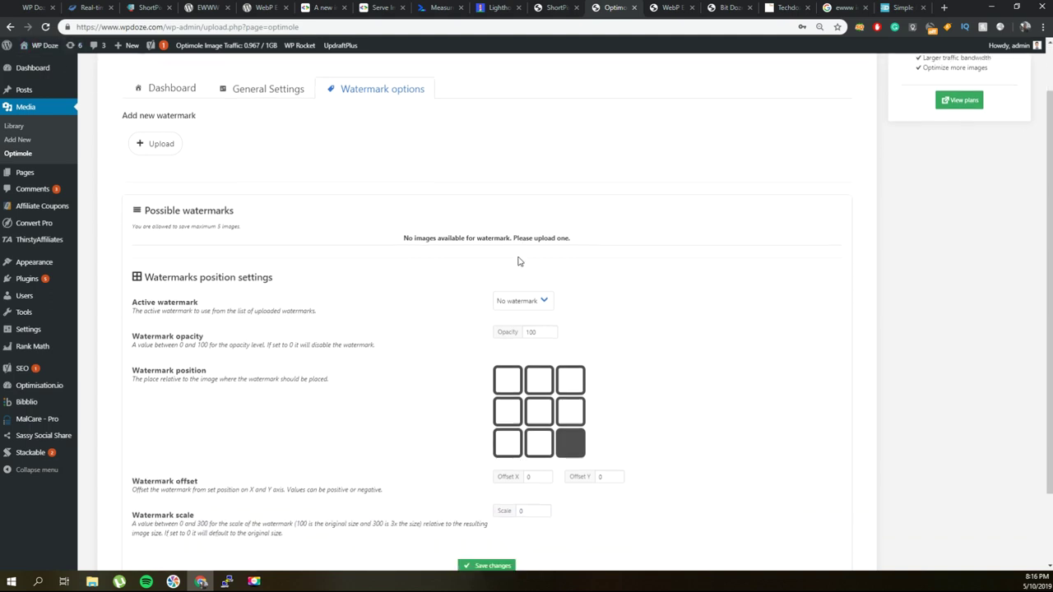
scroll(493, 247, "up", 3)
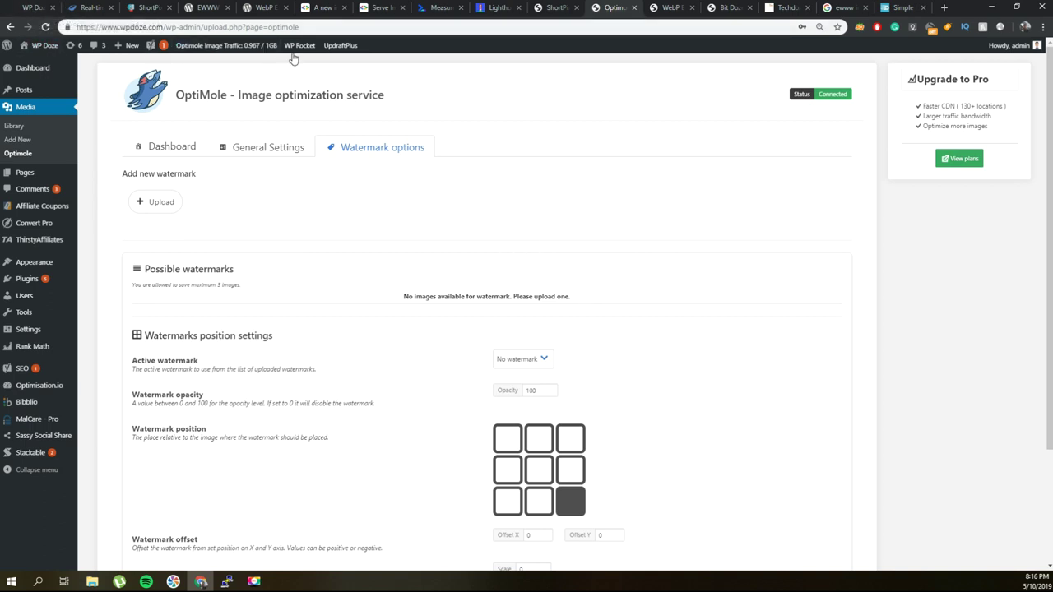
Step: Return to the WP Doze home page, reload it and examine the post images in the Latest Post section
left_click(33, 8)
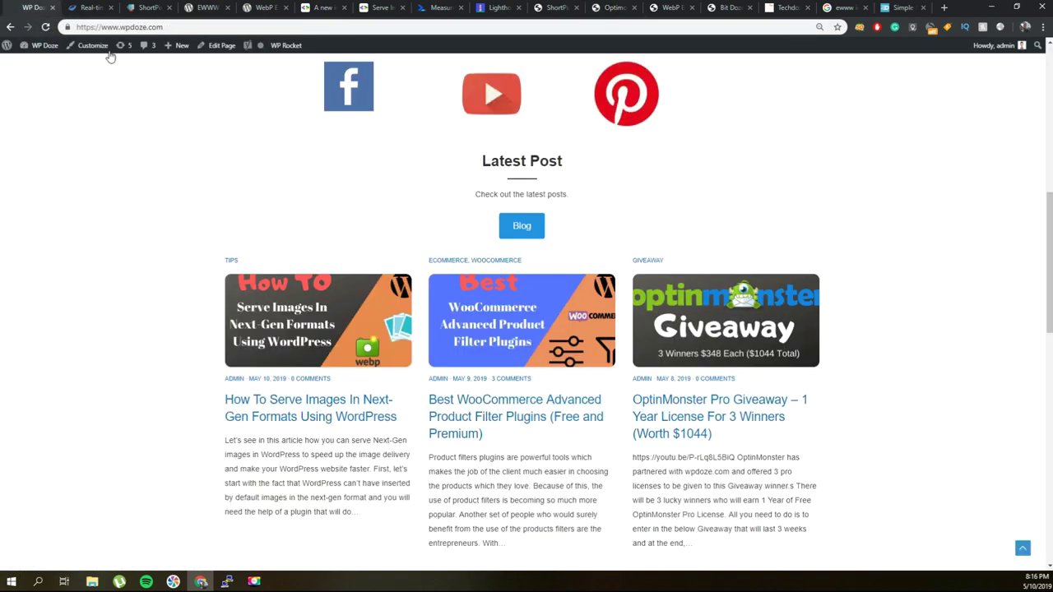
left_click(153, 33)
key("Return")
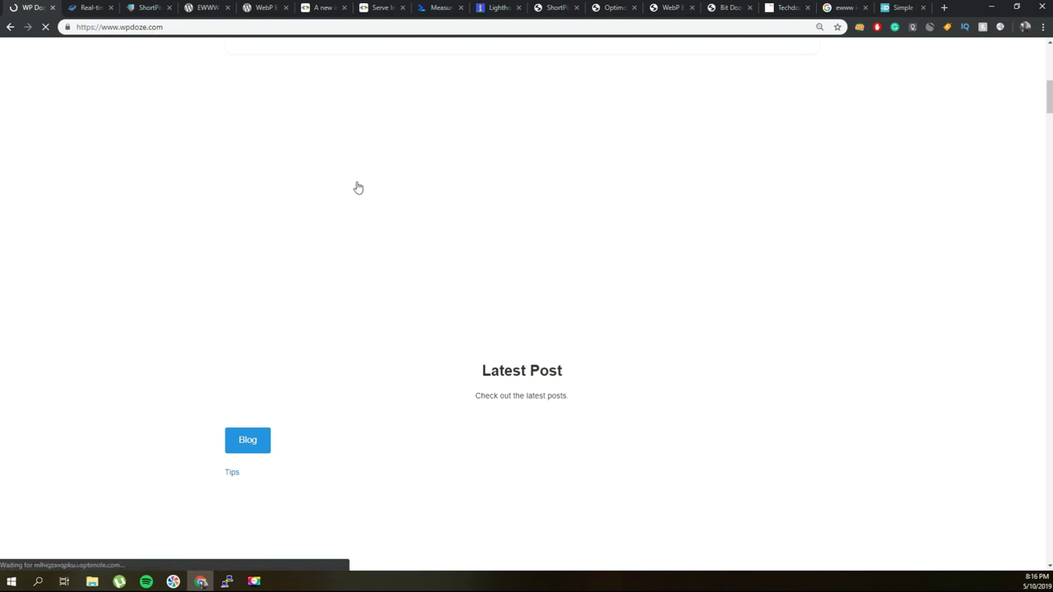
scroll(380, 202, "down", 2)
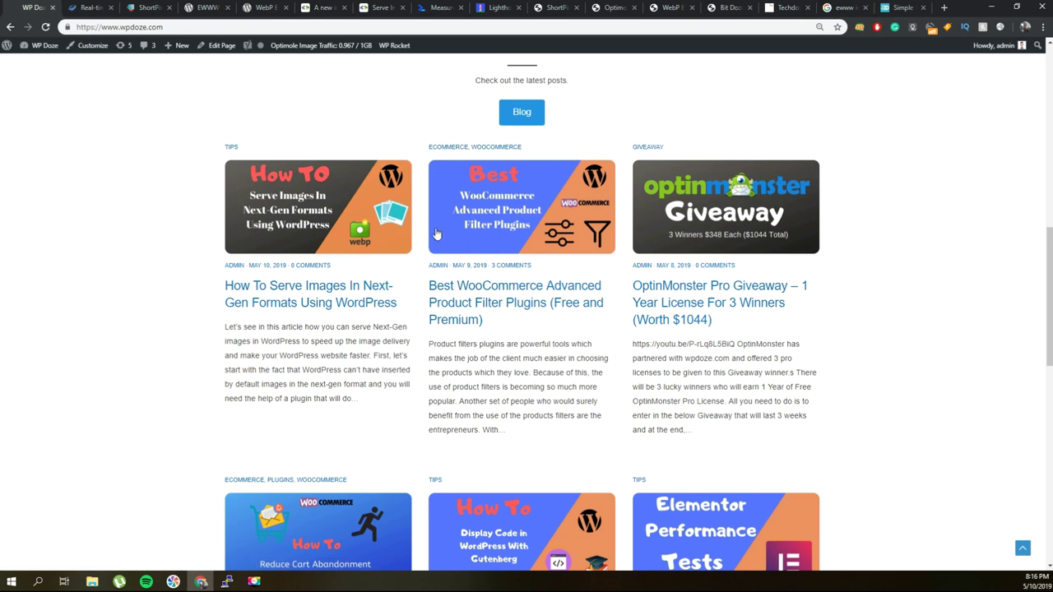
scroll(188, 133, "up", 2)
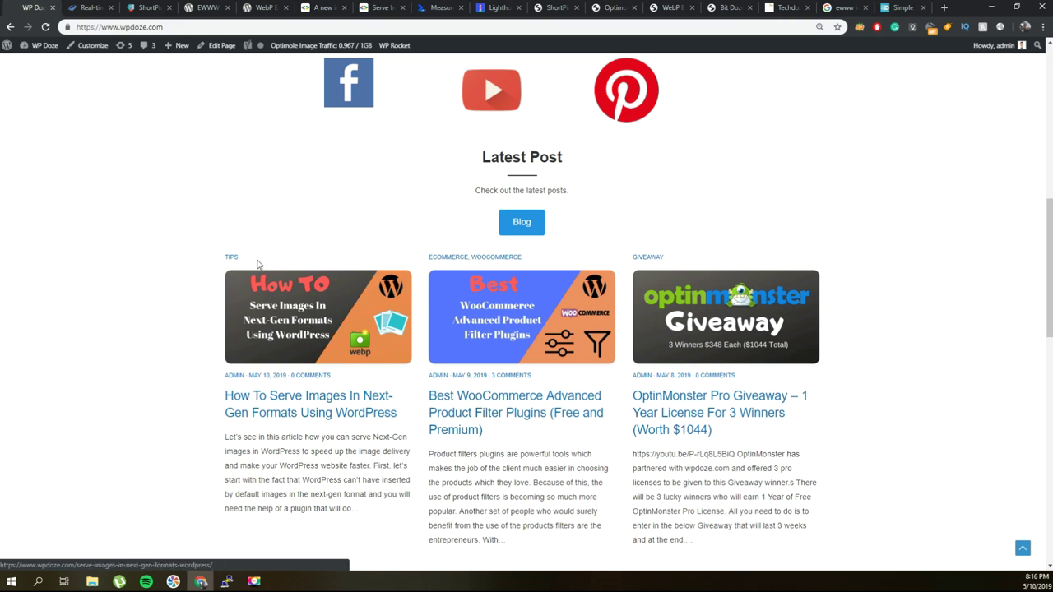
scroll(273, 279, "down", 2)
scroll(273, 280, "down", 2)
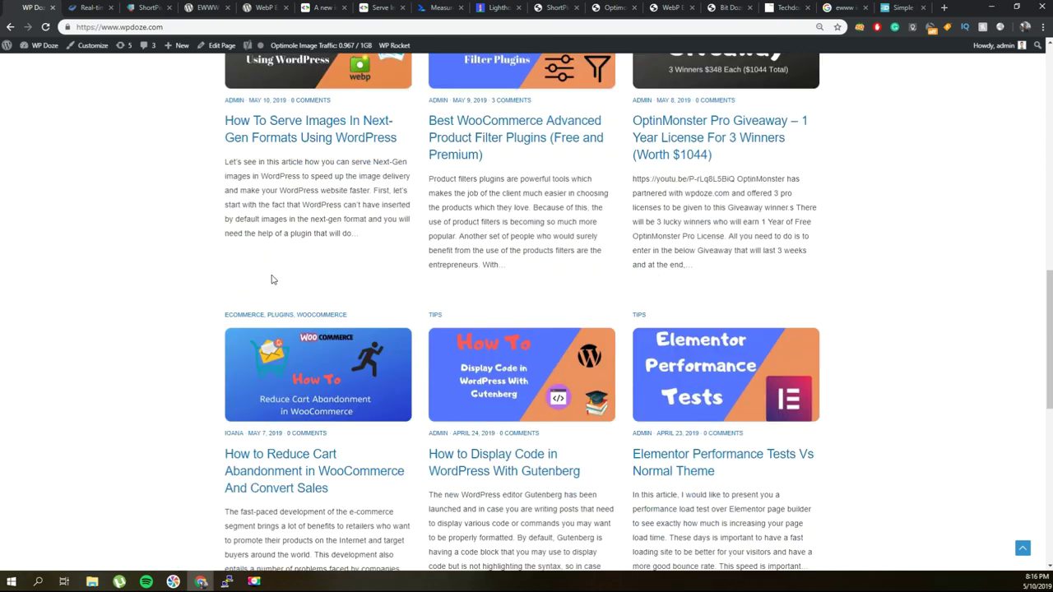
scroll(273, 279, "up", 2)
scroll(272, 280, "up", 2)
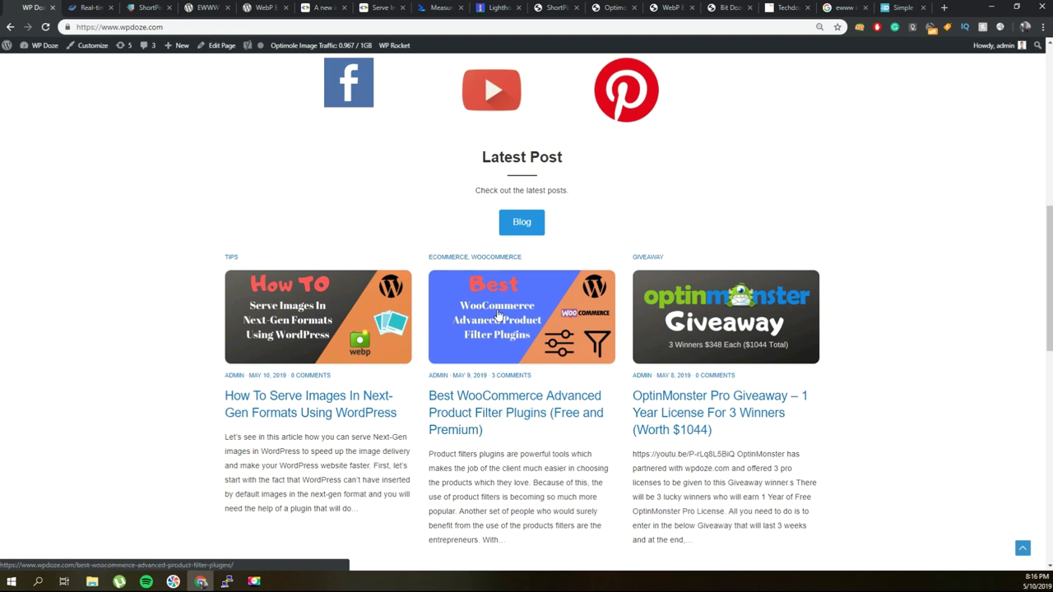
scroll(321, 346, "up", 1)
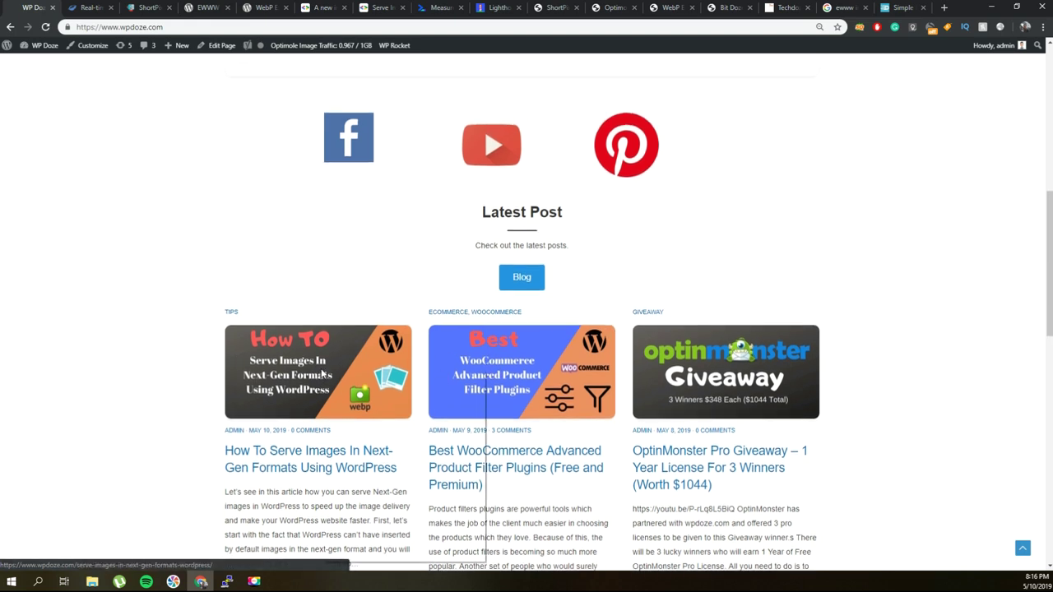
Step: Inspect the source URL of the next-gen formats post's featured image in the developer tools, and reload the home page
right_click(322, 374)
left_click(378, 550)
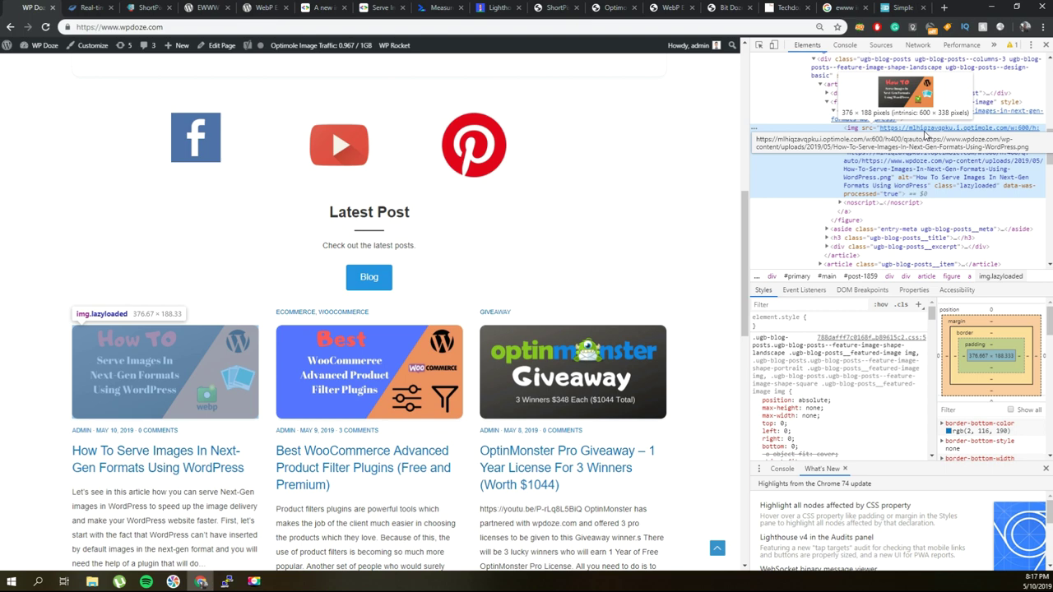
left_click(198, 27)
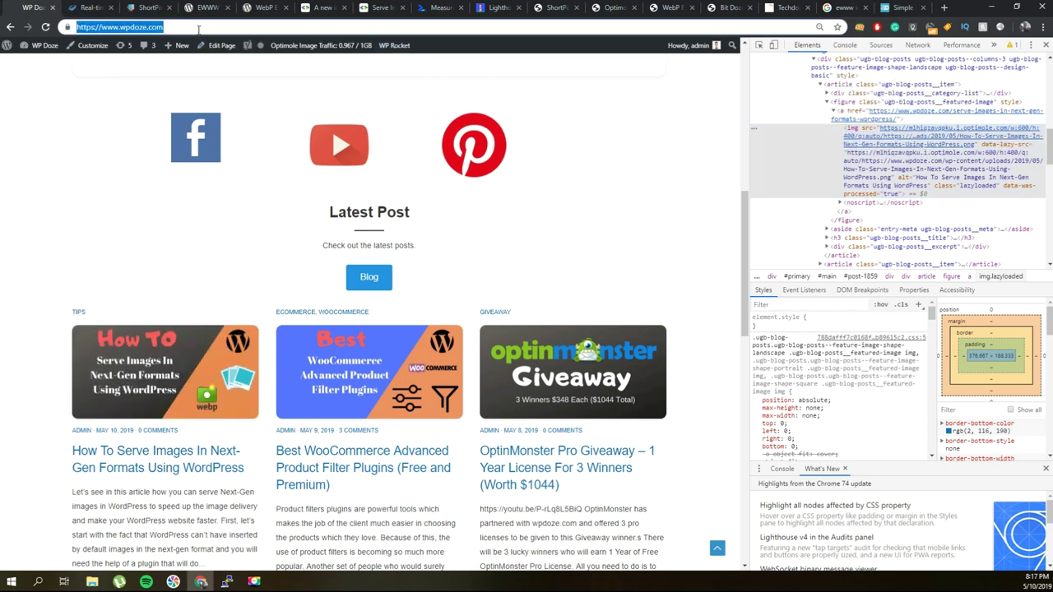
key("Return")
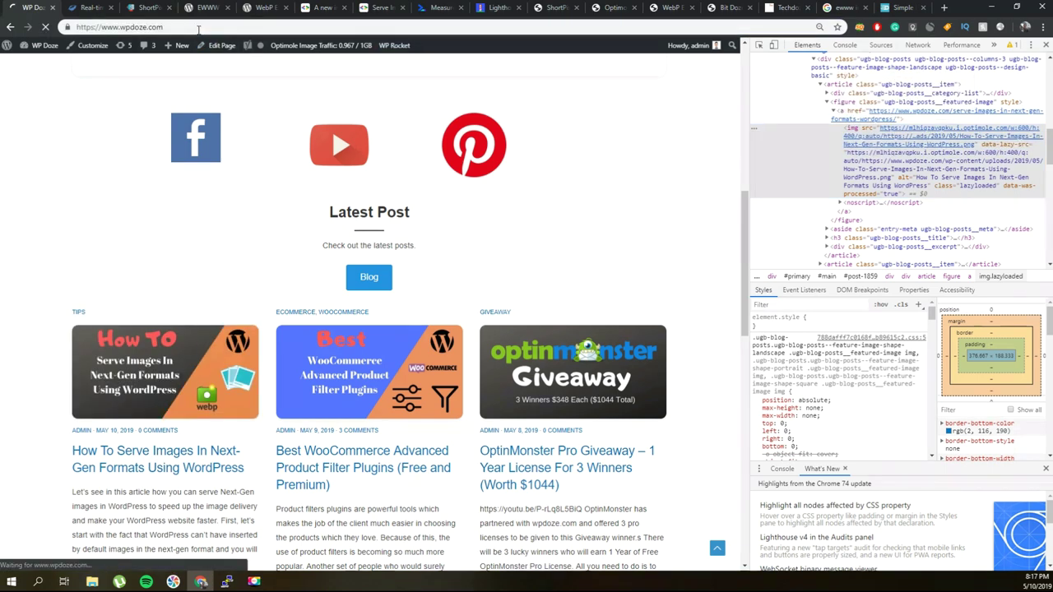